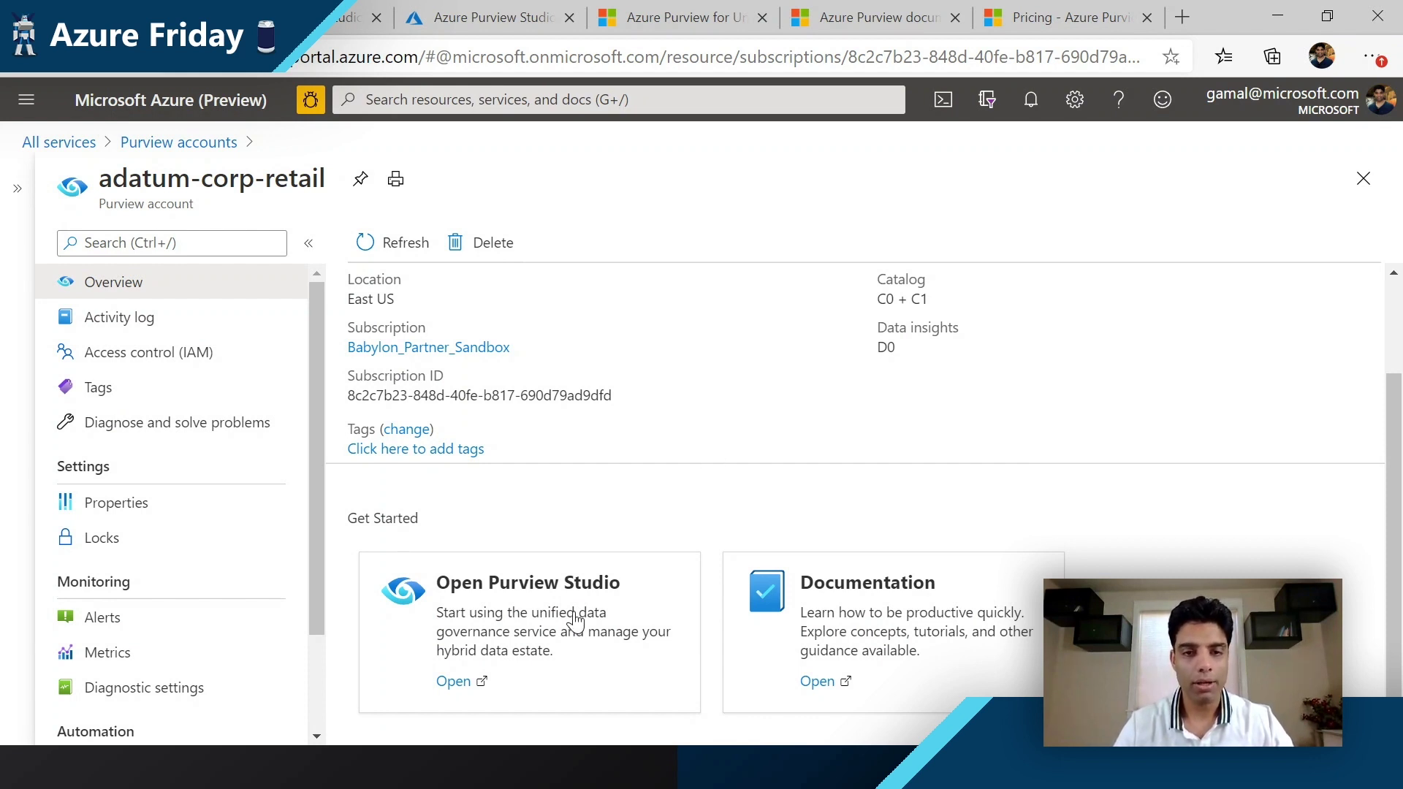
Step: Switch to Purview Studio, open the data sources, and browse the source types available for registration
click(320, 28)
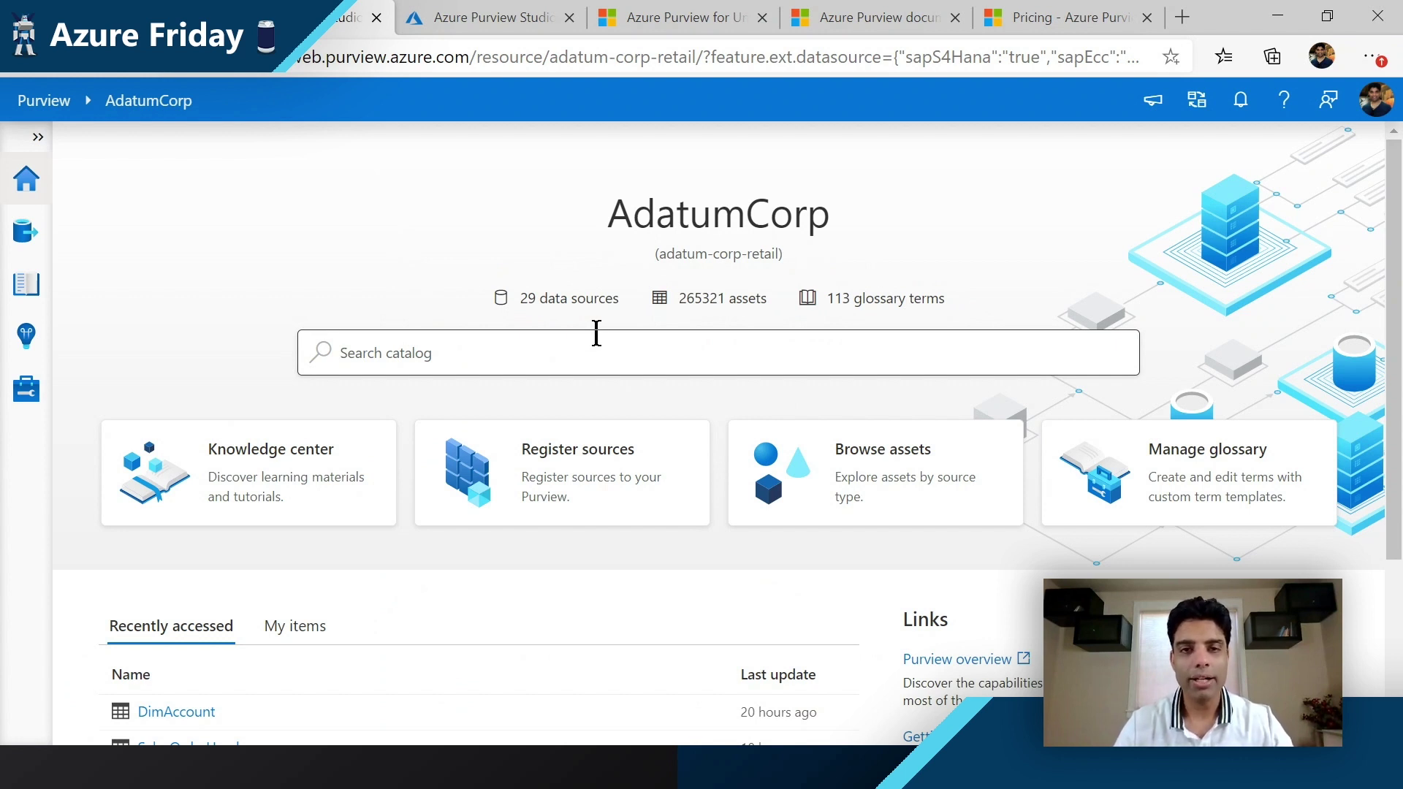
click(27, 235)
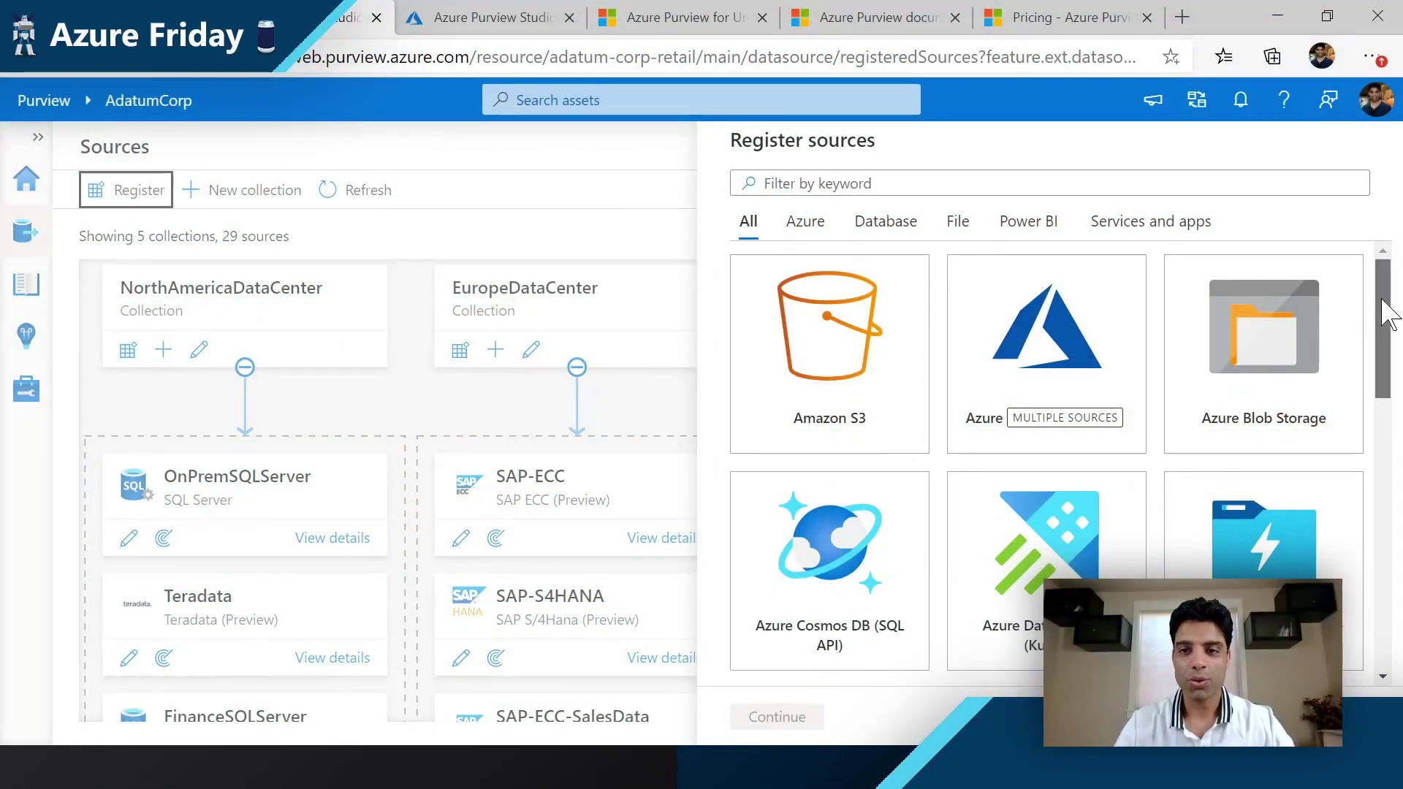
drag(1382, 307, 1398, 588)
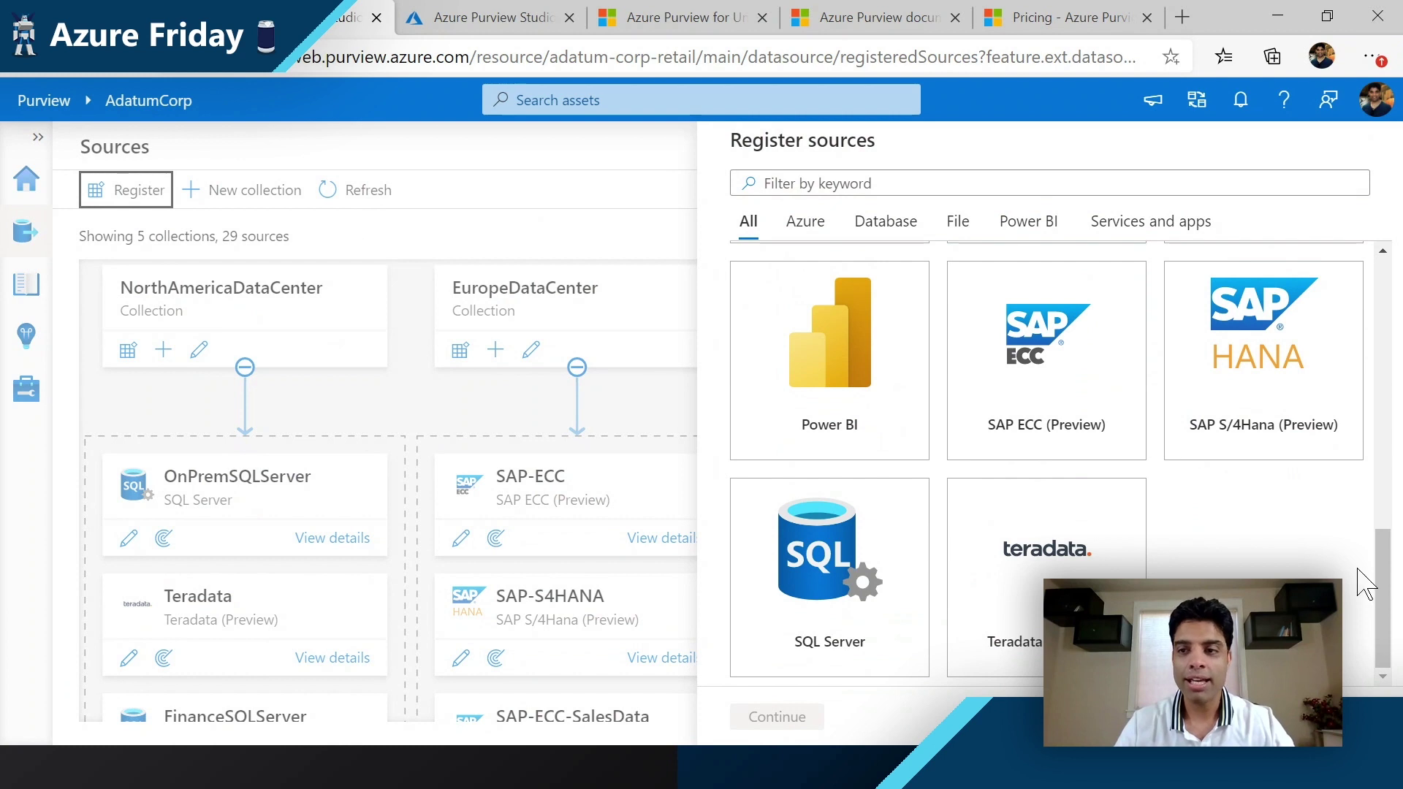
drag(1383, 584, 1388, 515)
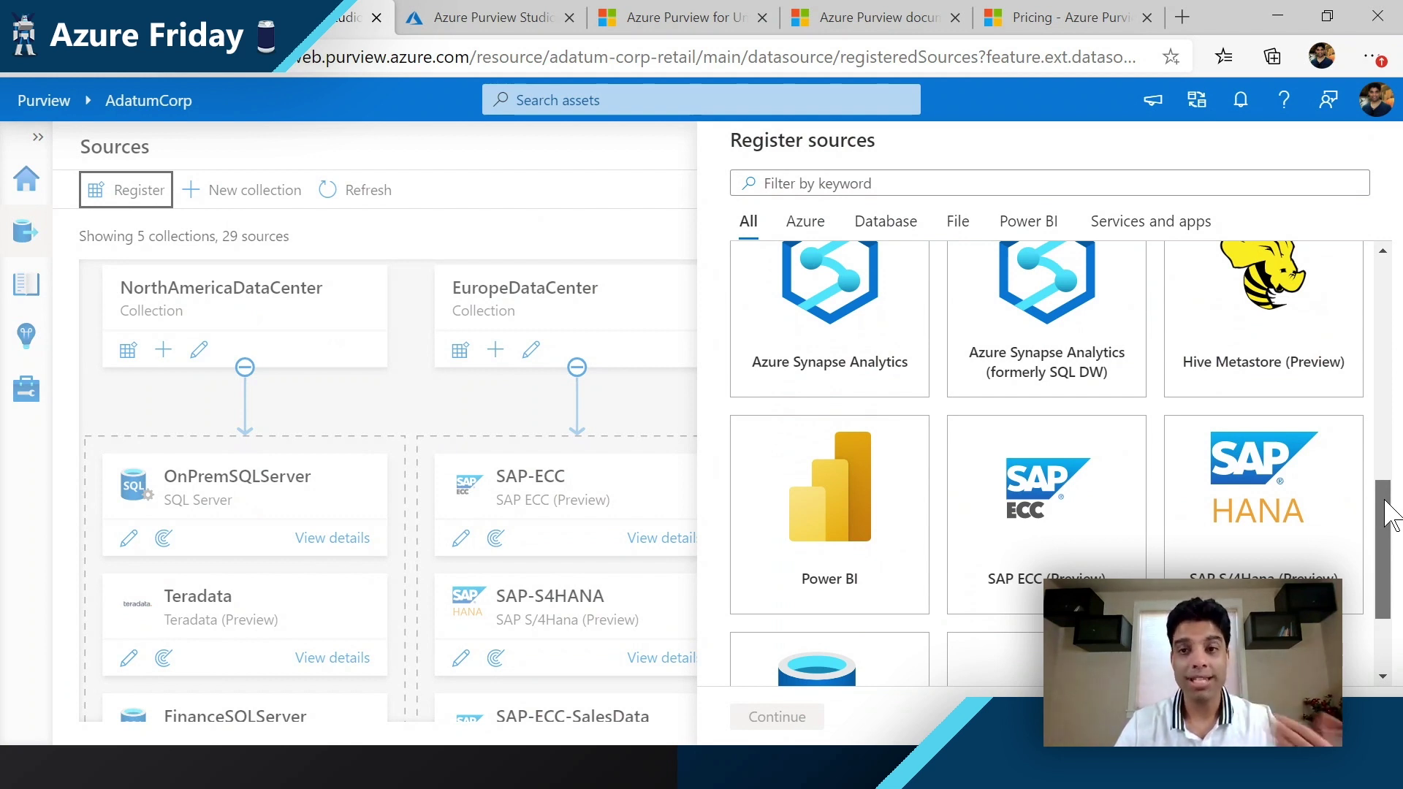
scroll(1242, 476, up, 3)
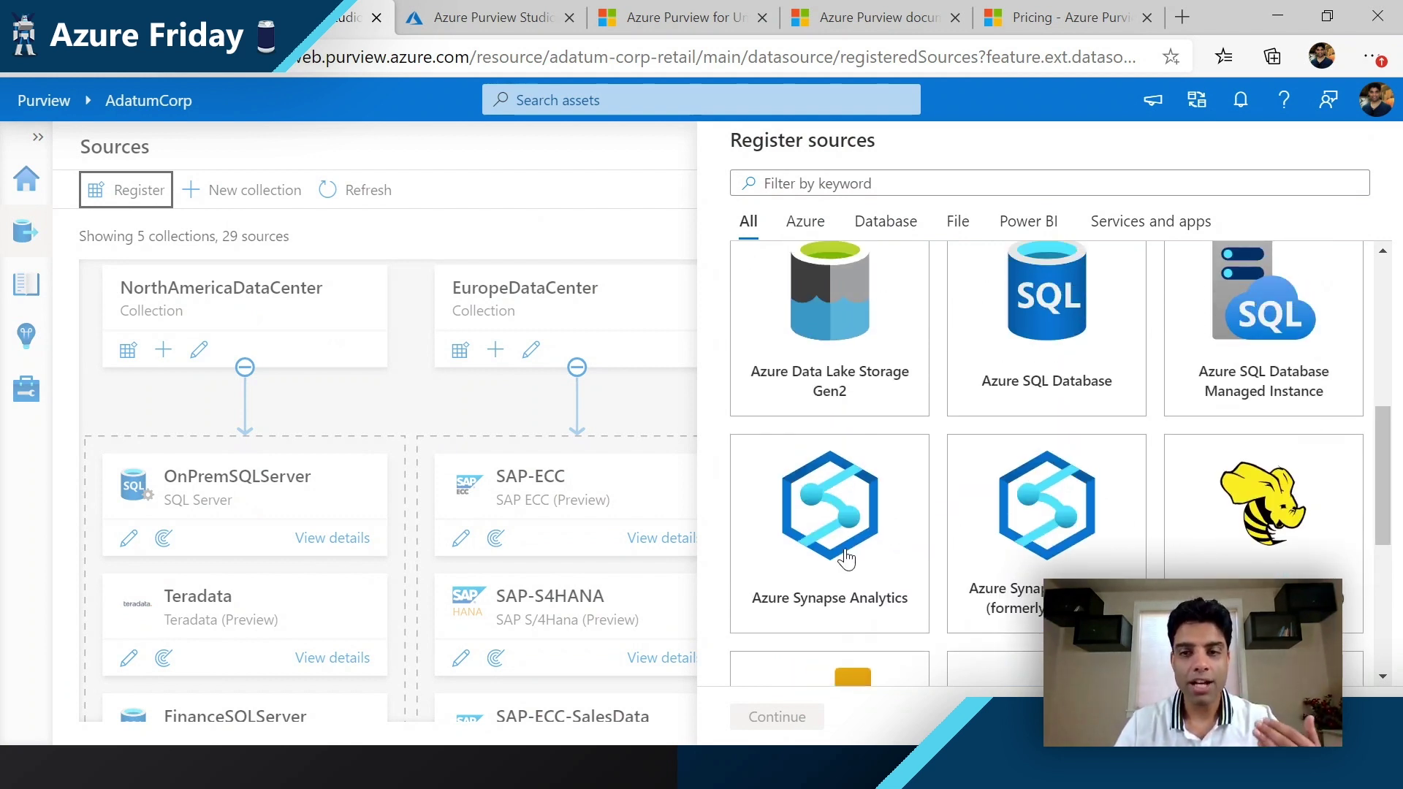
drag(1388, 518, 1391, 369)
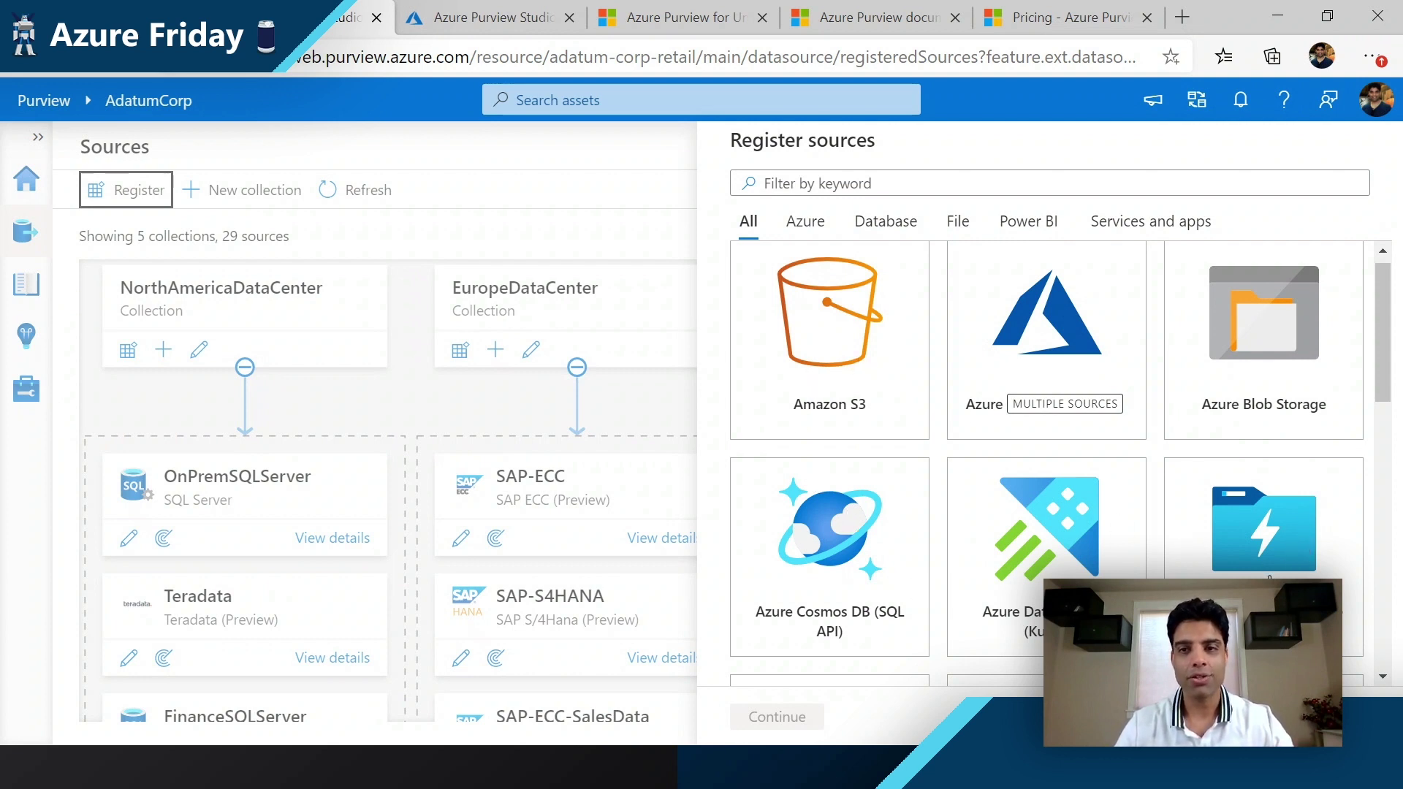
Step: Review the registration form for Azure multiple sources and leave it without registering anything
click(1061, 373)
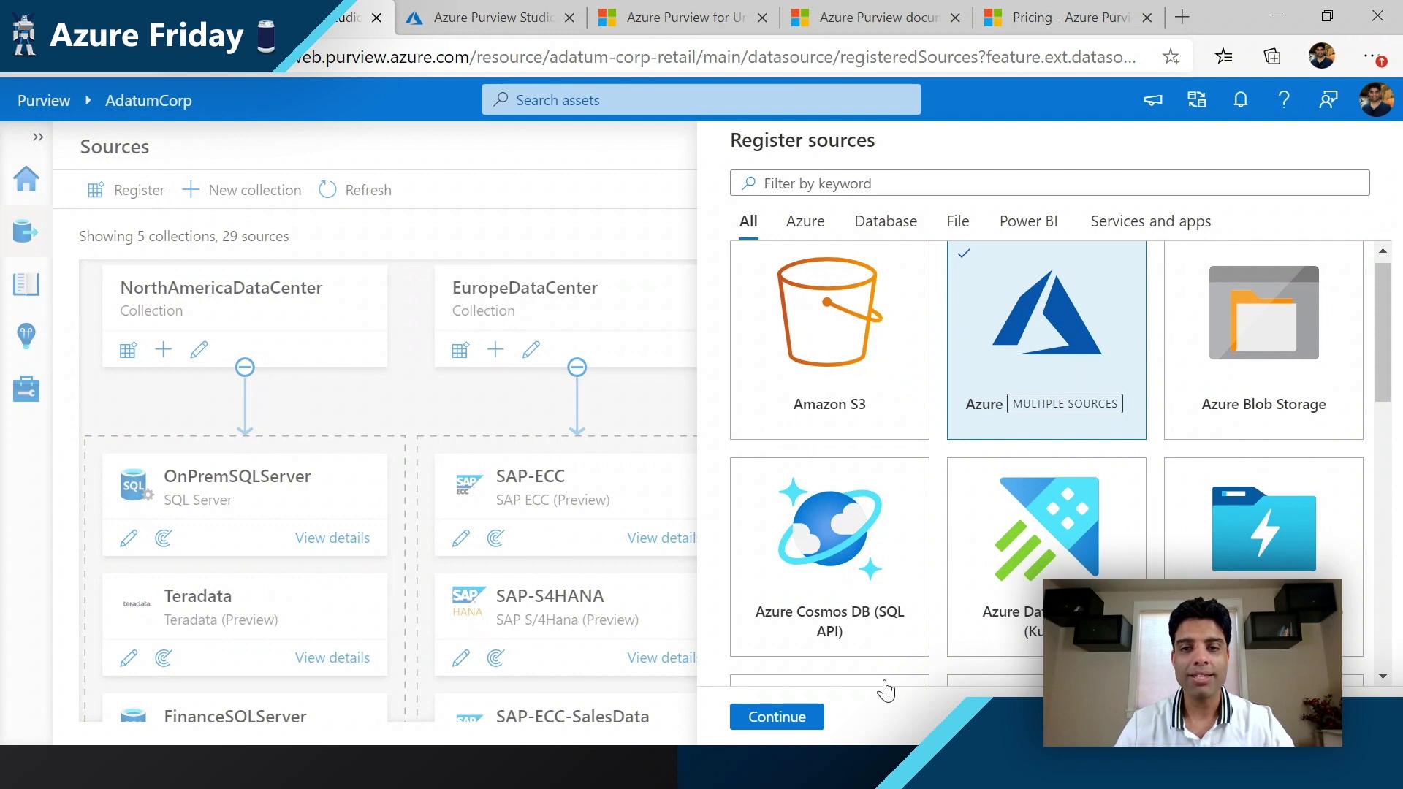
click(790, 723)
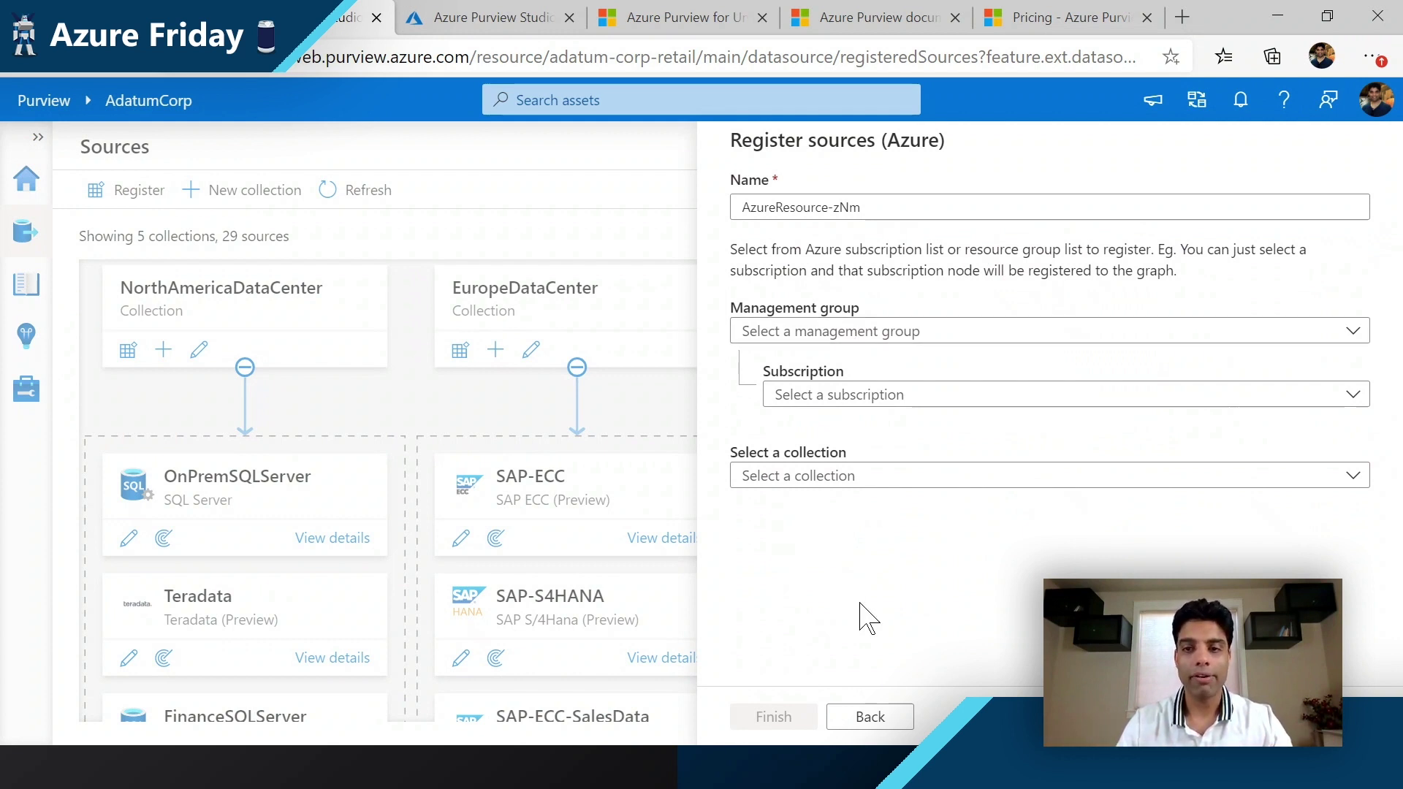
click(903, 717)
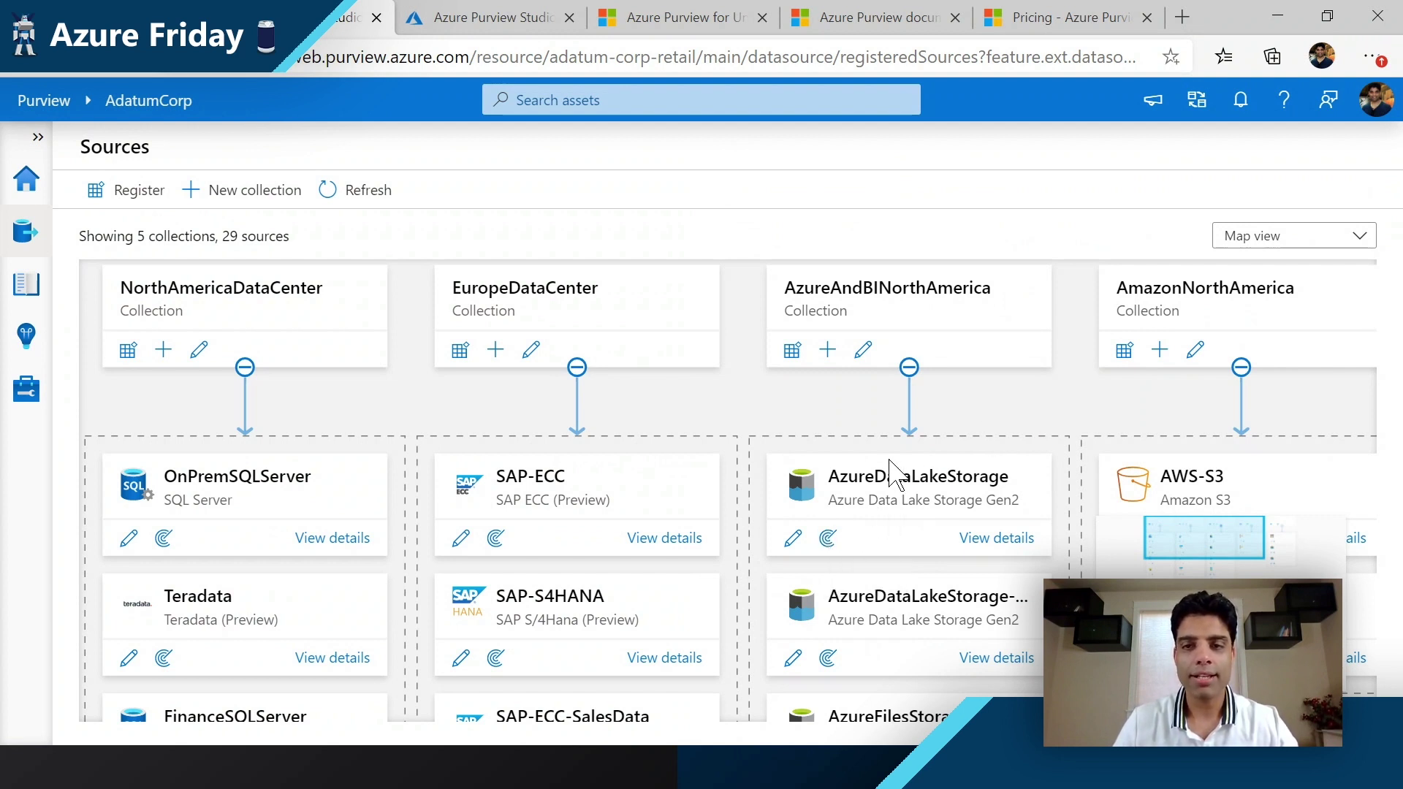
Step: Start a new scan of the AzureDataLakeStorage source using the Purview MSI credential
click(828, 540)
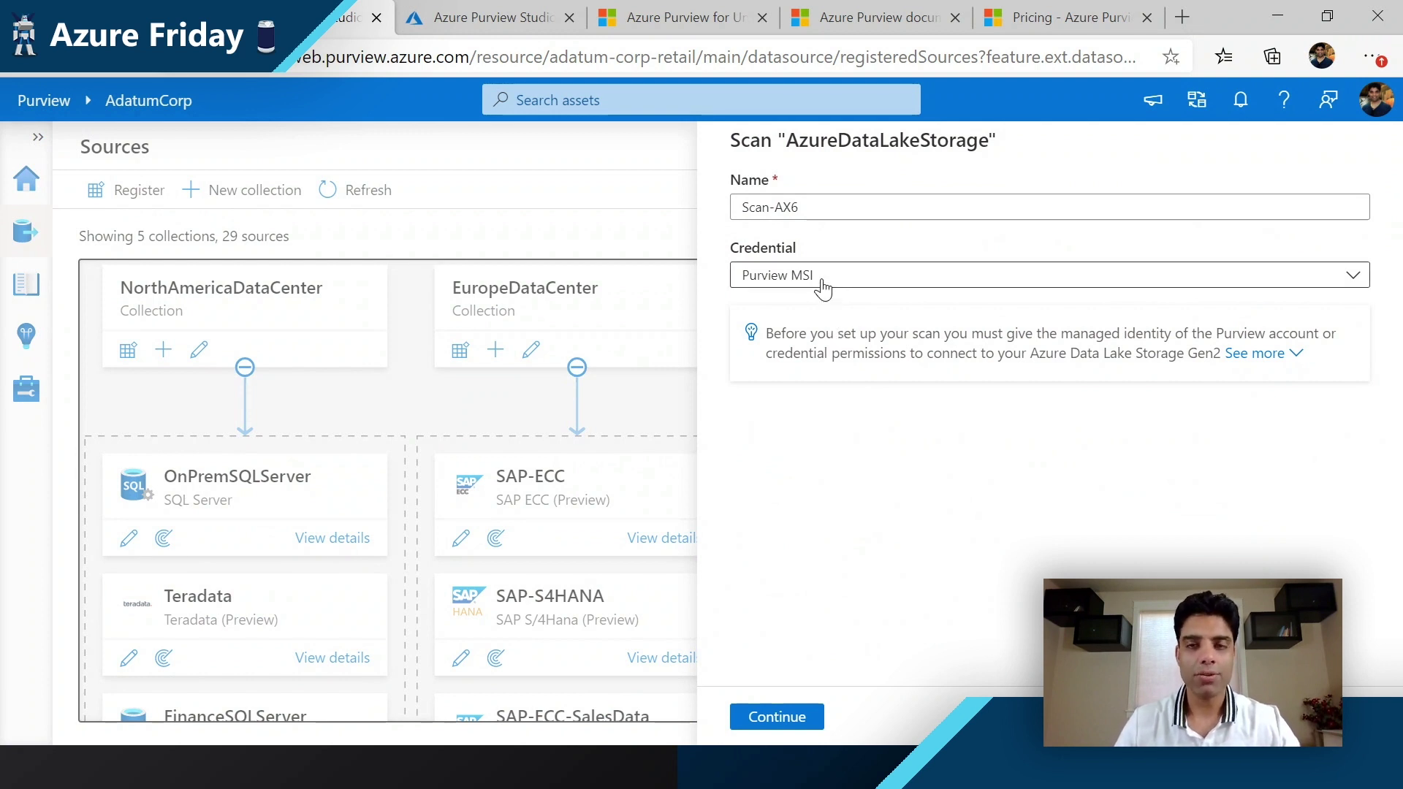
click(824, 288)
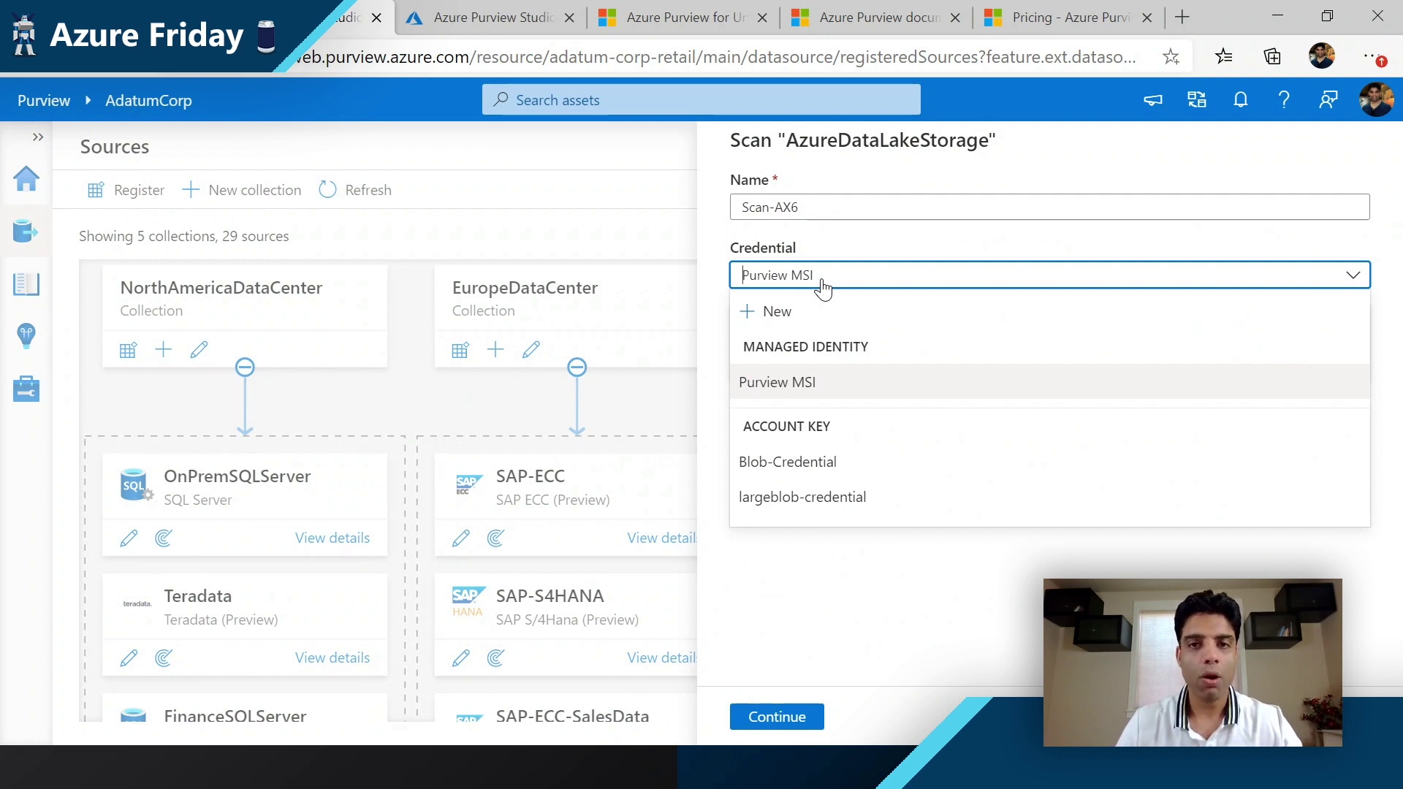
click(823, 288)
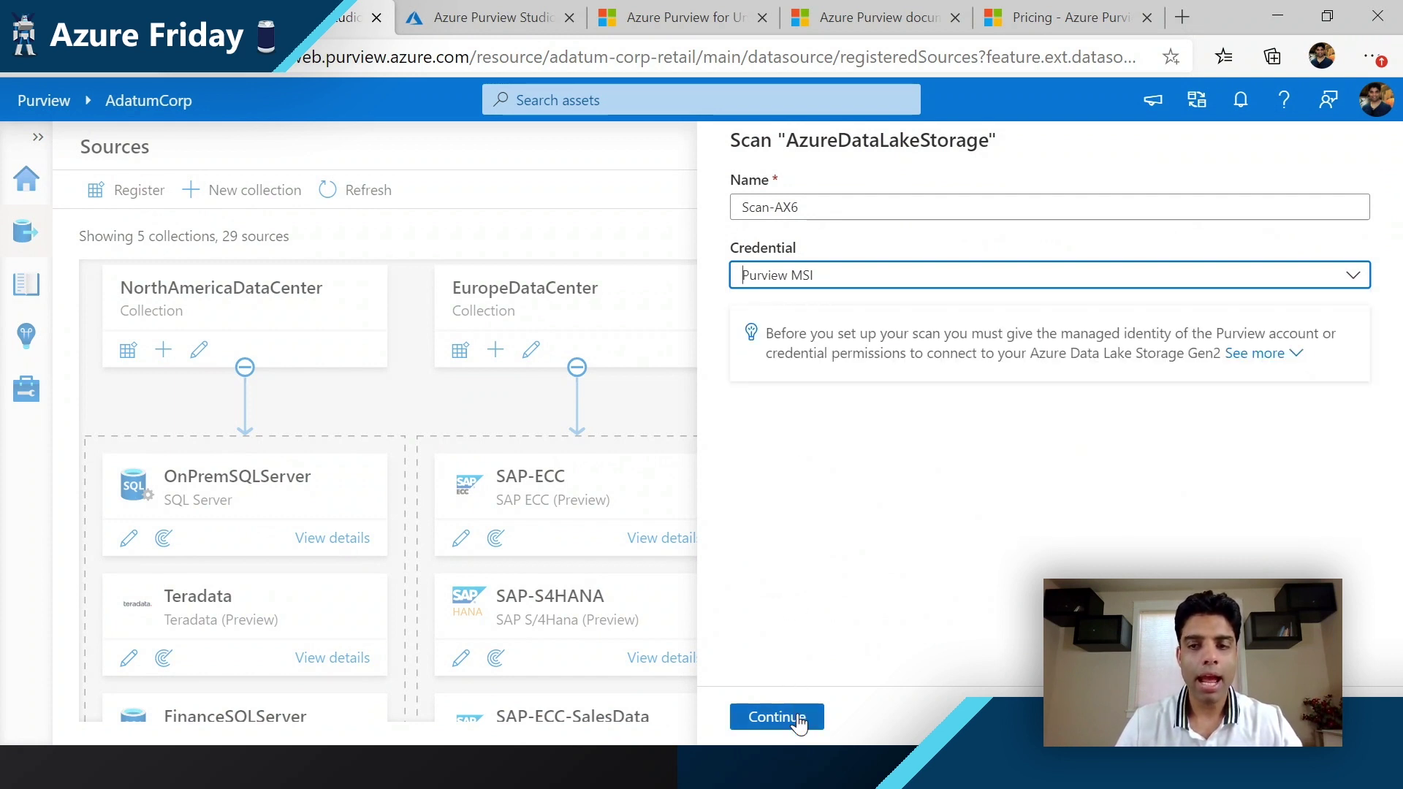
click(763, 719)
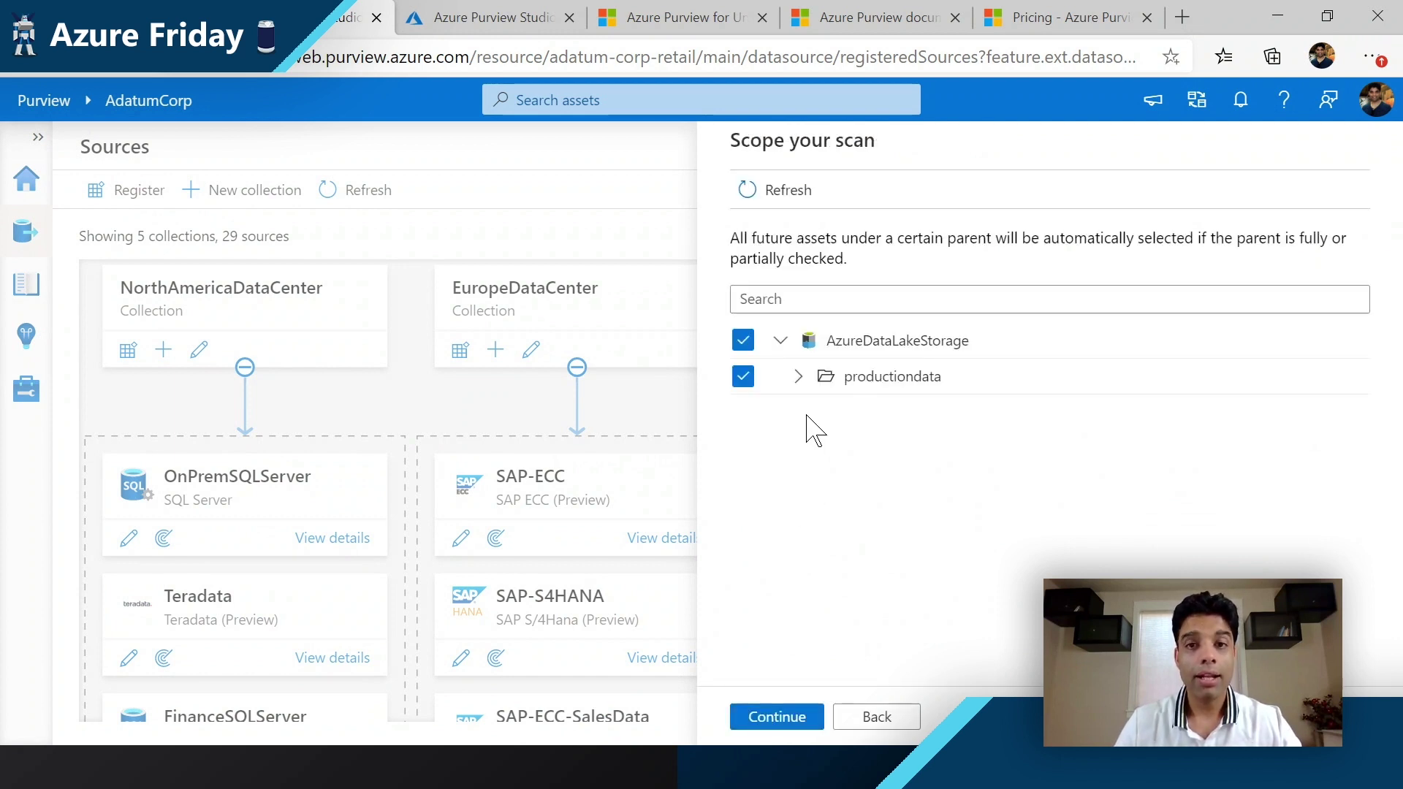
Step: Review the year folders under productiondata and accept the scan scope with all of them included
click(797, 378)
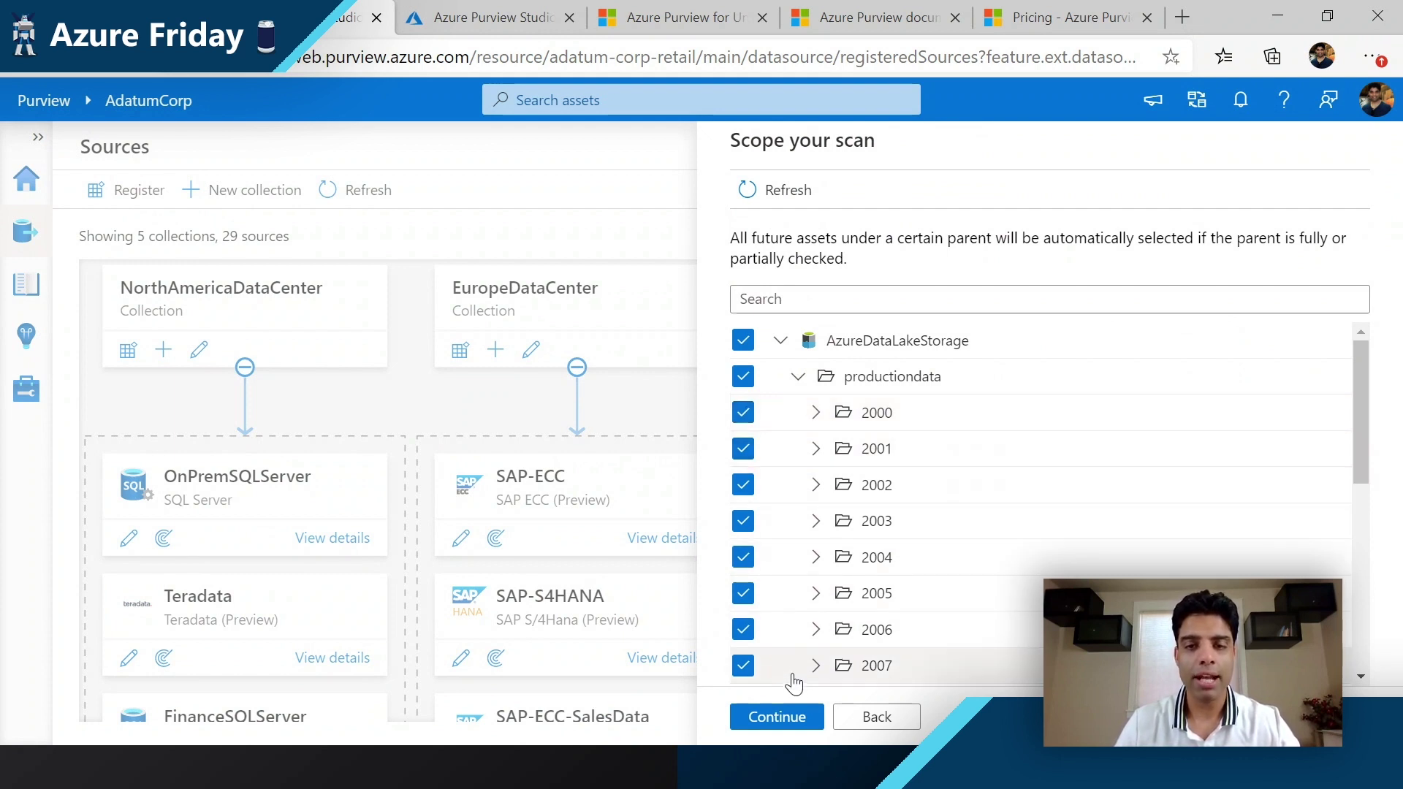
scroll(845, 570, down, 2)
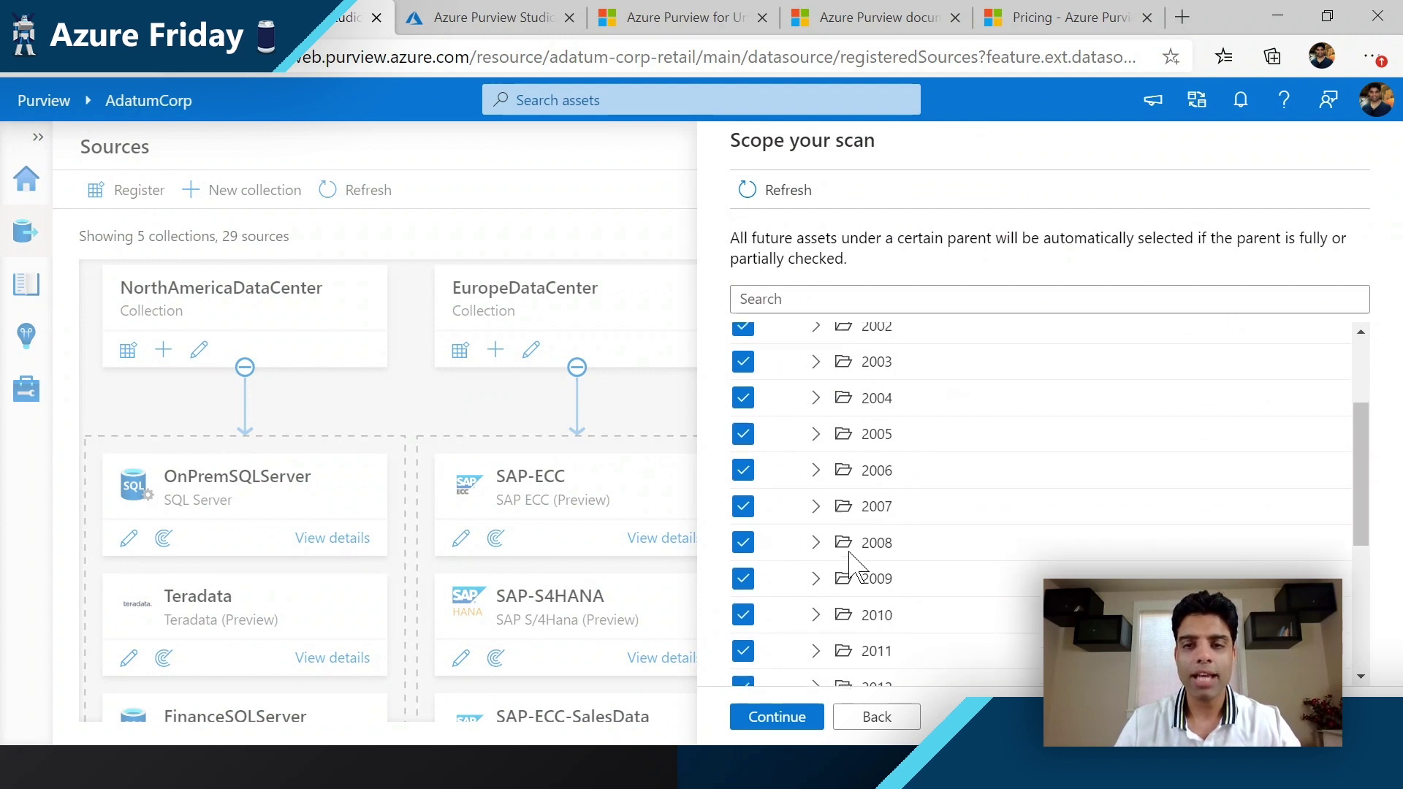
scroll(847, 559, up, 2)
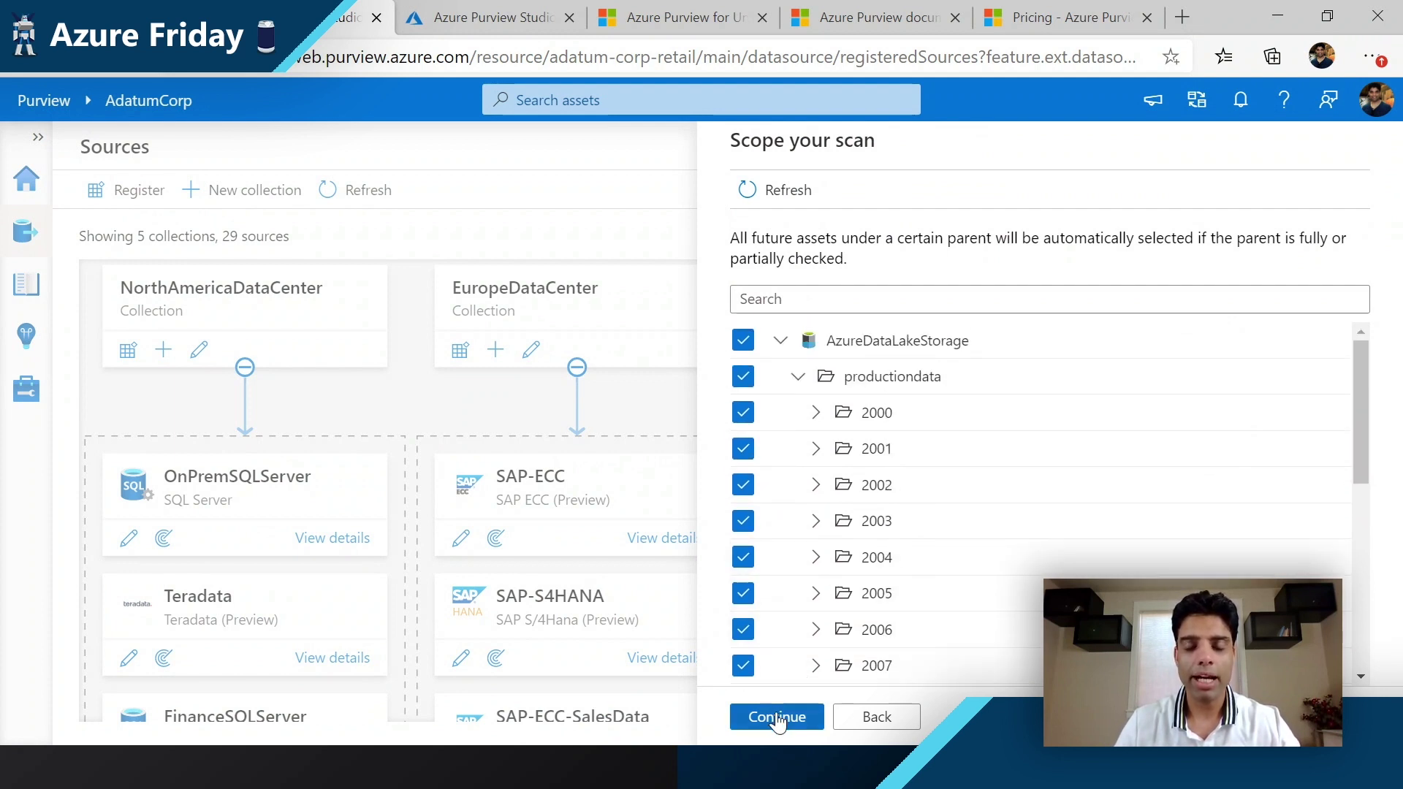
click(777, 719)
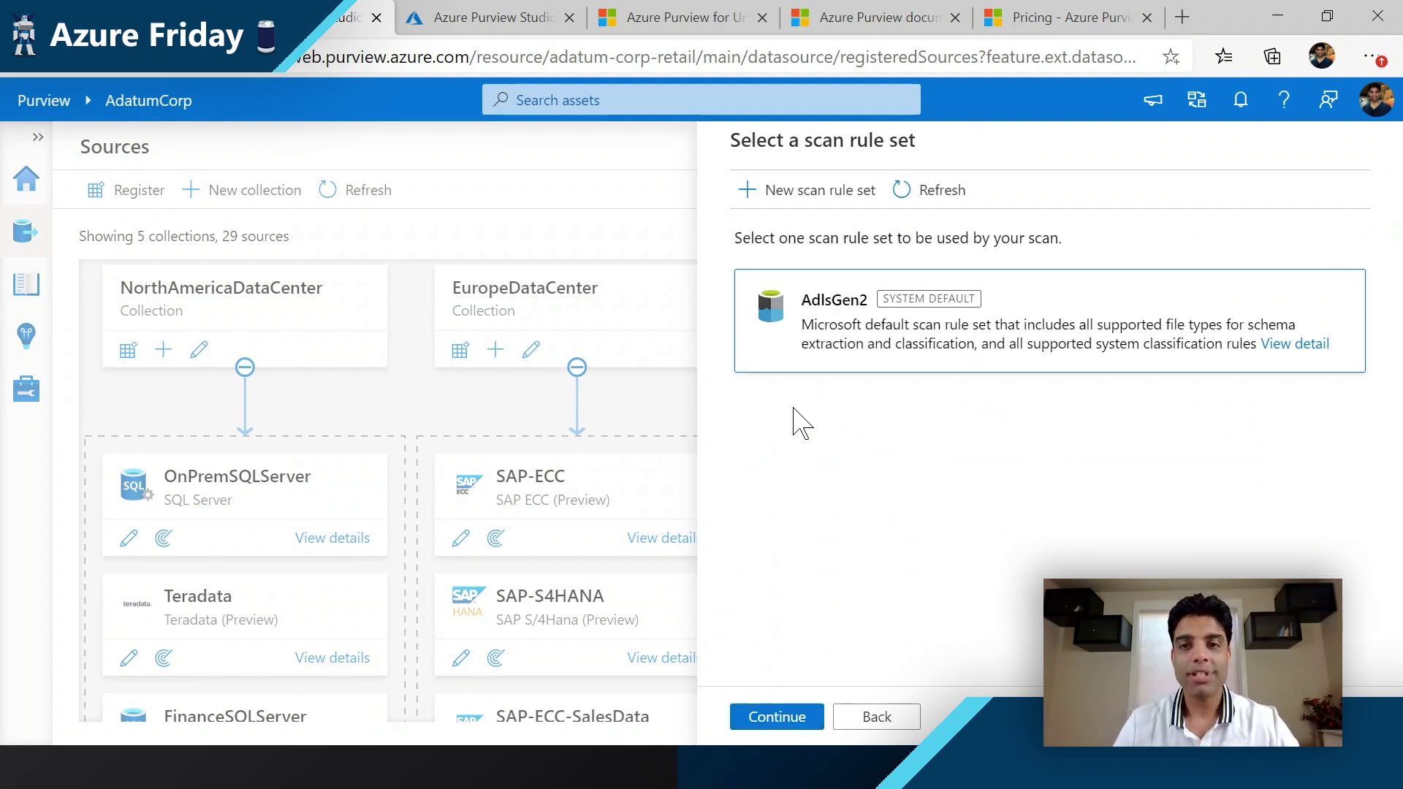
Step: Start a new scan rule set for Azure Data Lake Storage Gen2 named adls
click(798, 192)
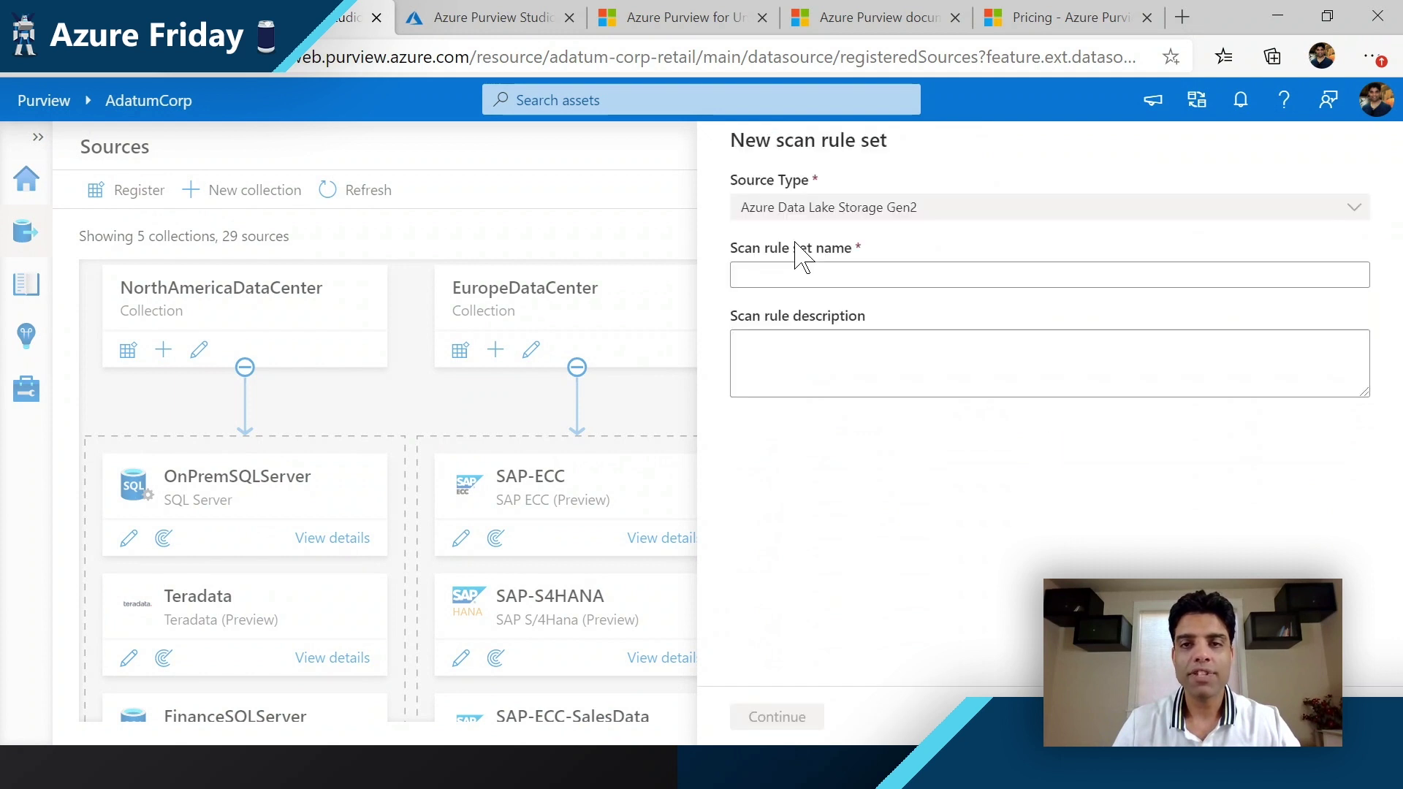
click(805, 276)
text(ad)
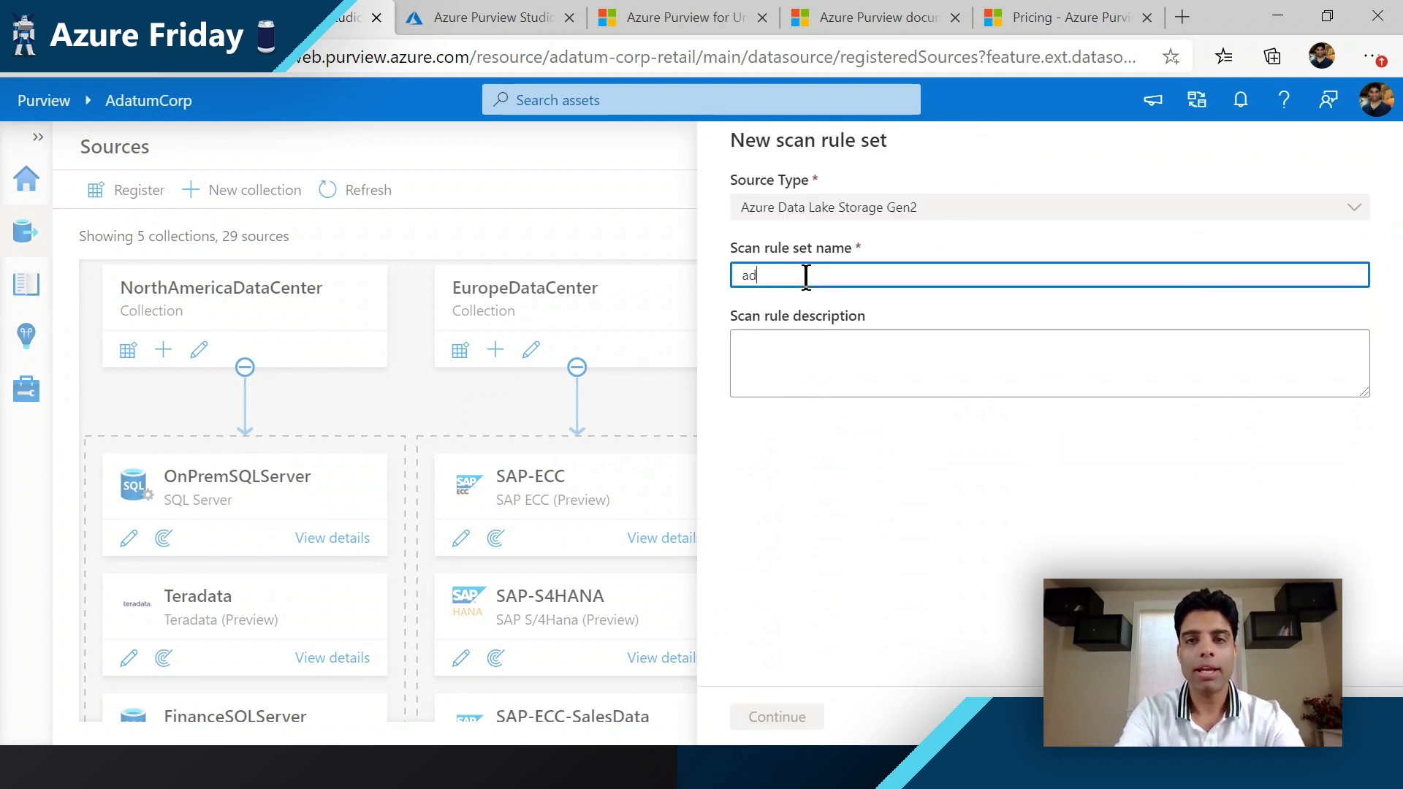
text(ls)
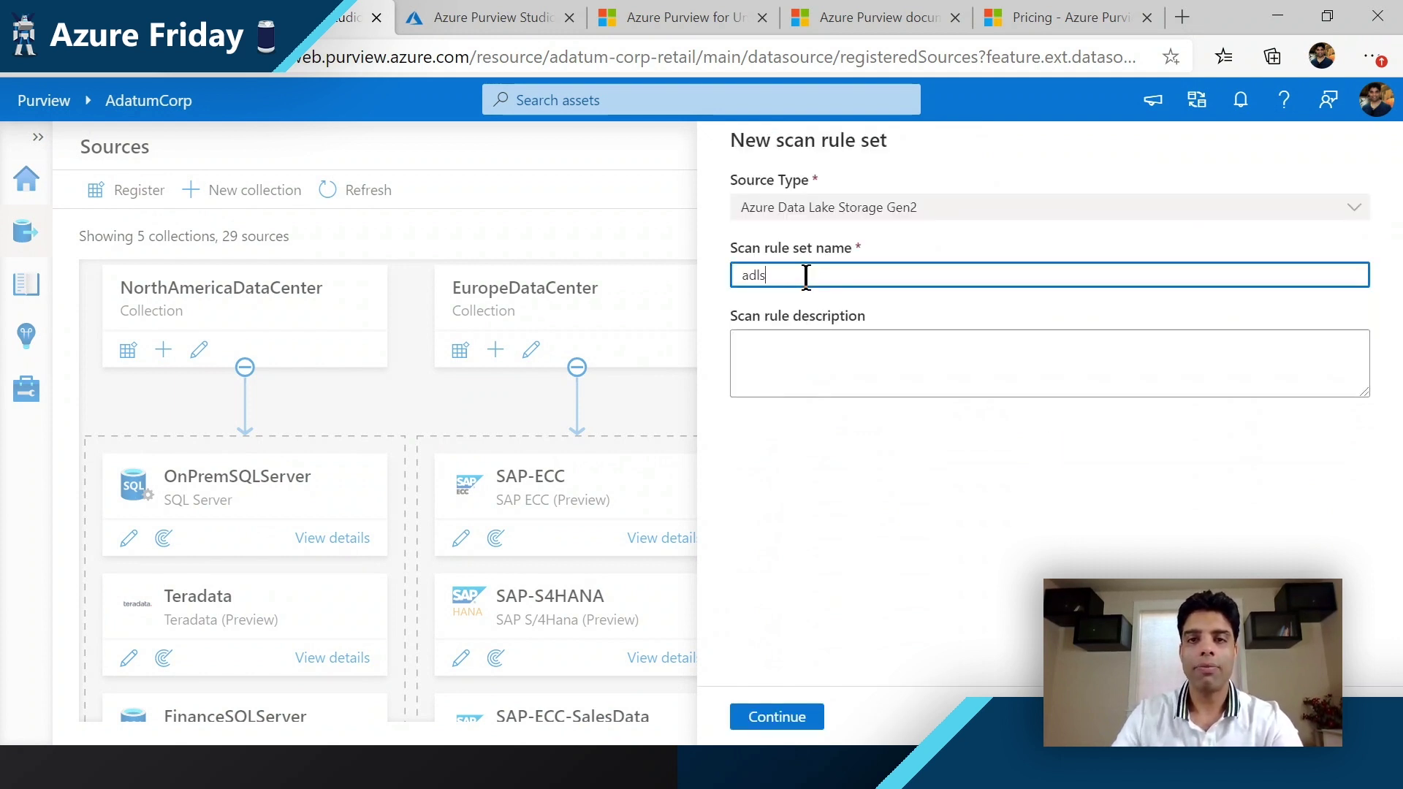
click(774, 717)
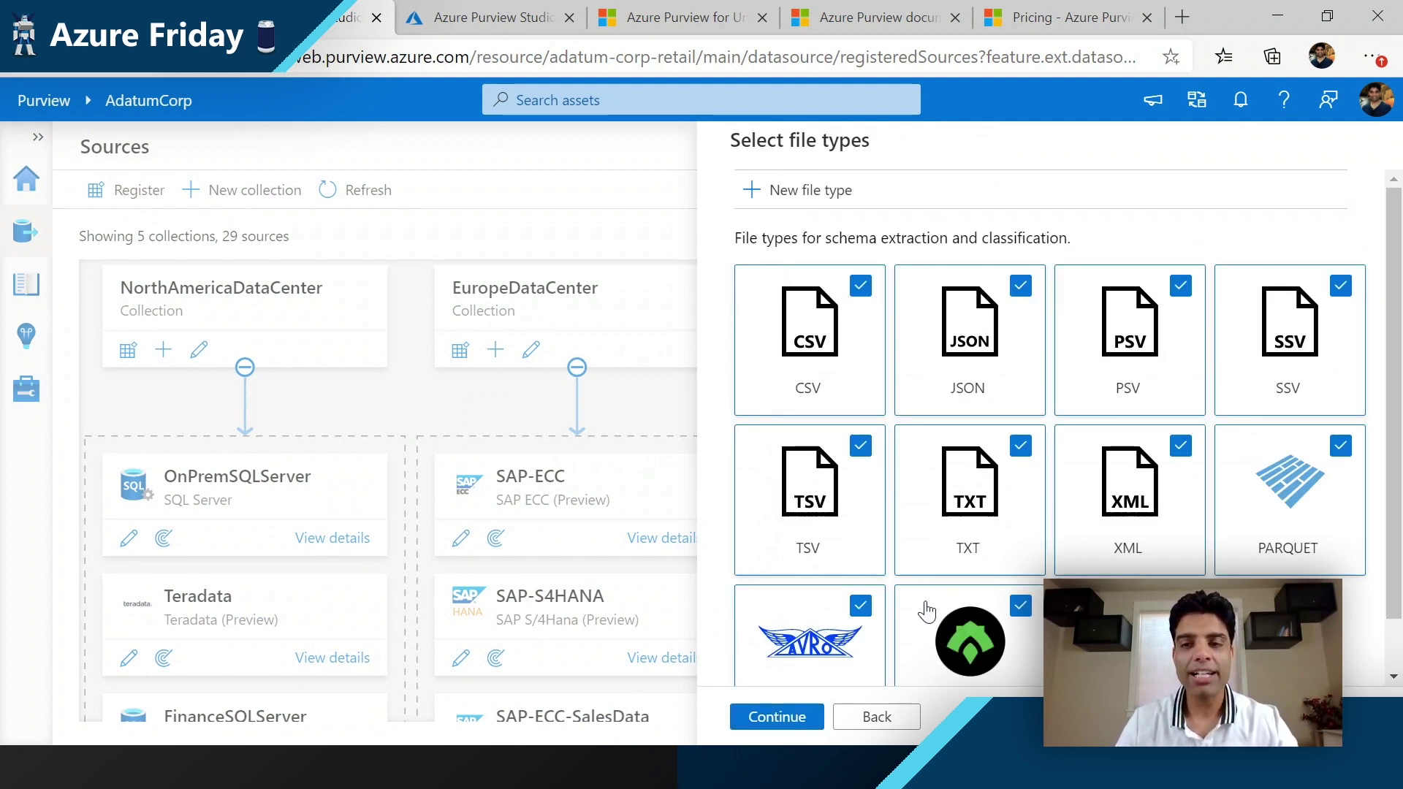
Step: Create a custom file type with extension .cust based on the CSV system file type, and accept the rule set's file types
scroll(925, 610, down, 1)
scroll(925, 609, up, 1)
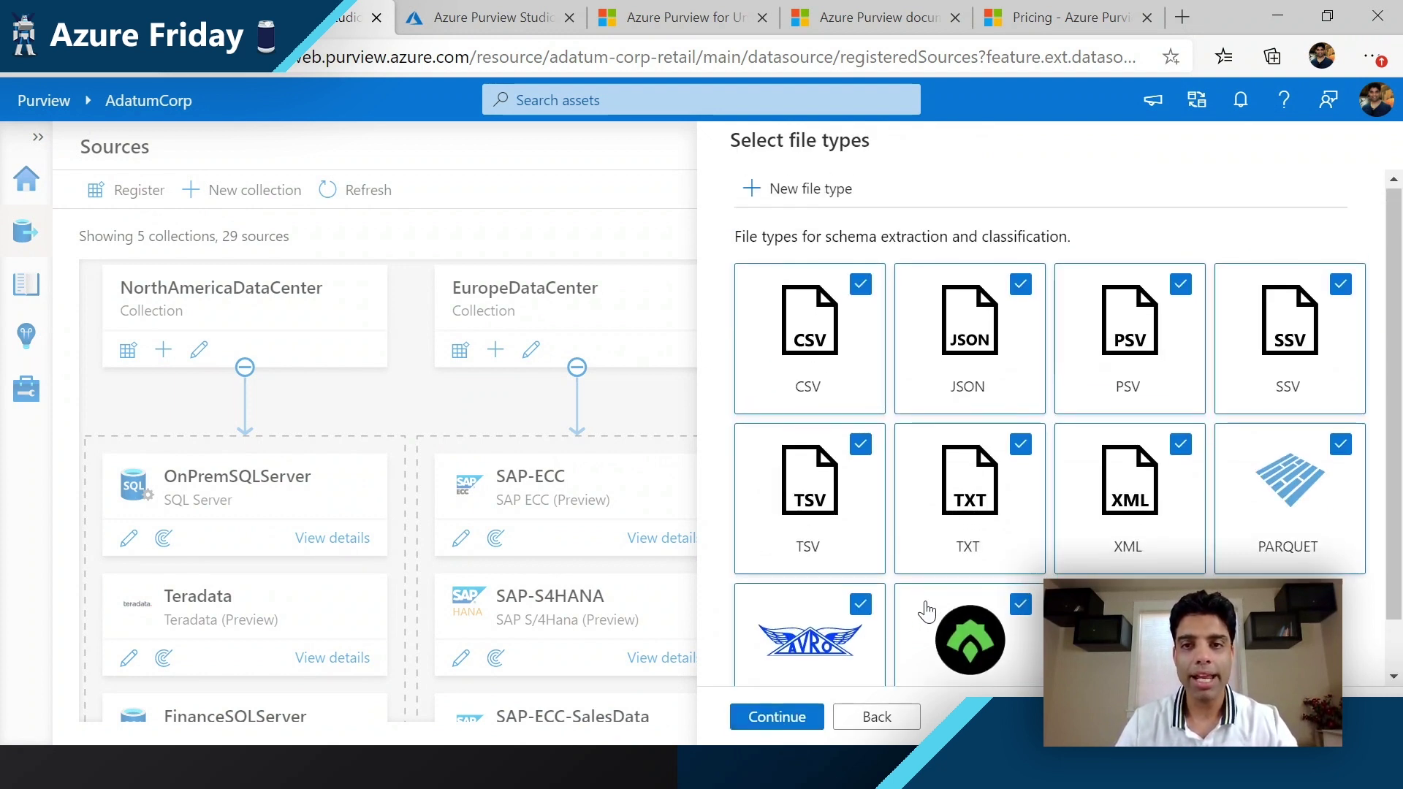
click(815, 201)
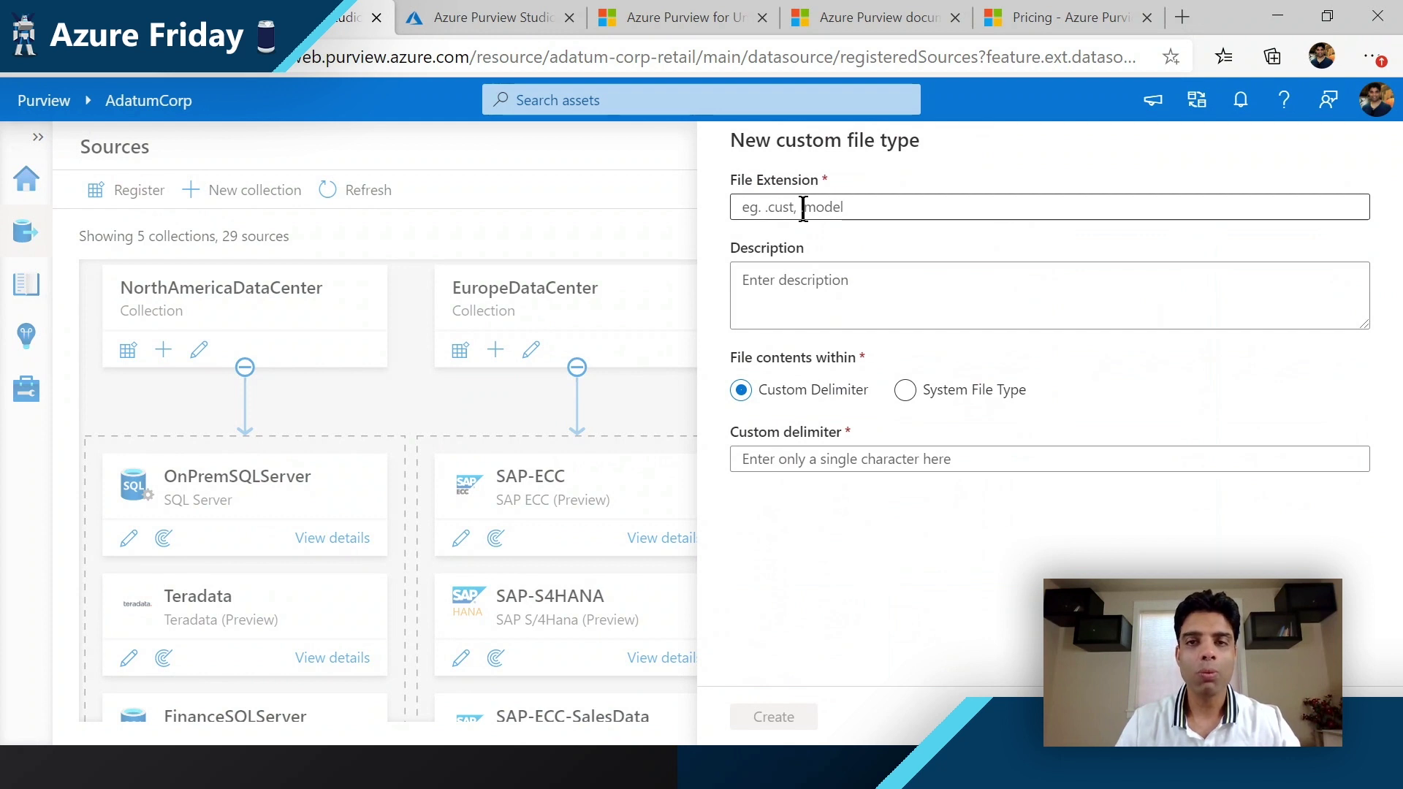
click(803, 209)
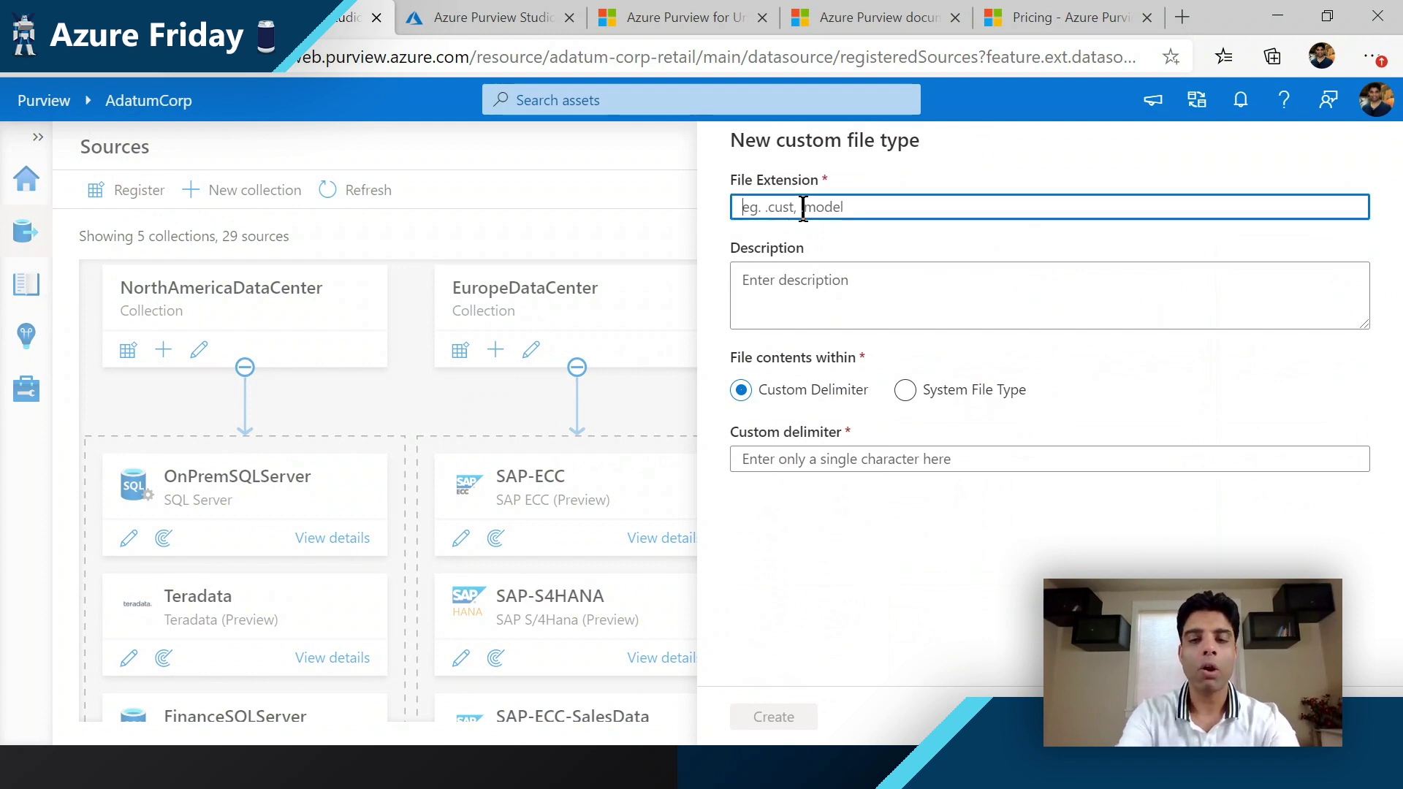
text(.cust)
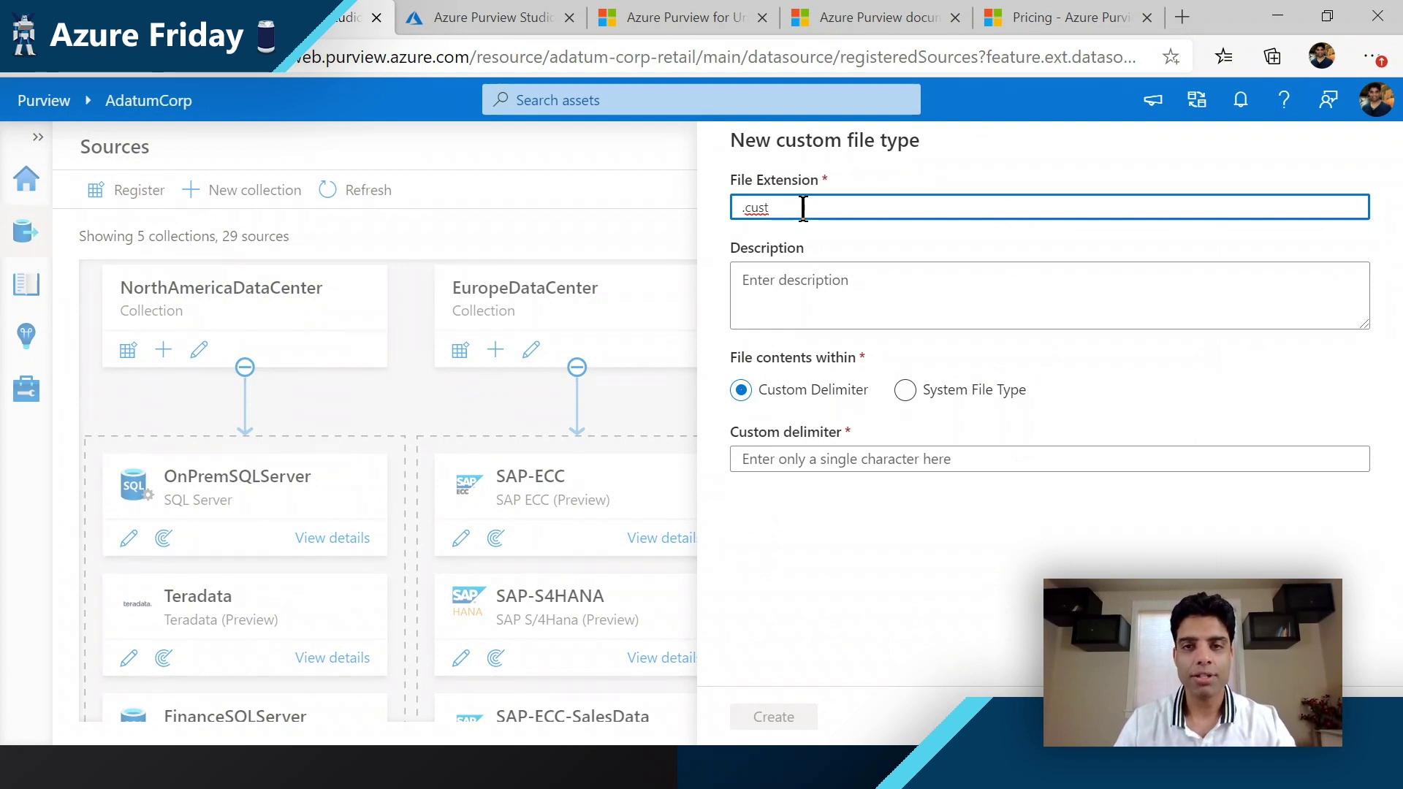
click(904, 390)
click(890, 458)
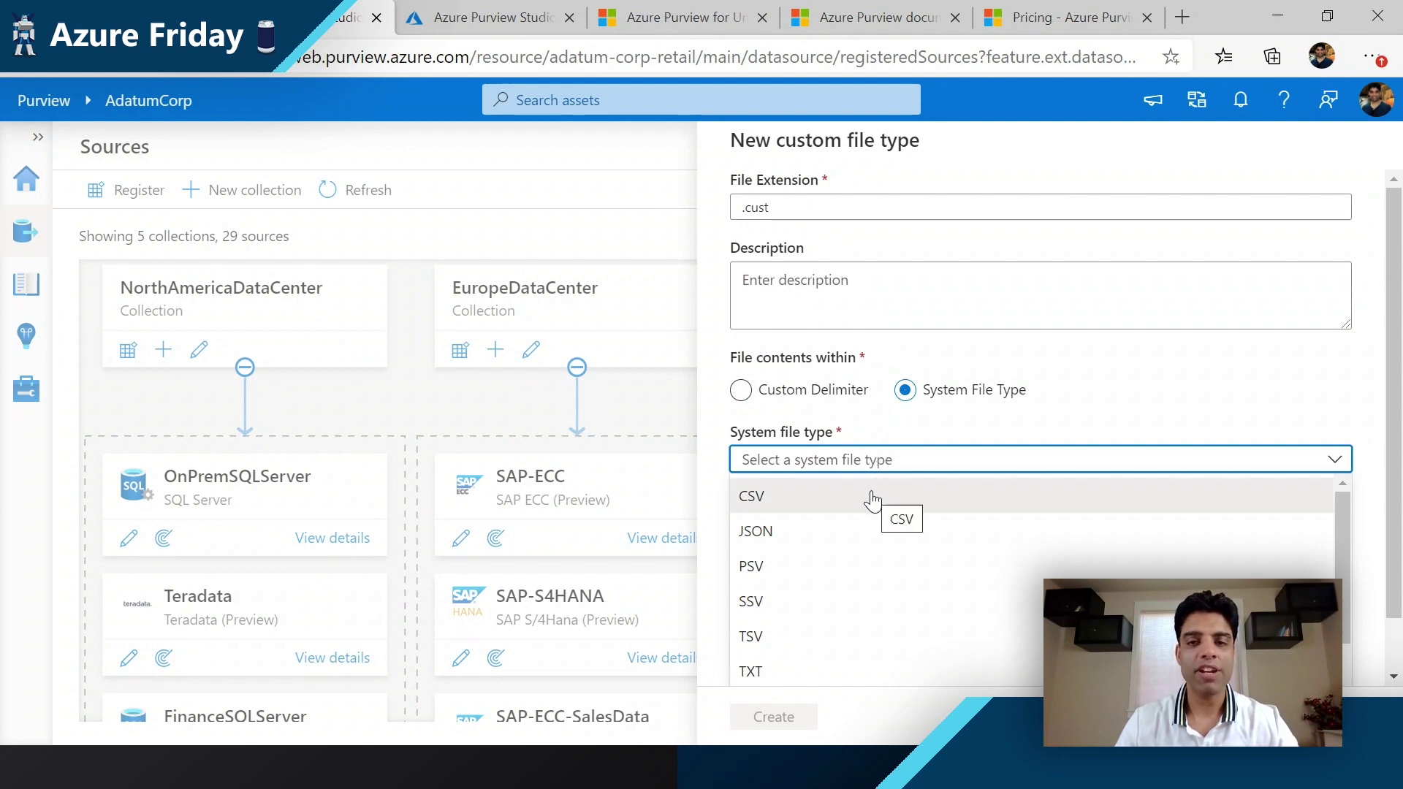
click(872, 500)
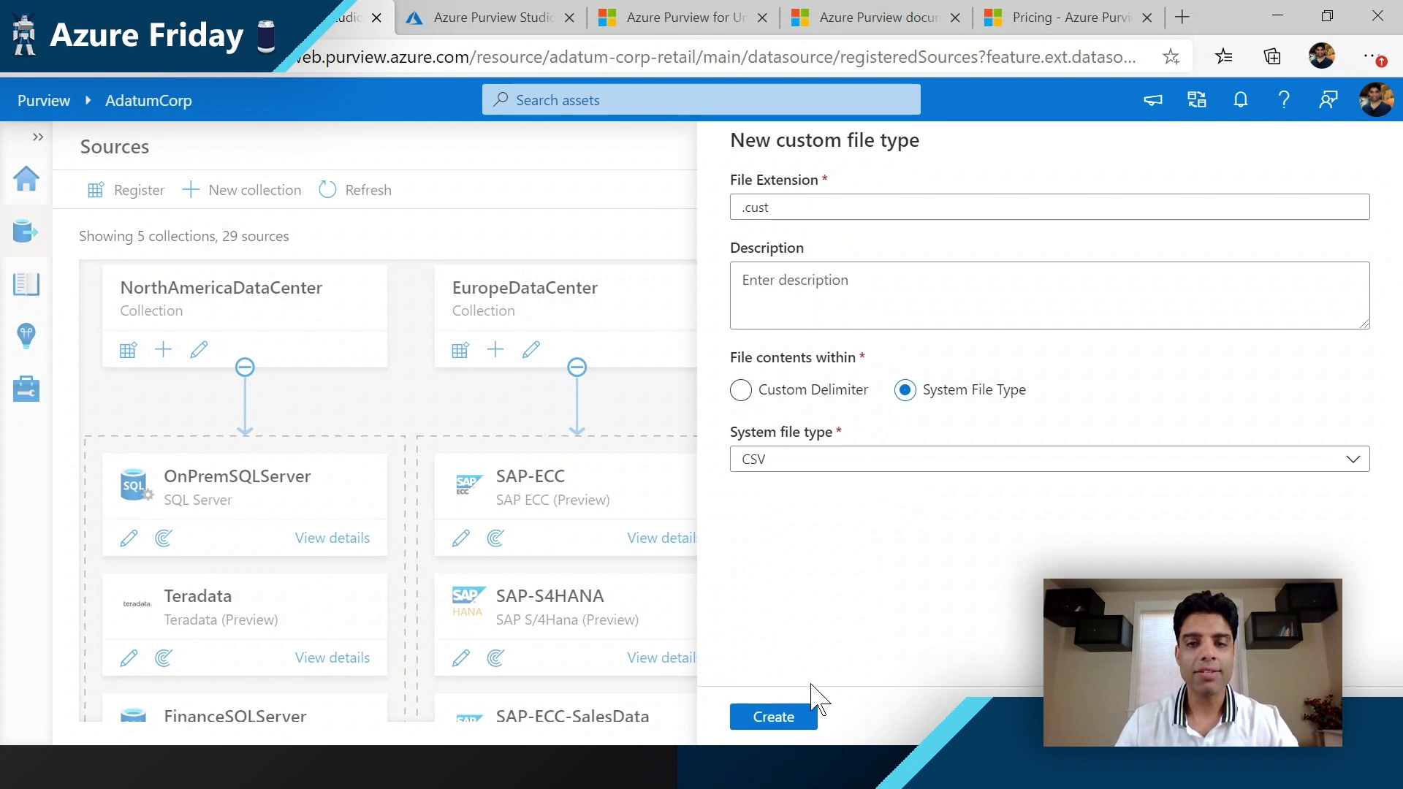
click(782, 717)
scroll(1049, 438, down, 1)
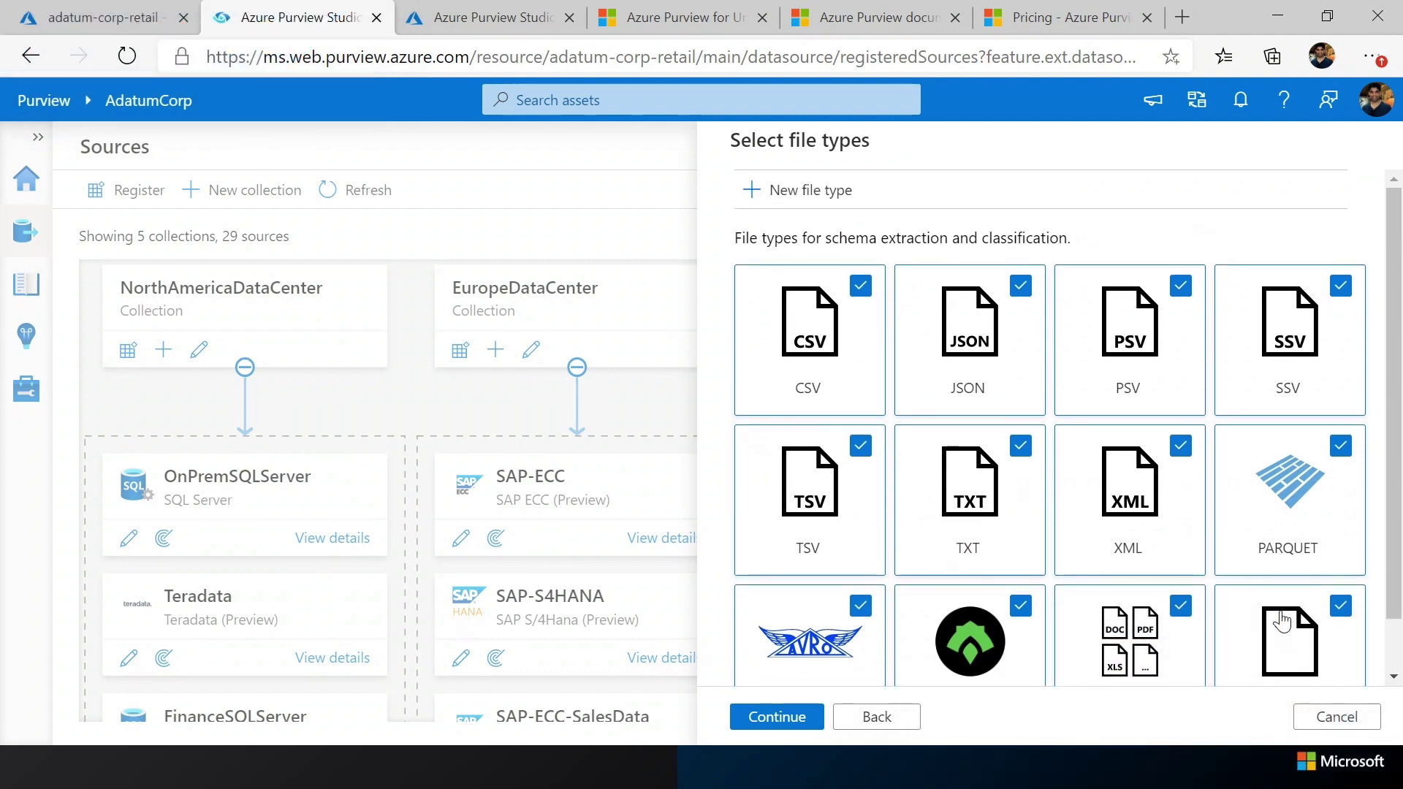
click(778, 722)
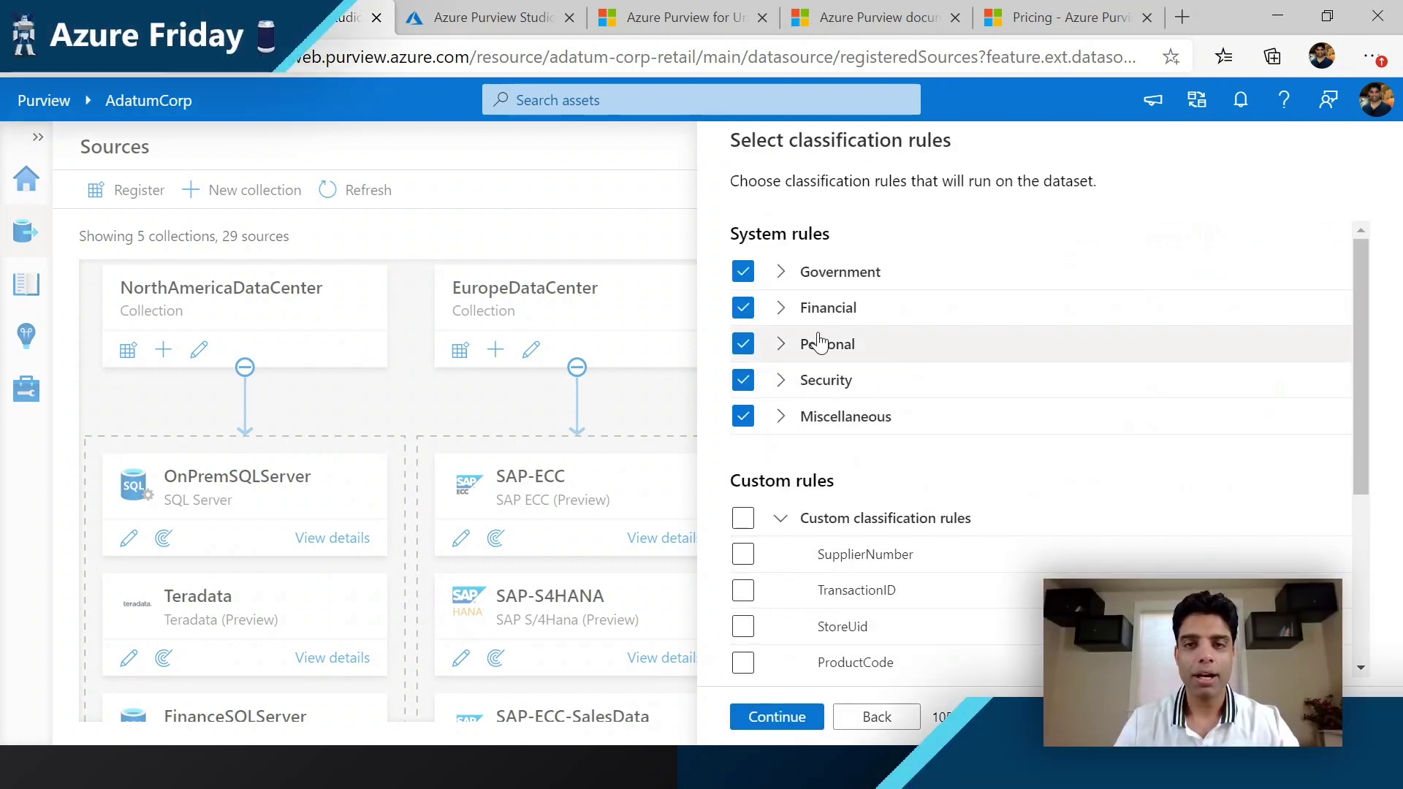
Step: Examine the Government, Financial and Personal system classification rules
click(779, 274)
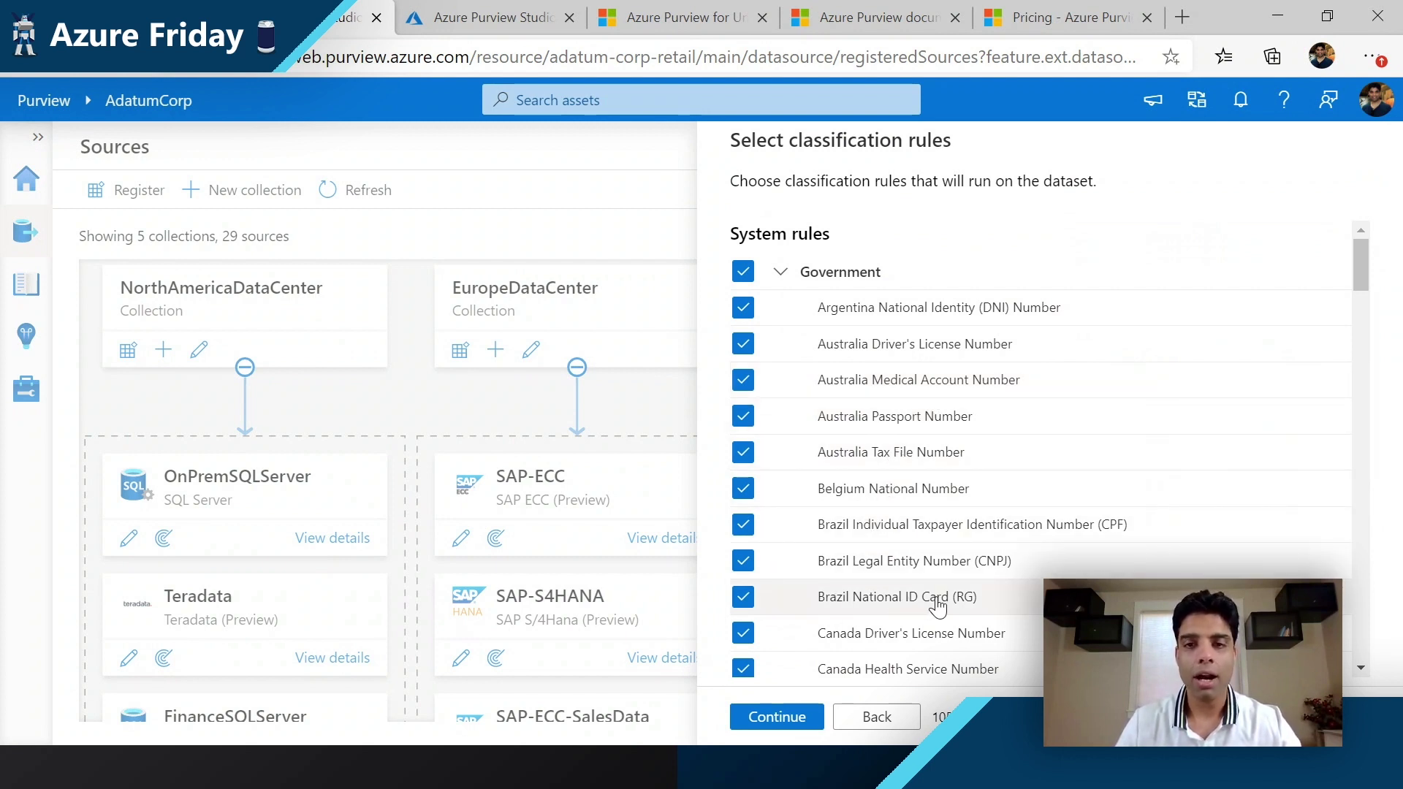
click(781, 276)
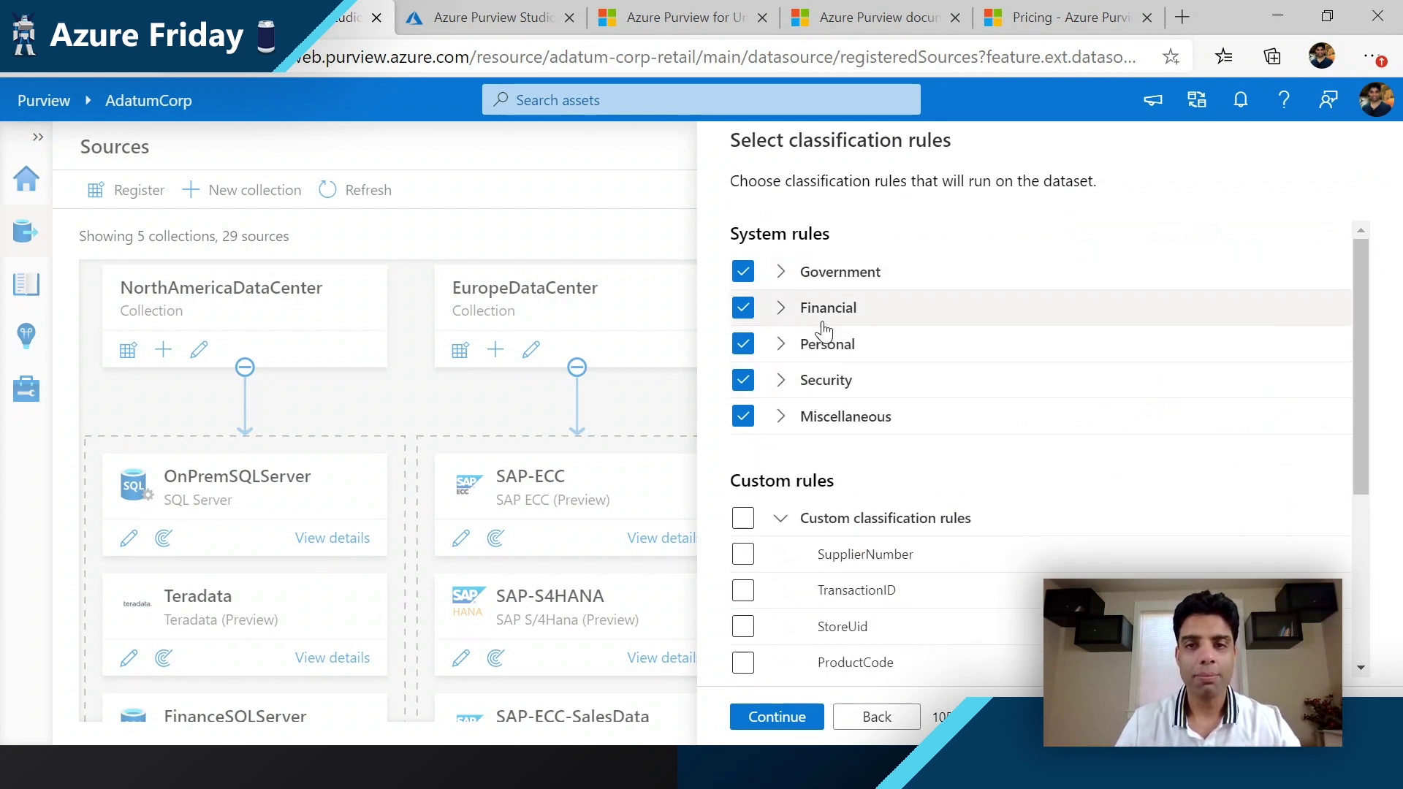
click(781, 308)
click(781, 307)
click(783, 346)
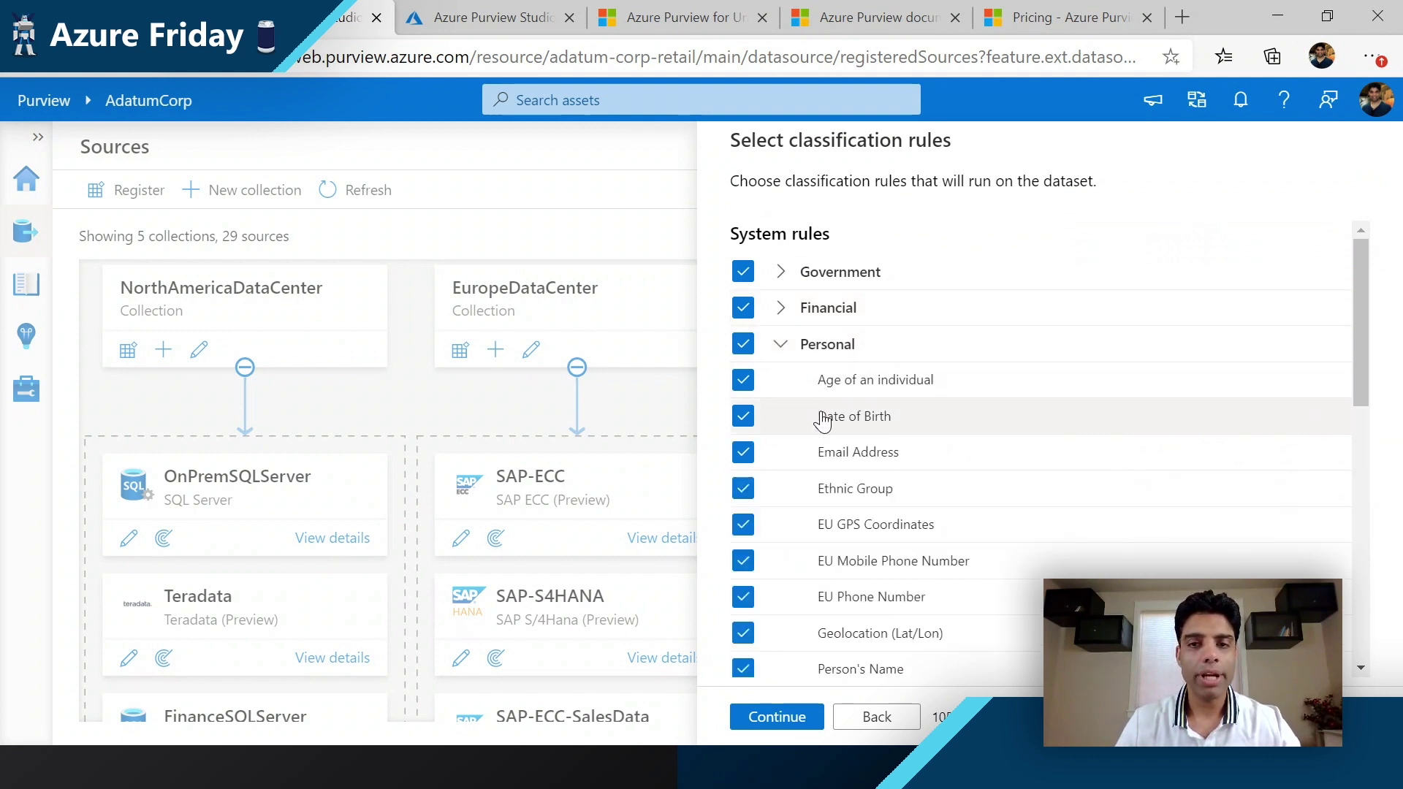
click(781, 344)
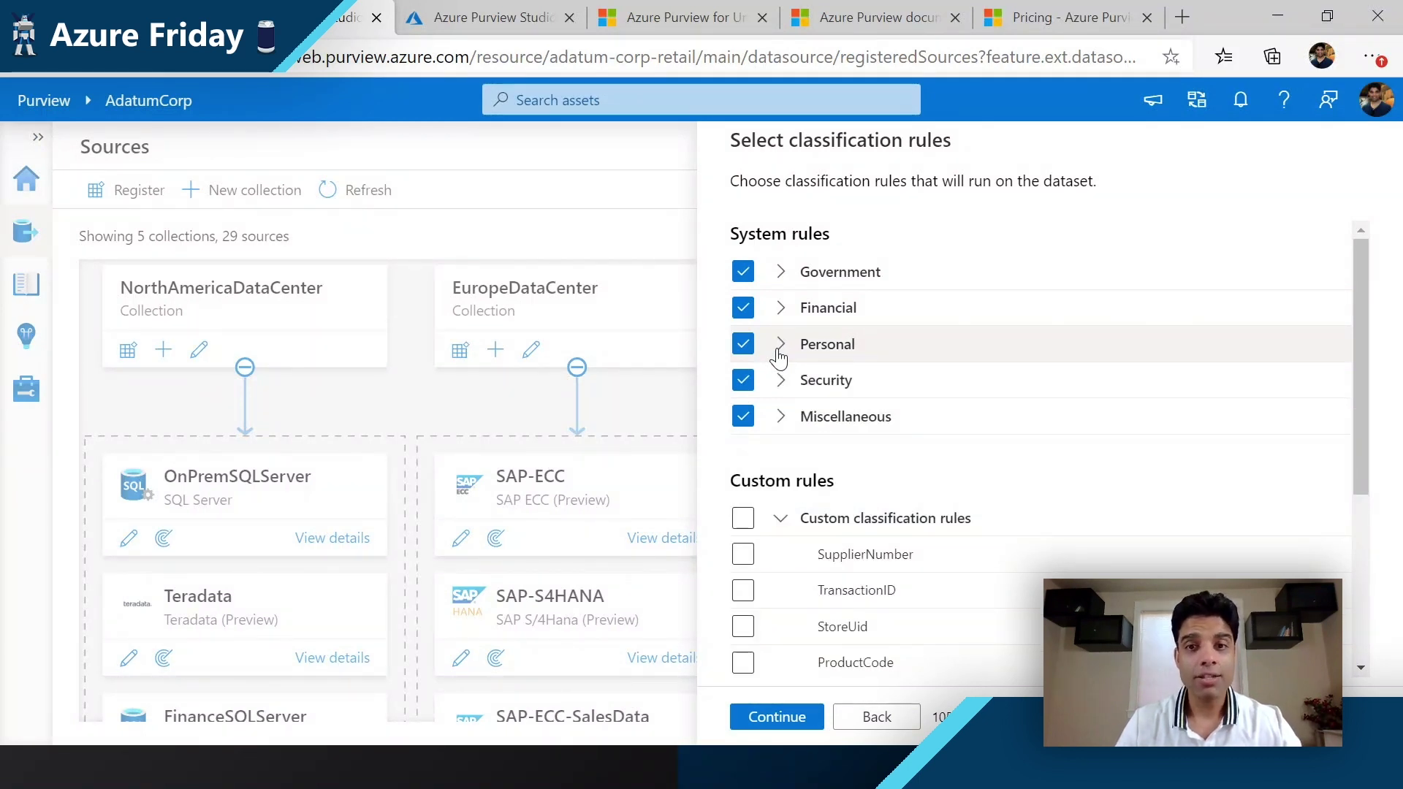
Step: Include the TransactionID custom classification rule in the scan rule set
scroll(778, 356, down, 2)
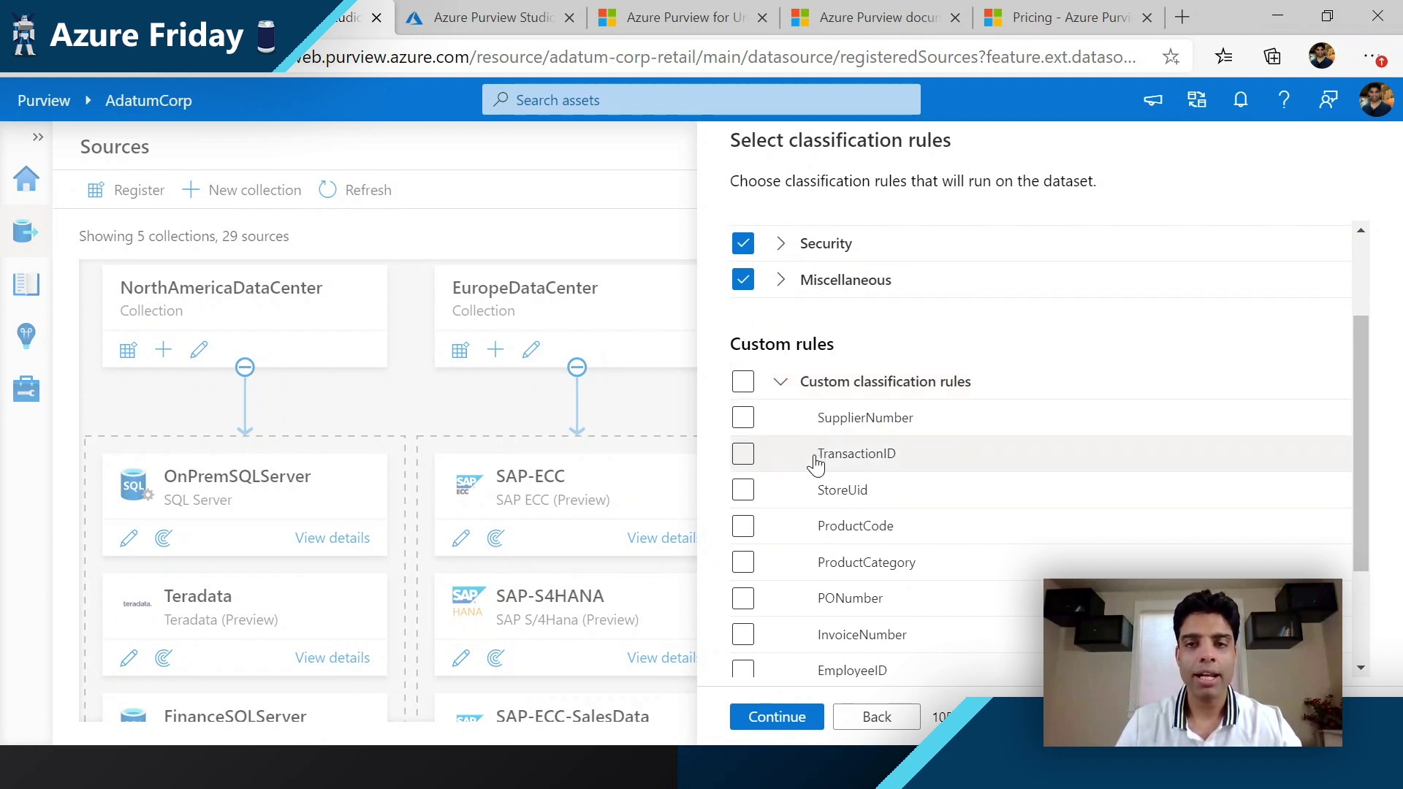
click(743, 456)
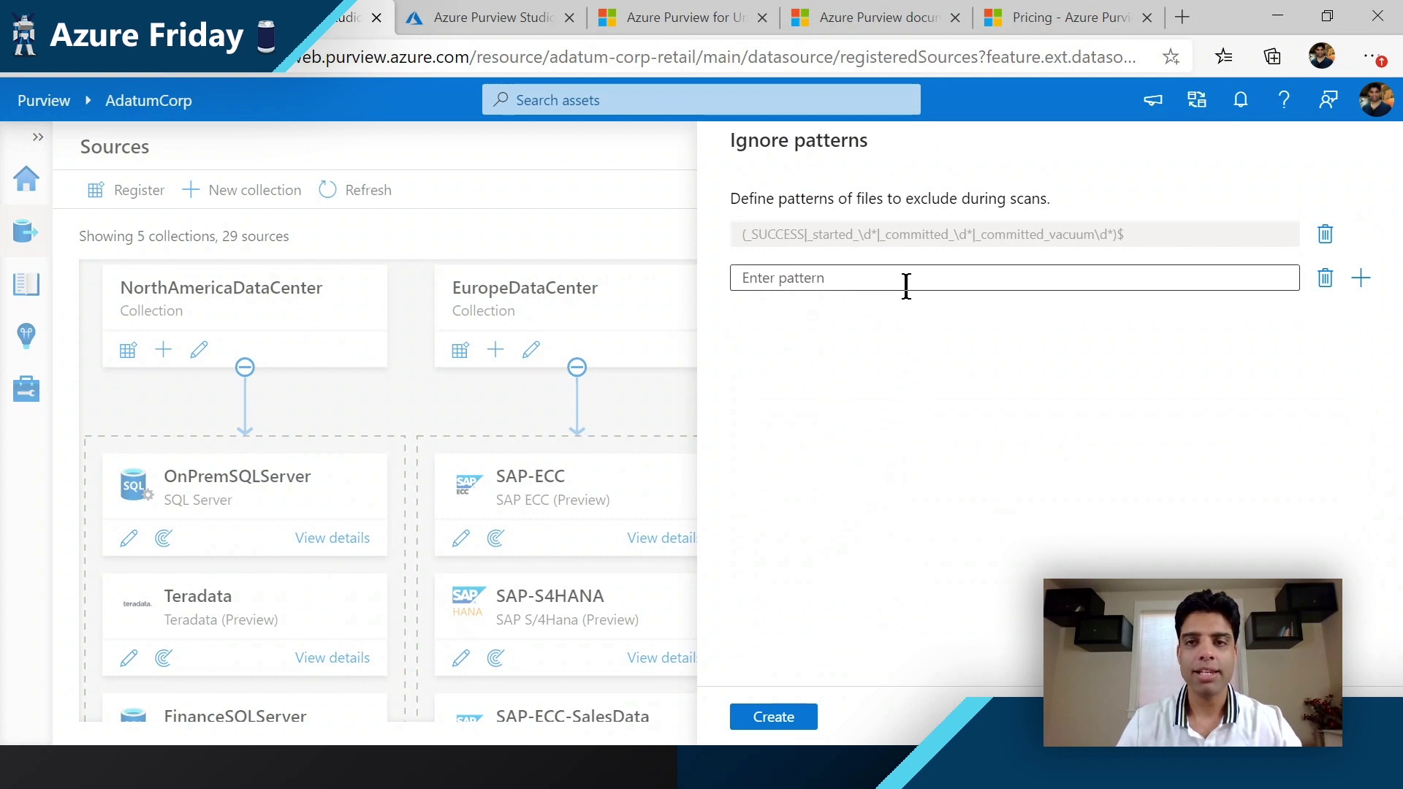
Step: Create the custom scan rule set, and review the file types and classification rules of the system default AdlsGen2 rule set
click(757, 720)
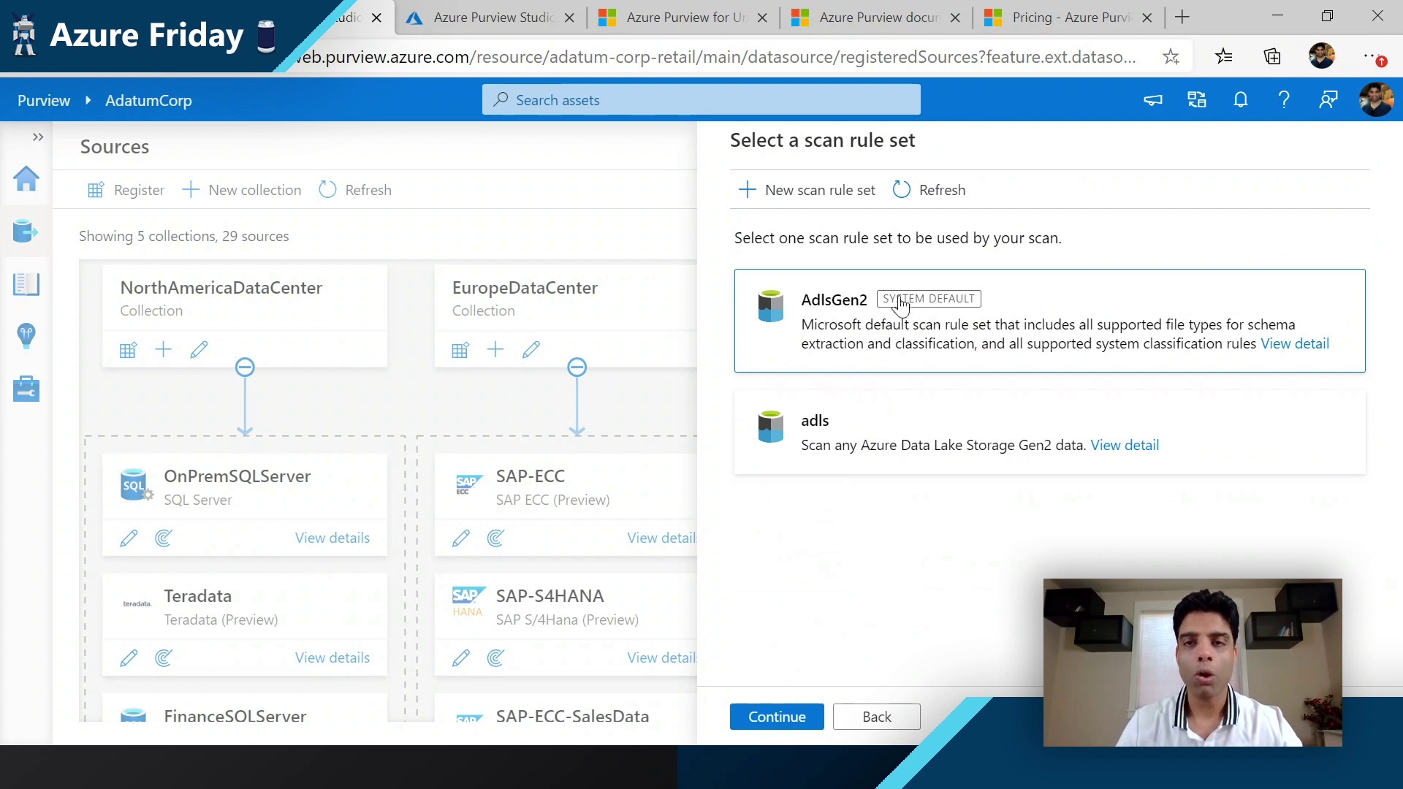
click(1291, 356)
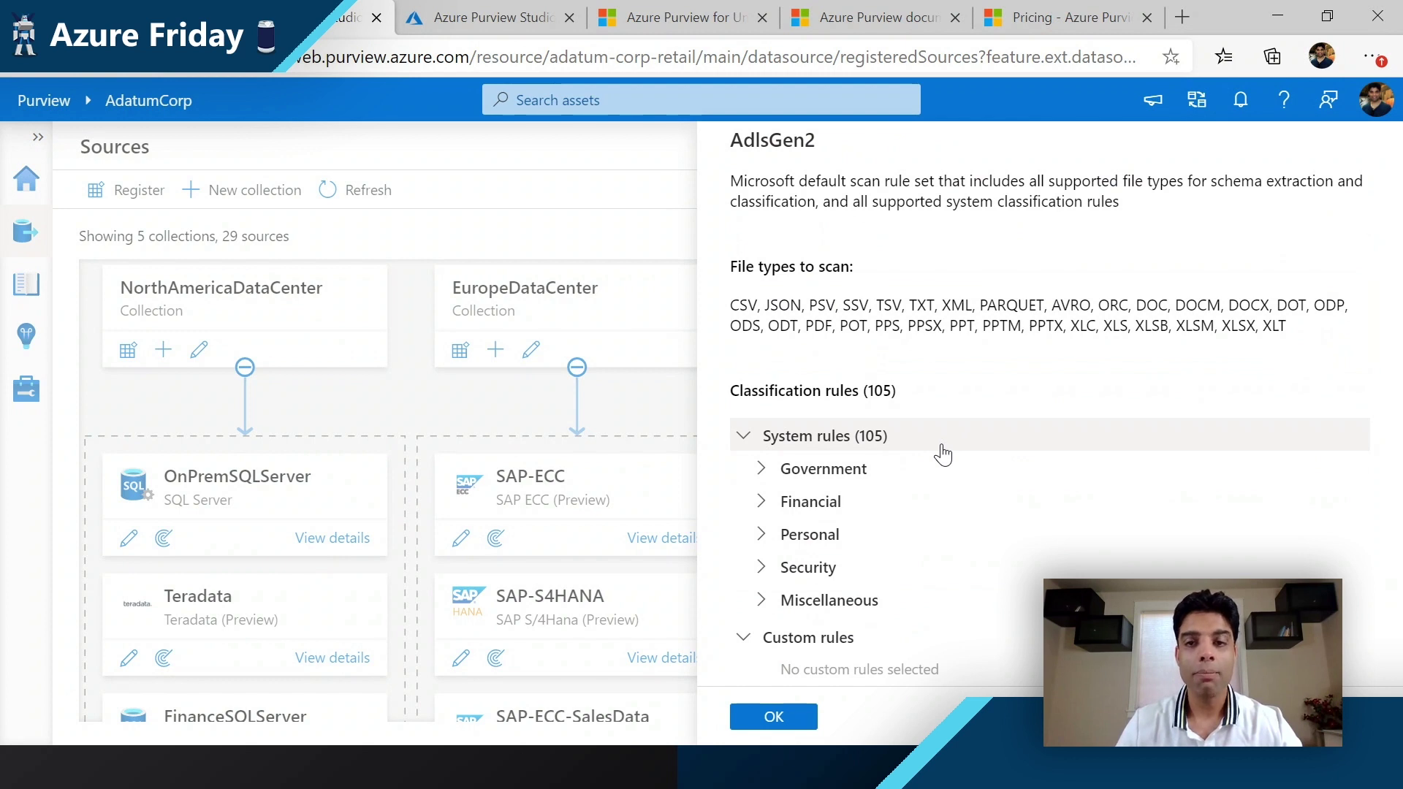
click(763, 483)
click(763, 482)
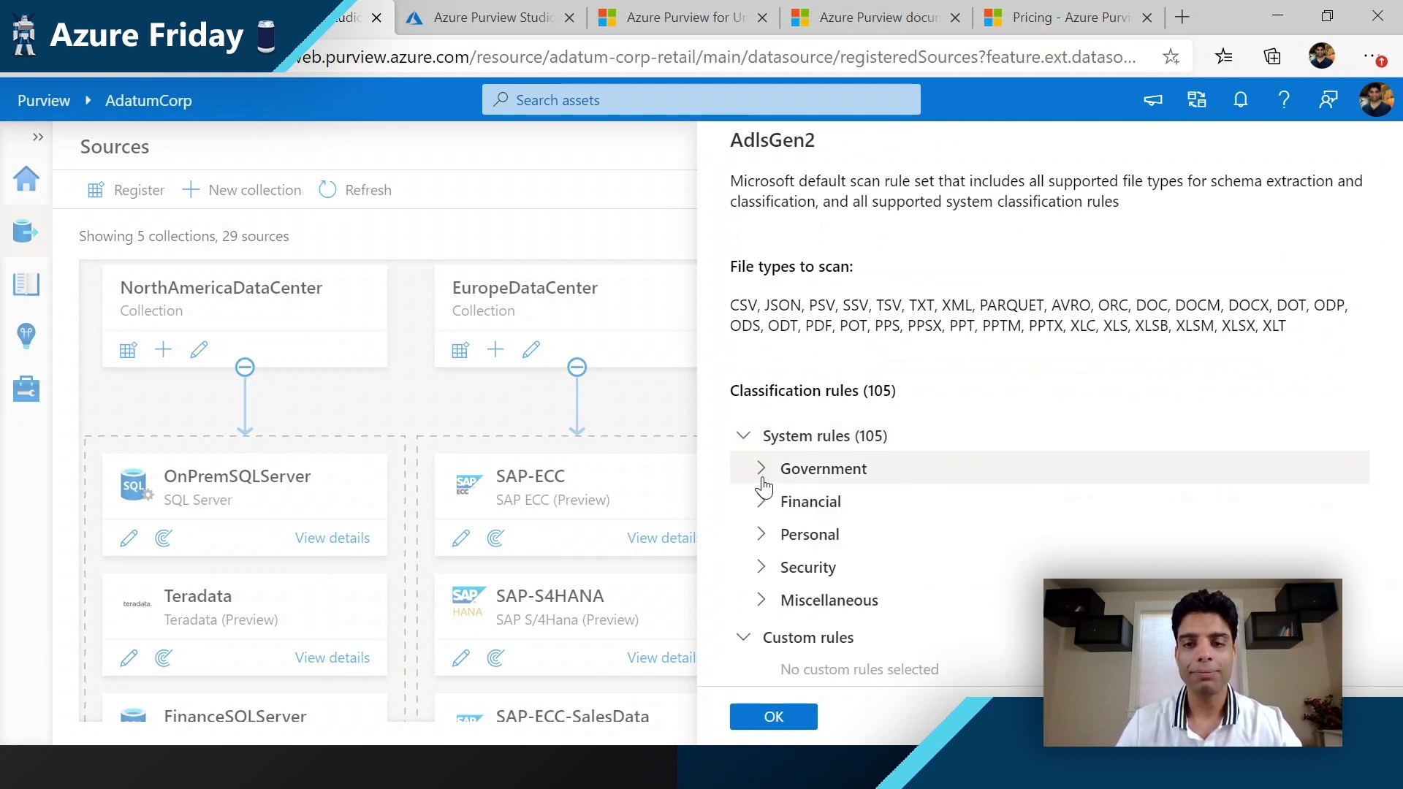
click(762, 719)
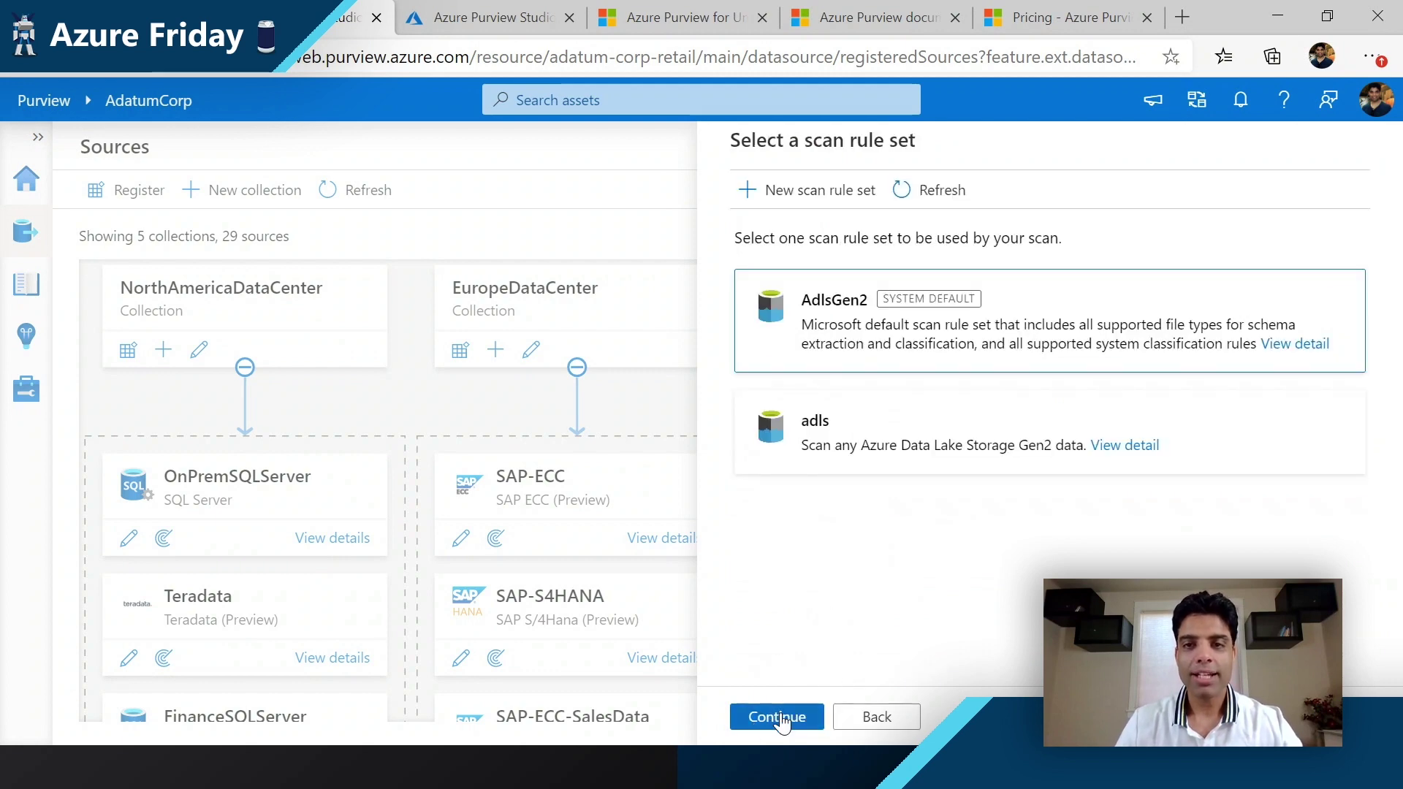
Step: Choose the custom adls rule set for the scan and continue to its trigger settings
click(855, 451)
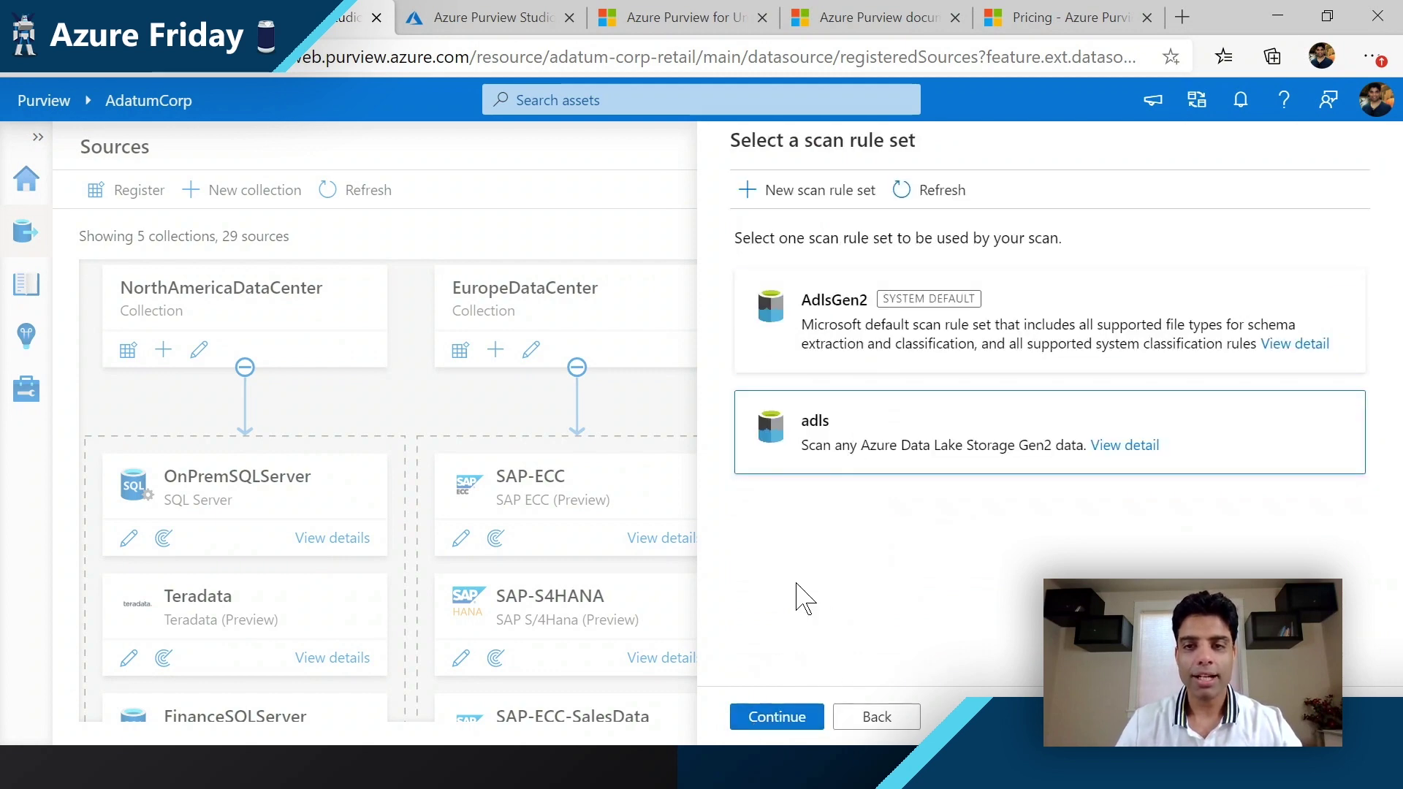
click(771, 718)
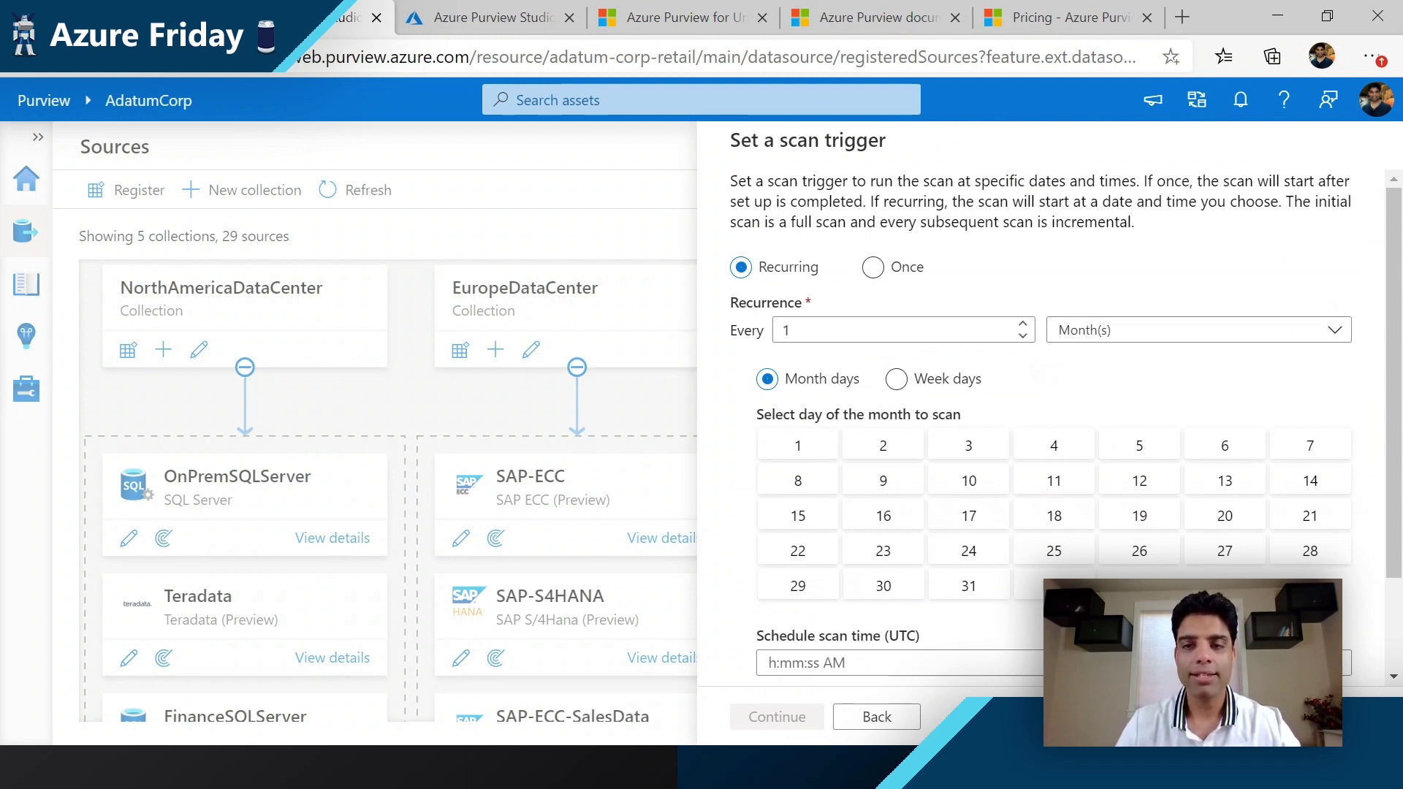
Step: Schedule the recurring monthly scan for the last day of the month, and save the scan
click(1056, 587)
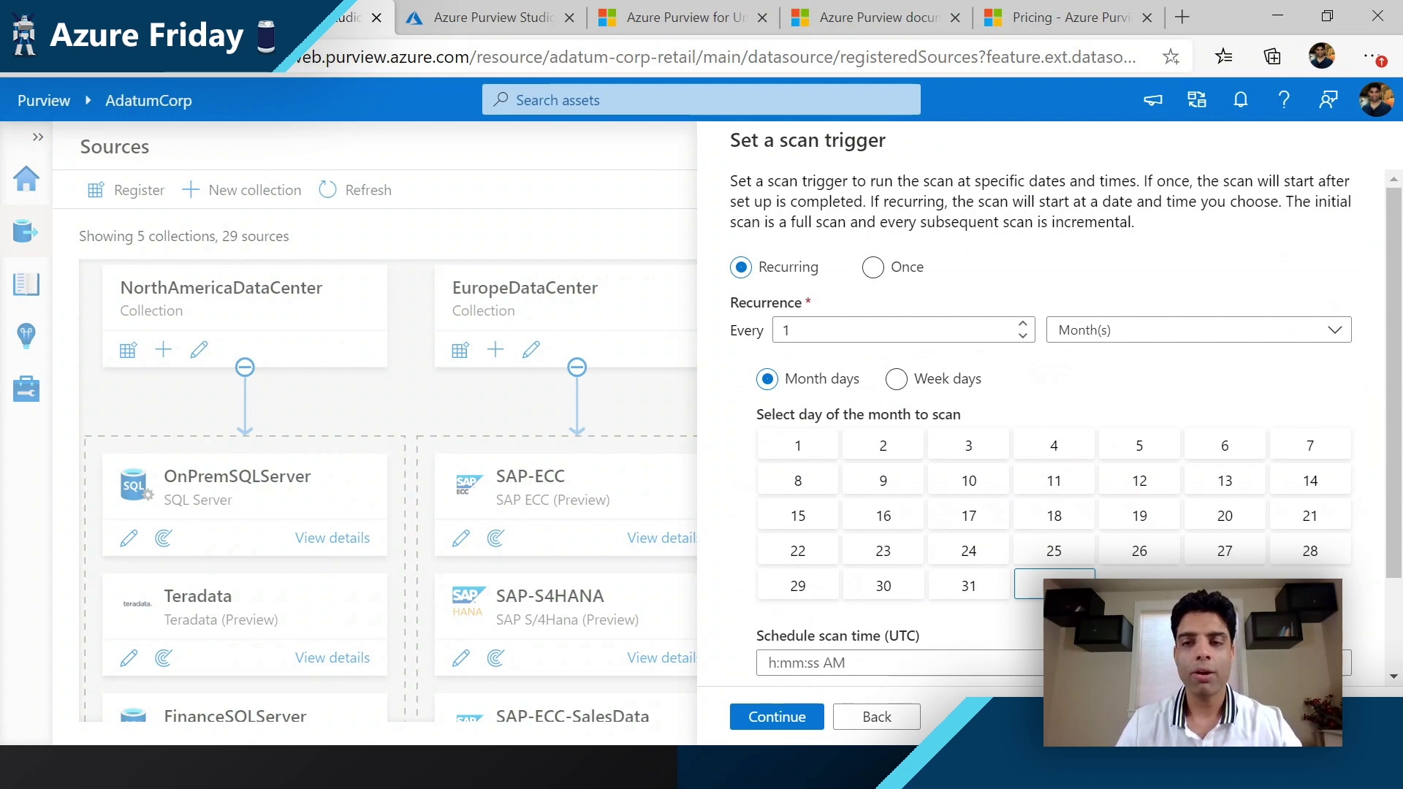
scroll(1064, 599, down, 3)
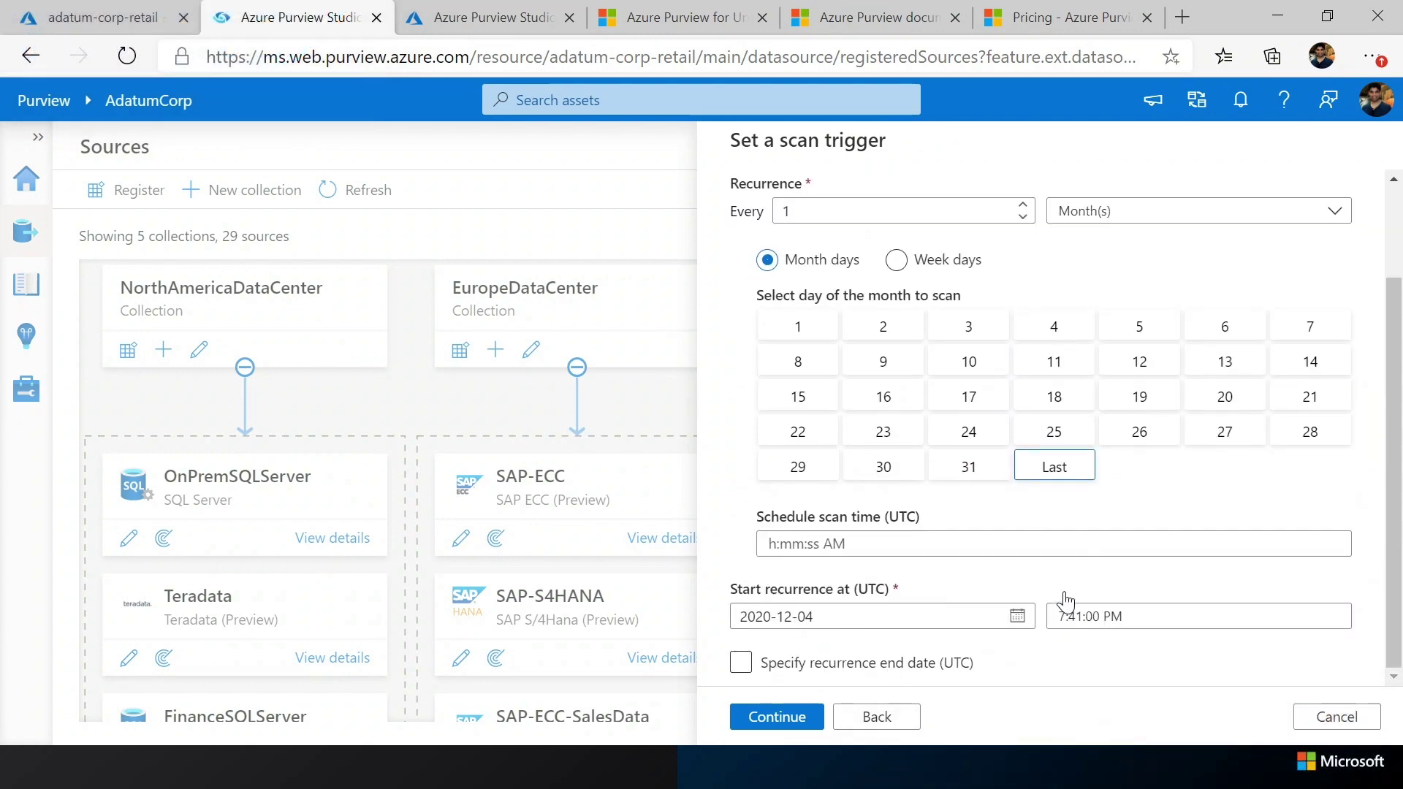
click(764, 719)
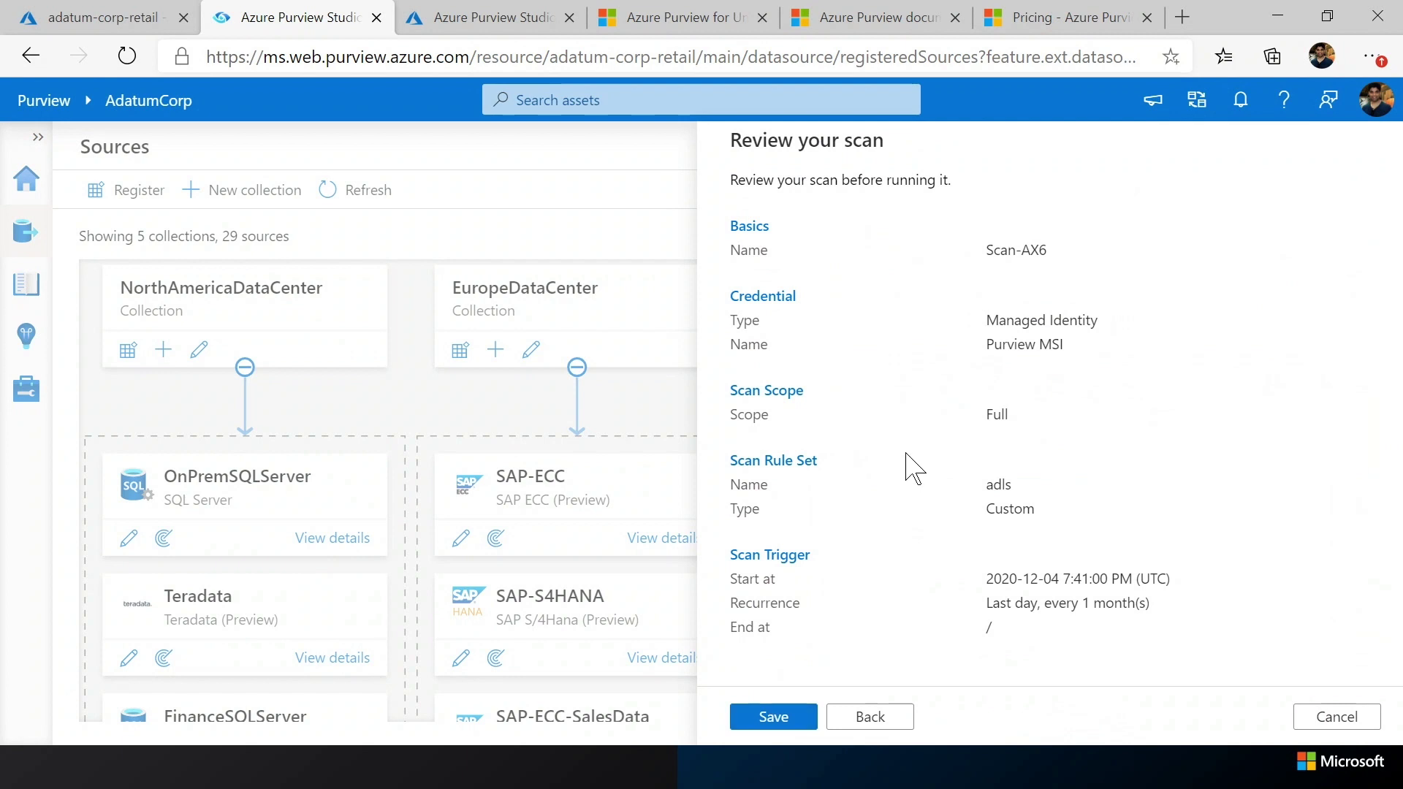
click(772, 719)
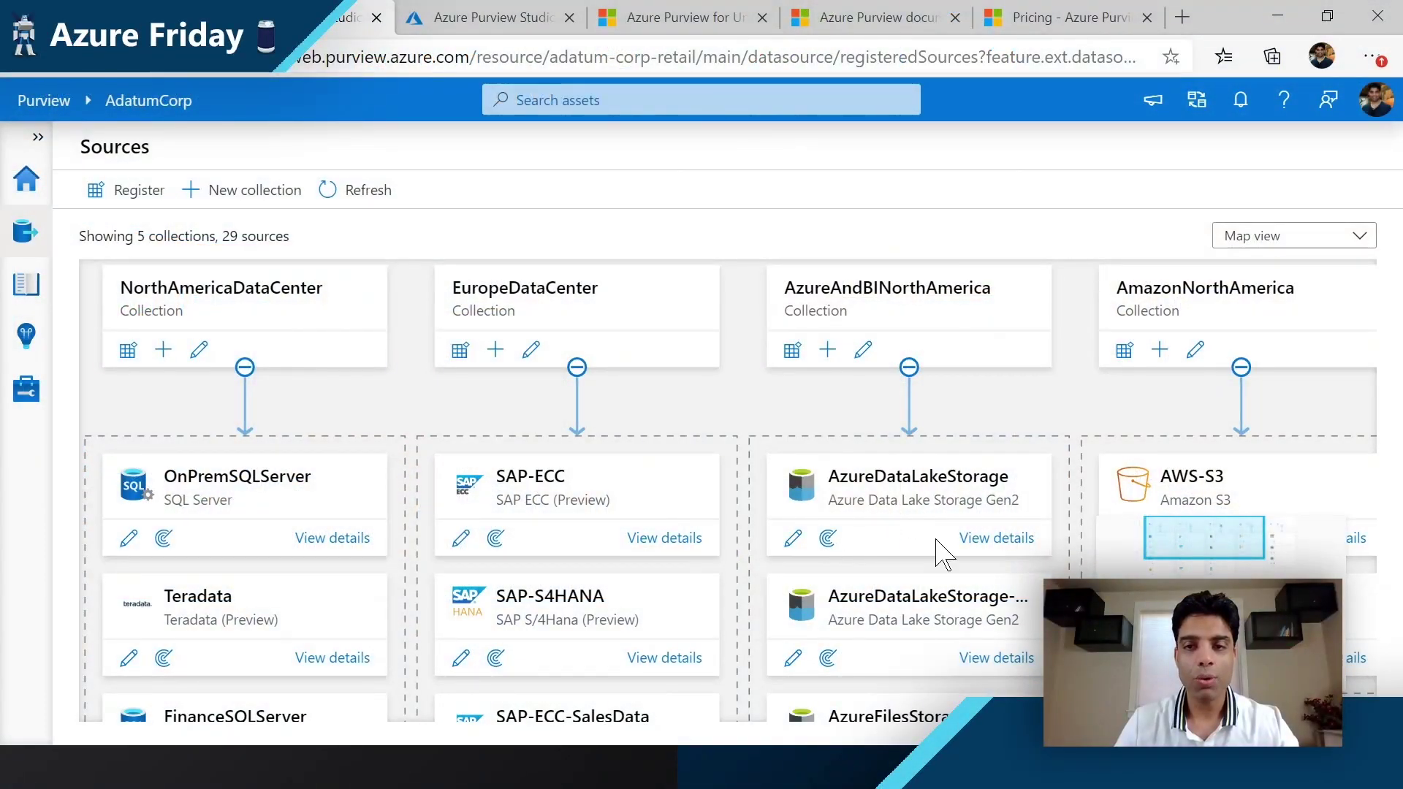
Step: Examine the AzureDataLakeStorage source's overview and recent scans, and return to the source map
click(971, 539)
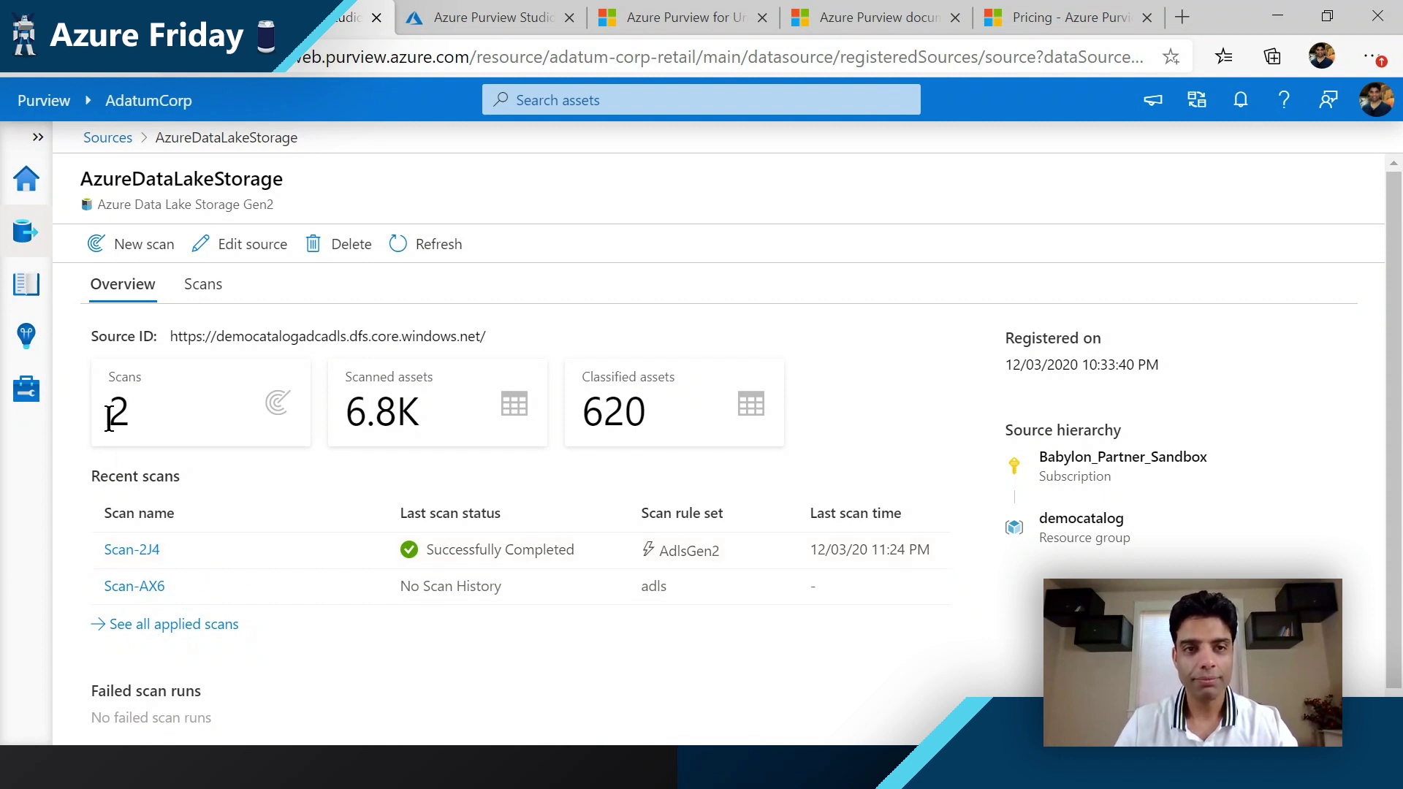
click(28, 236)
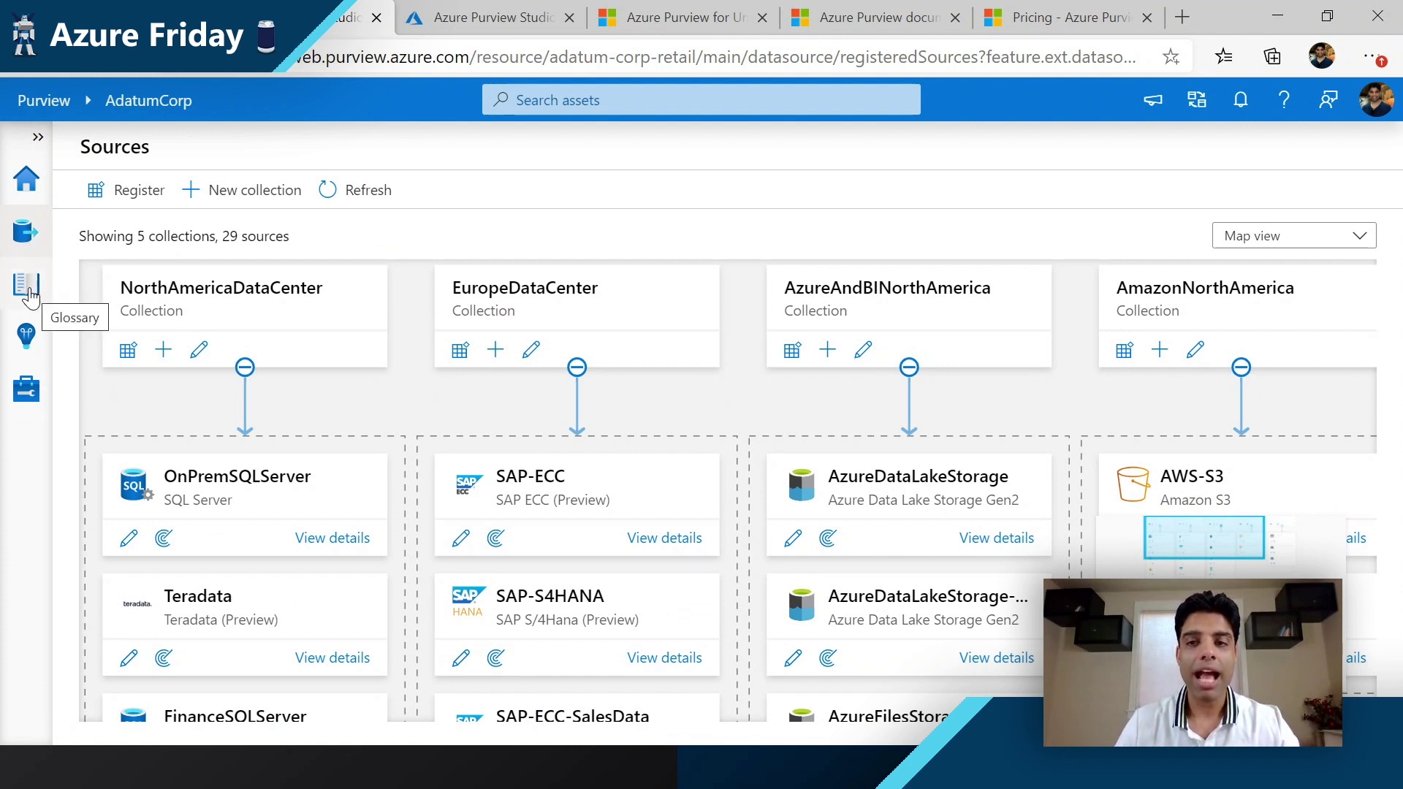
Step: Open the glossary terms and view the term templates offered for importing terms, without importing anything
click(29, 296)
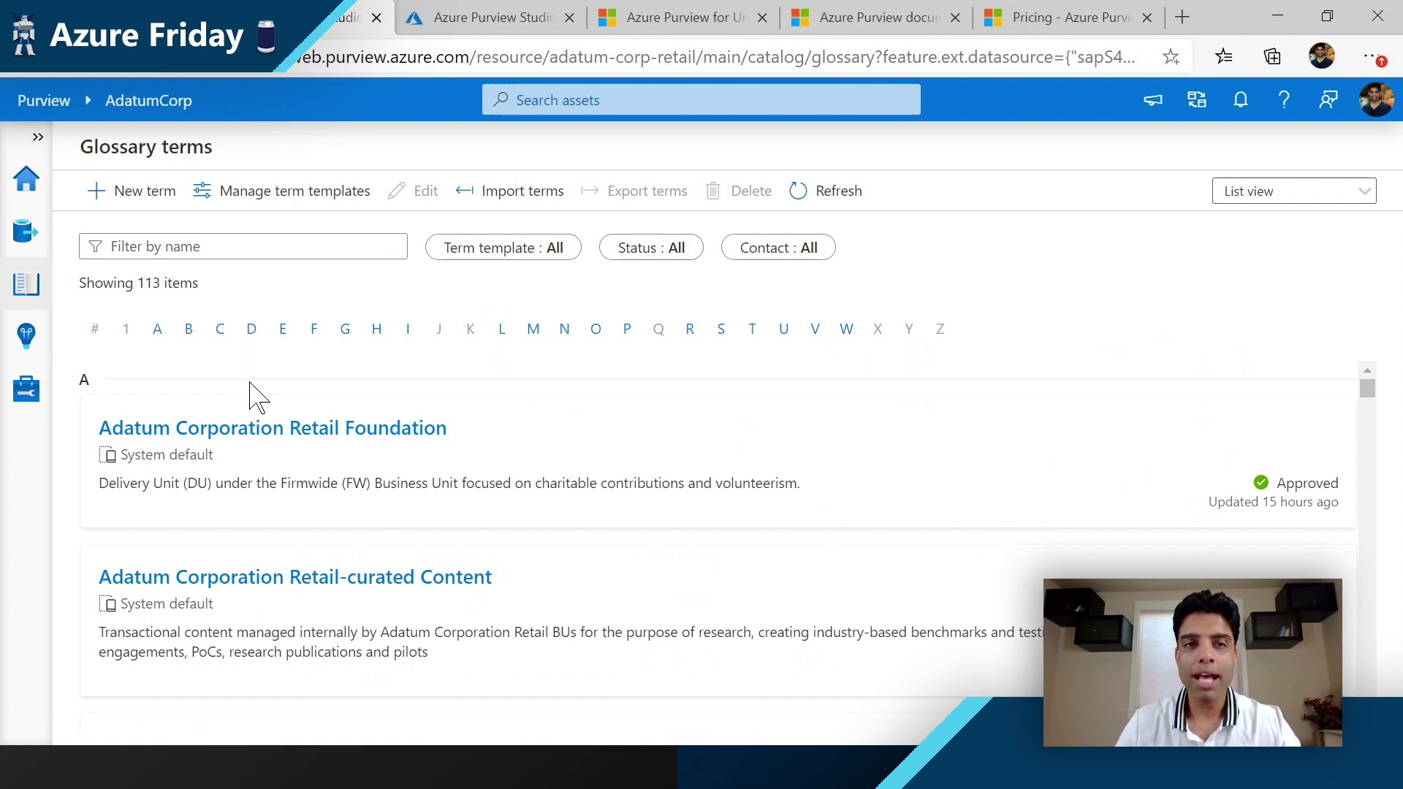
click(534, 203)
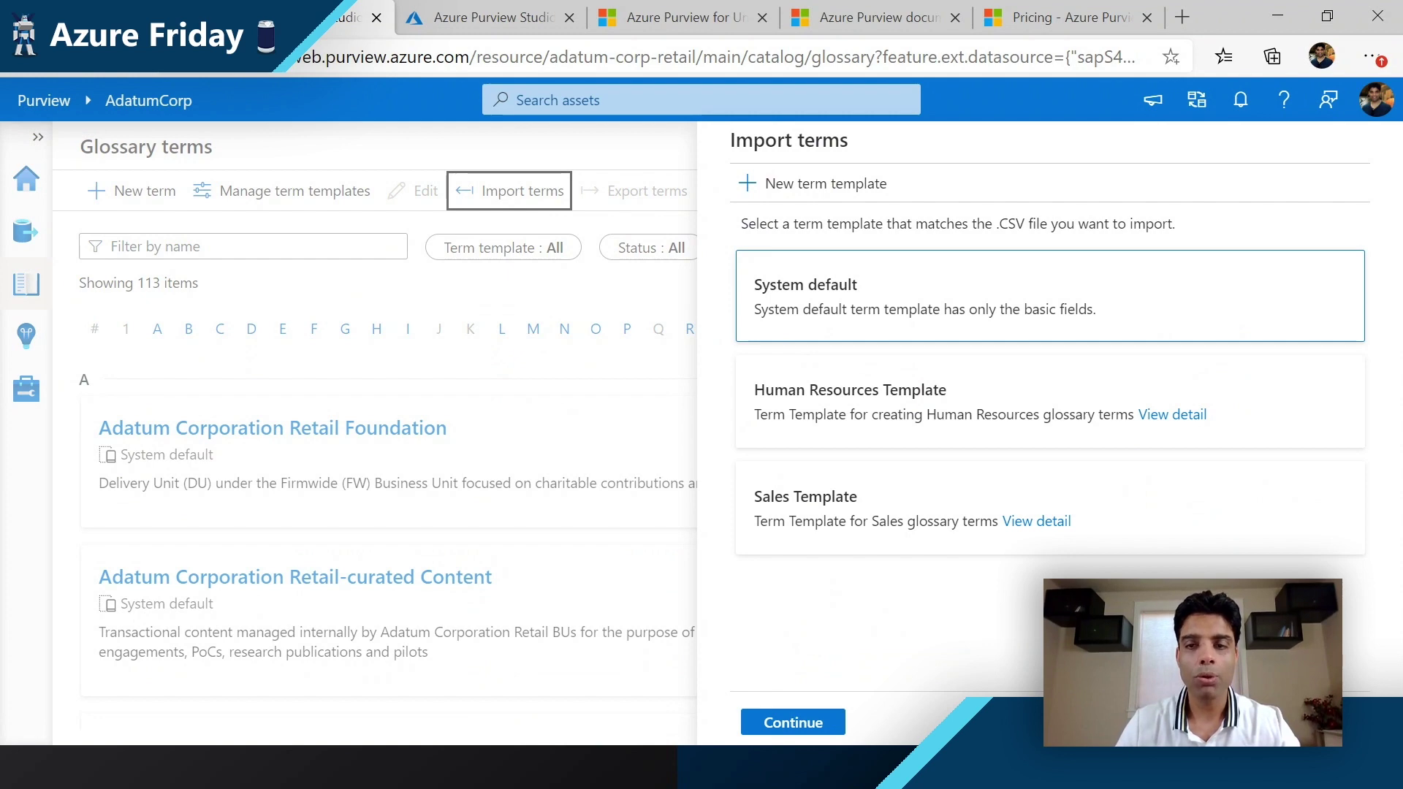
click(516, 527)
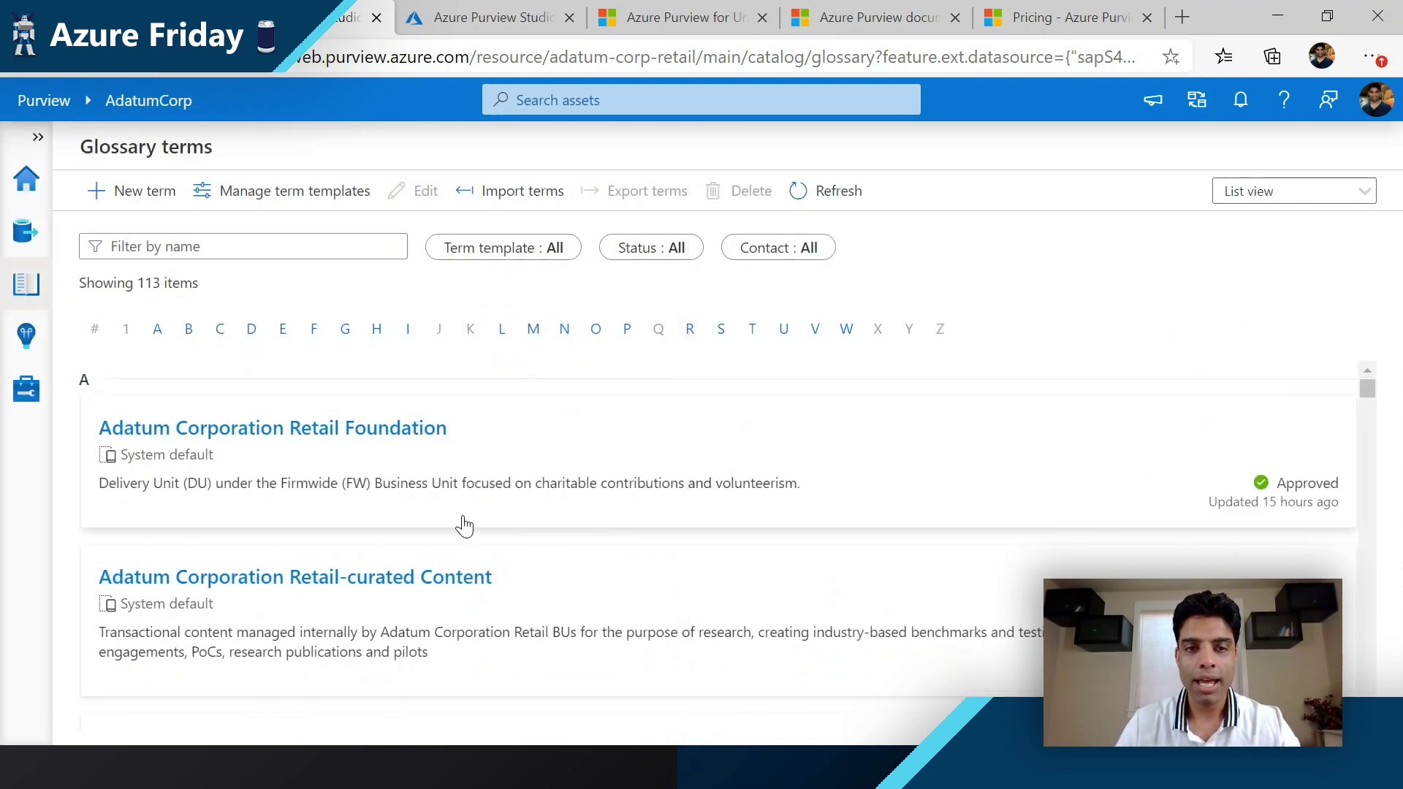
Step: Look through the glossary list and examine the overview of the Adatum Corporation Retail Foundation term
scroll(463, 526, down, 4)
scroll(470, 526, up, 4)
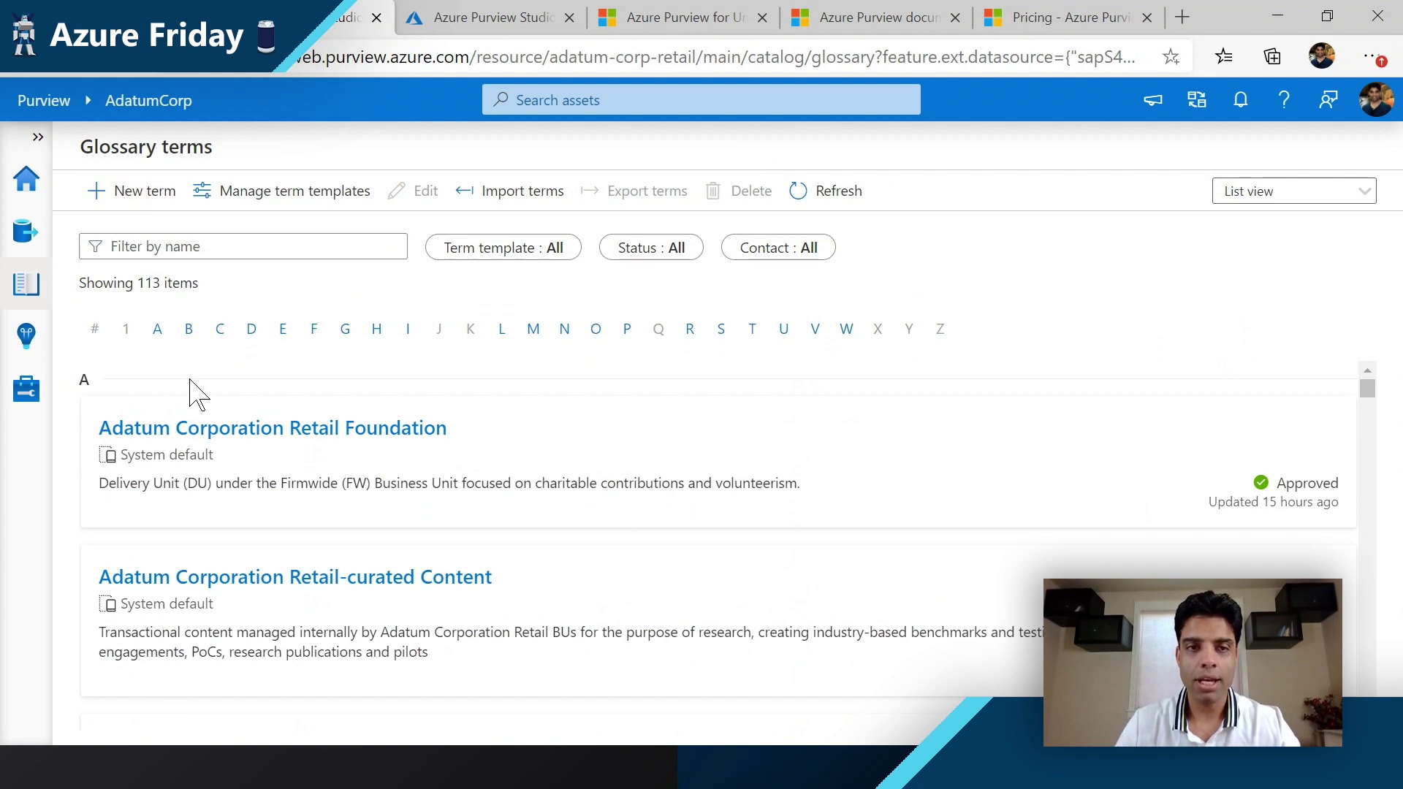
click(208, 431)
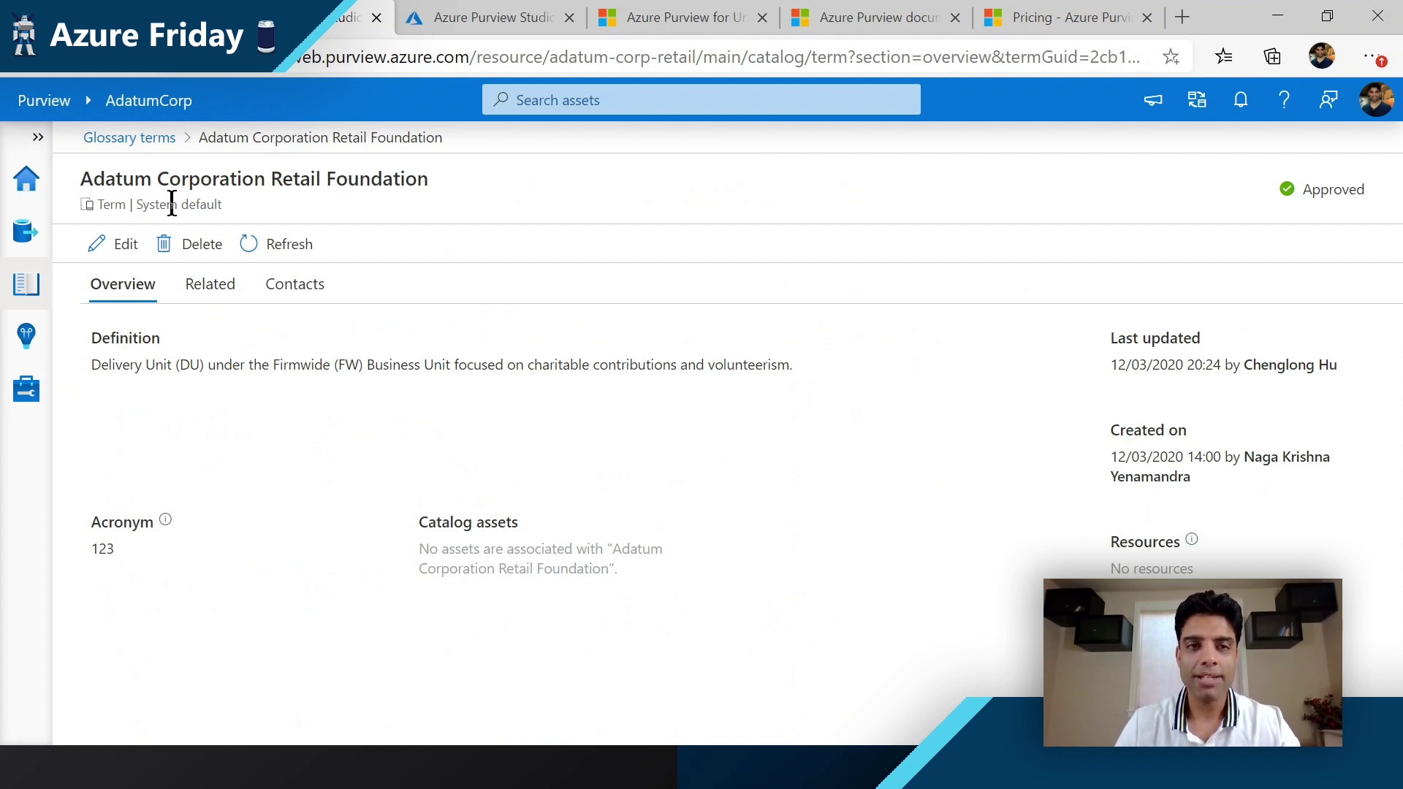
click(145, 156)
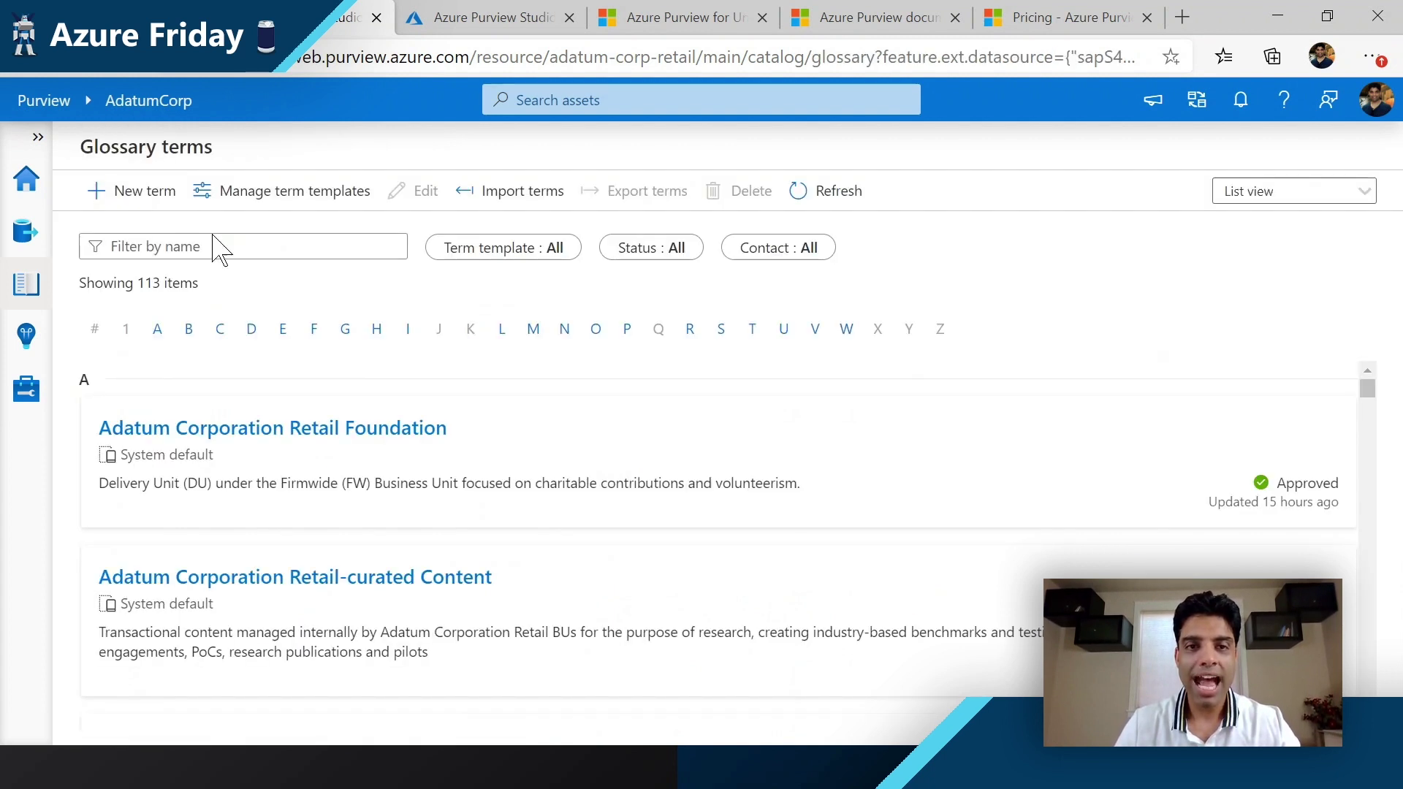
Step: Examine the attributes of the system and custom term templates, and close the template manager
click(317, 204)
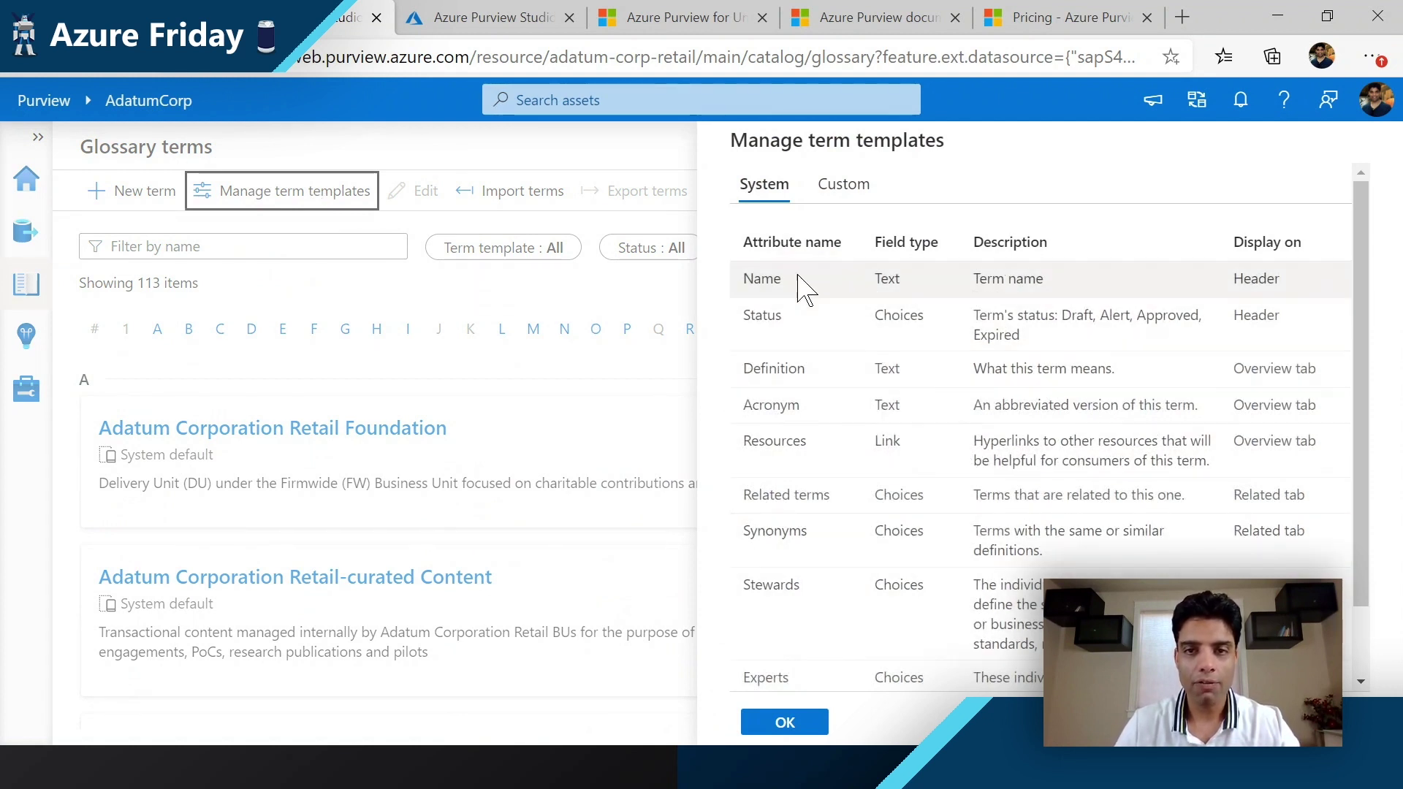
click(838, 191)
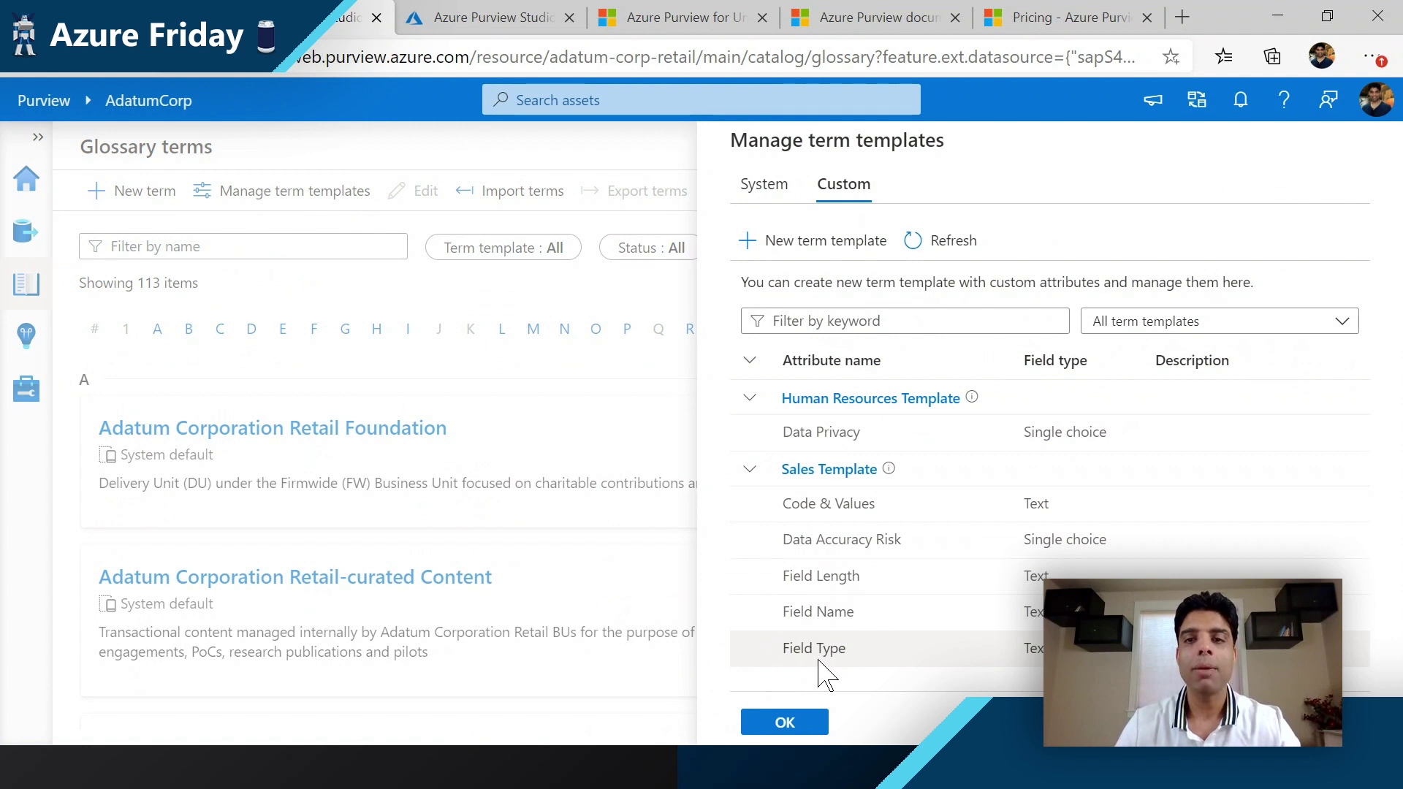
click(789, 723)
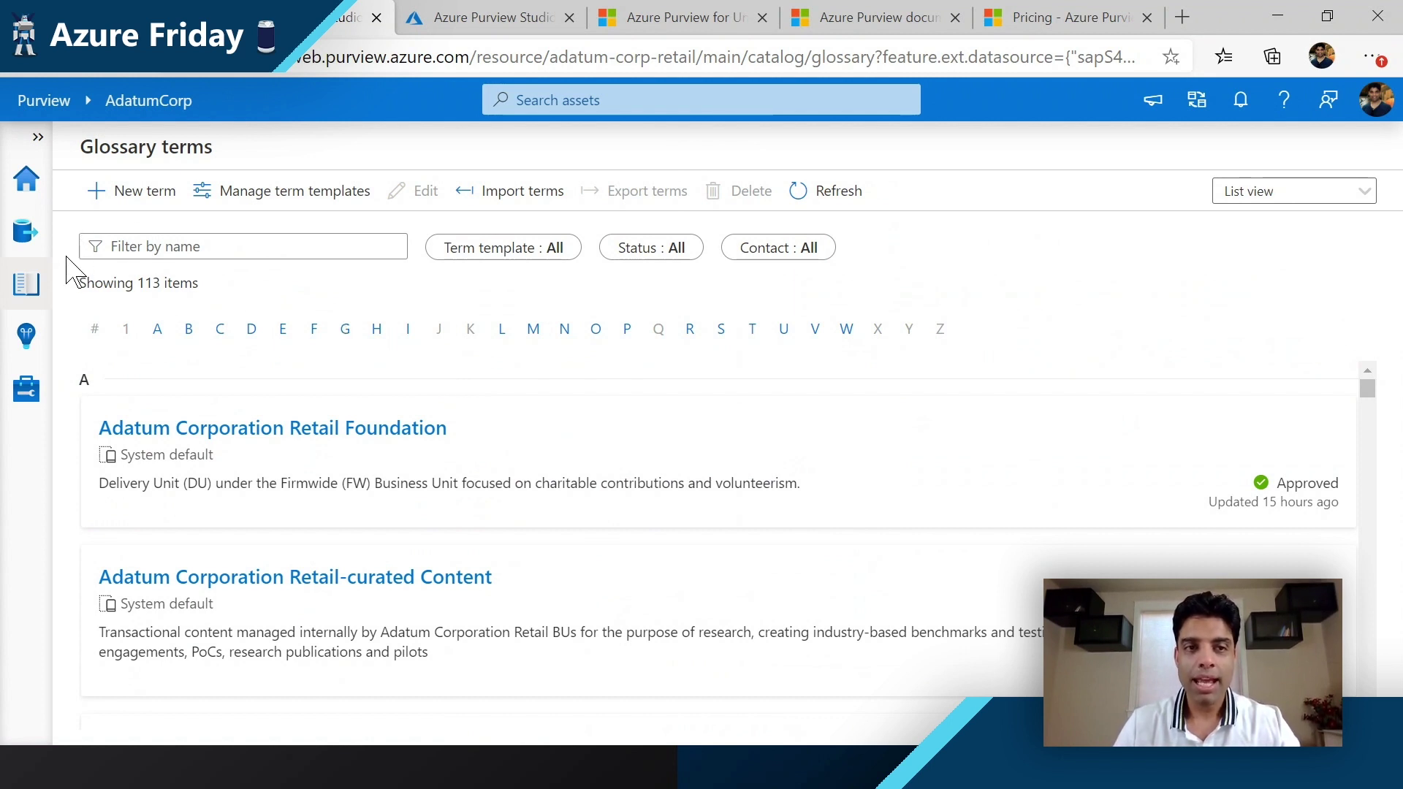
Step: Search the data catalog for "sales" from the home page and look through the matching assets
click(24, 190)
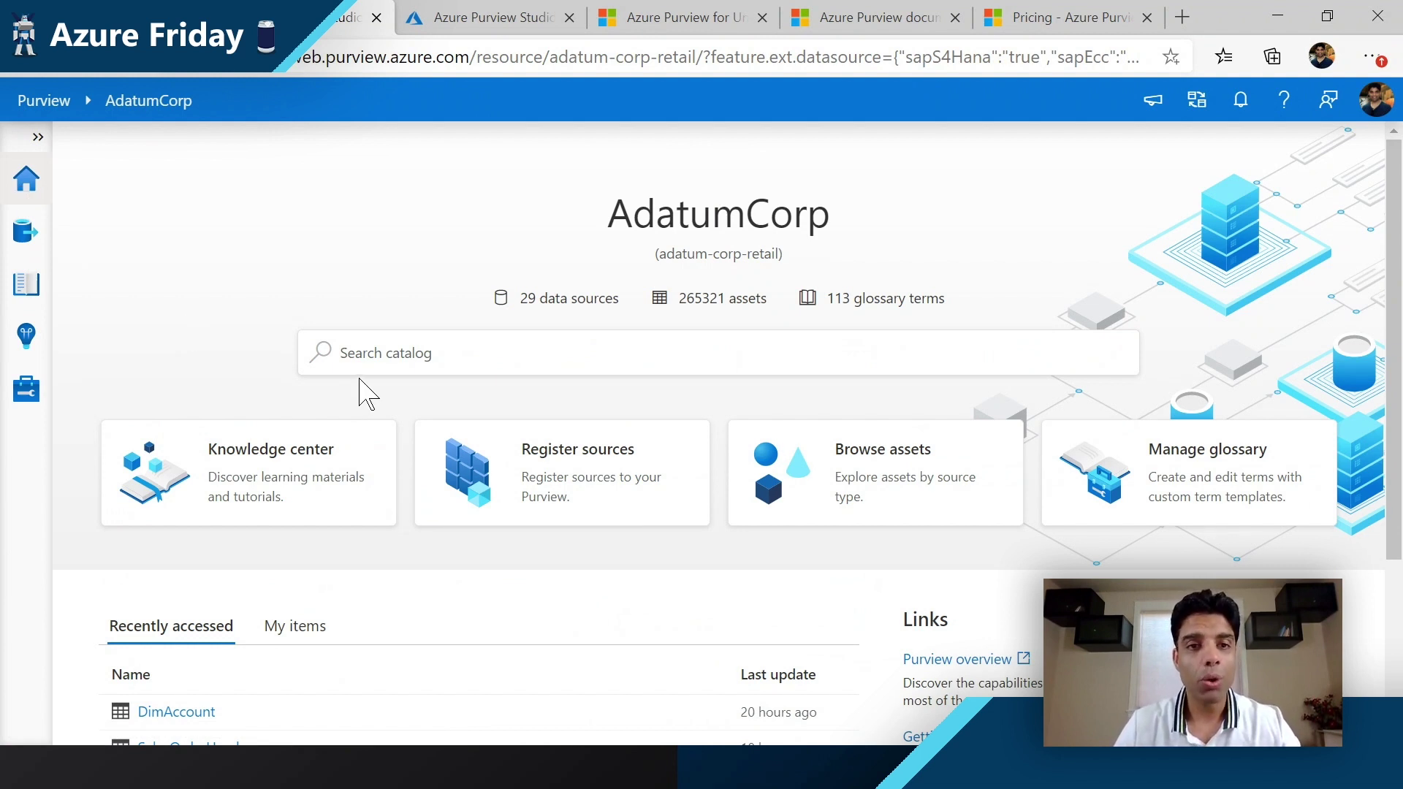
click(398, 360)
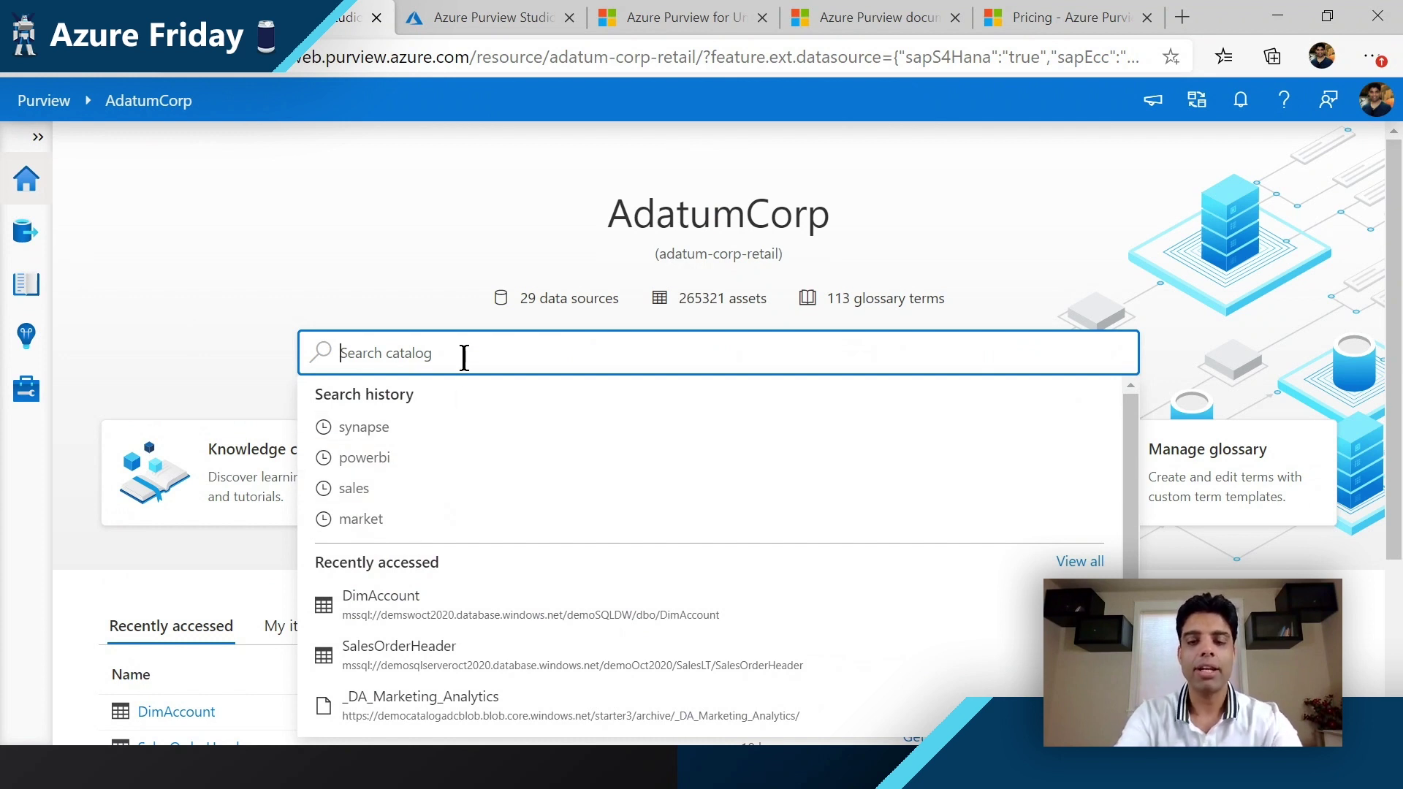
text(sales)
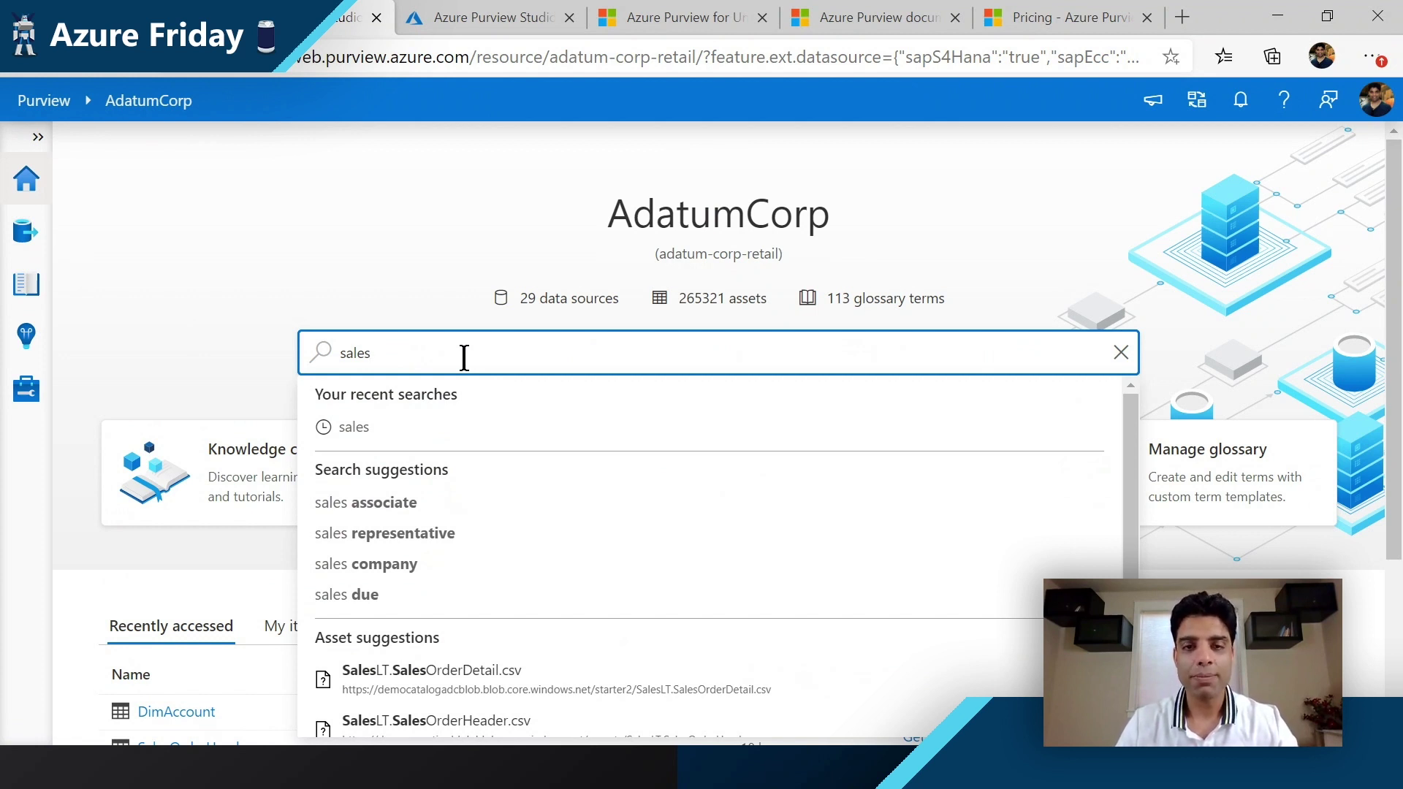
key(Return)
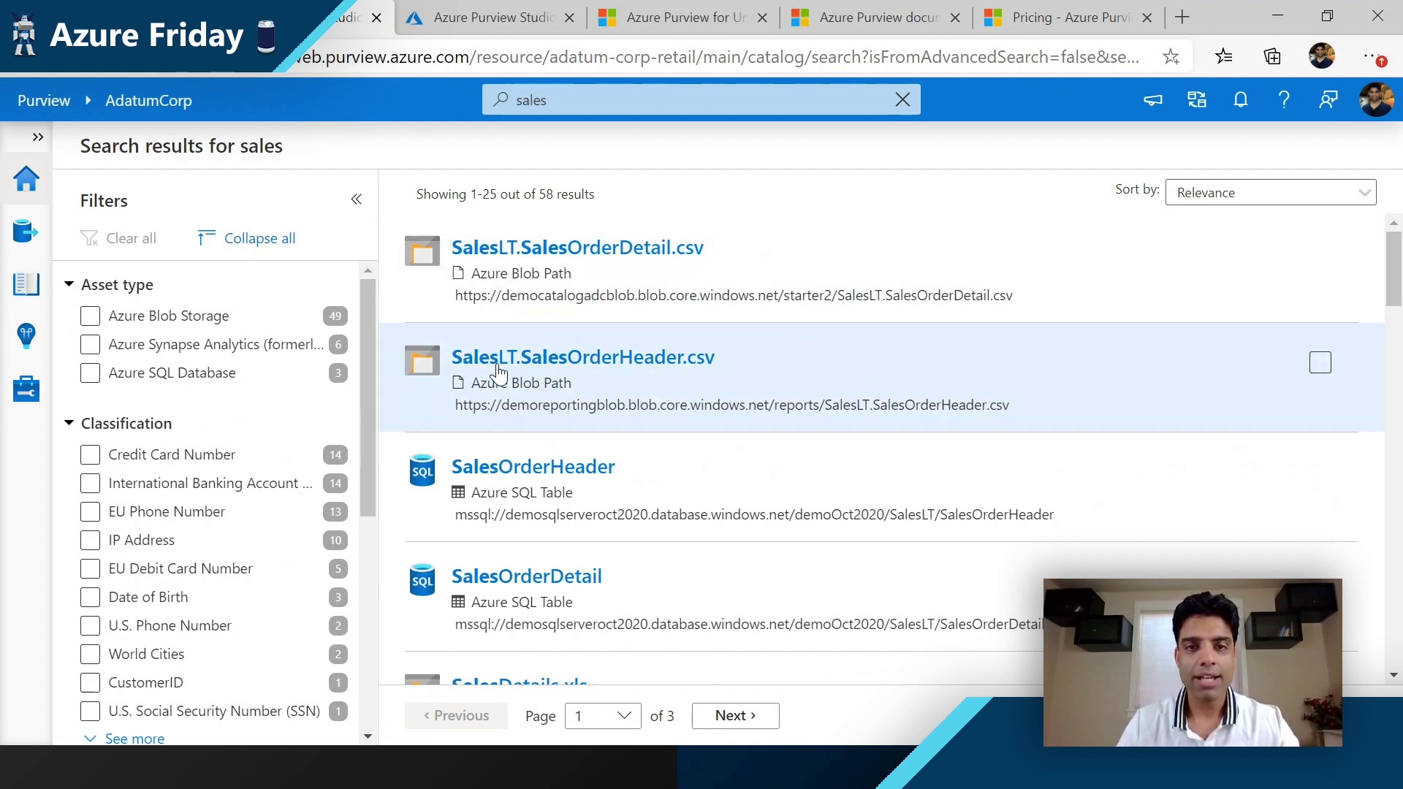
scroll(629, 503, down, 4)
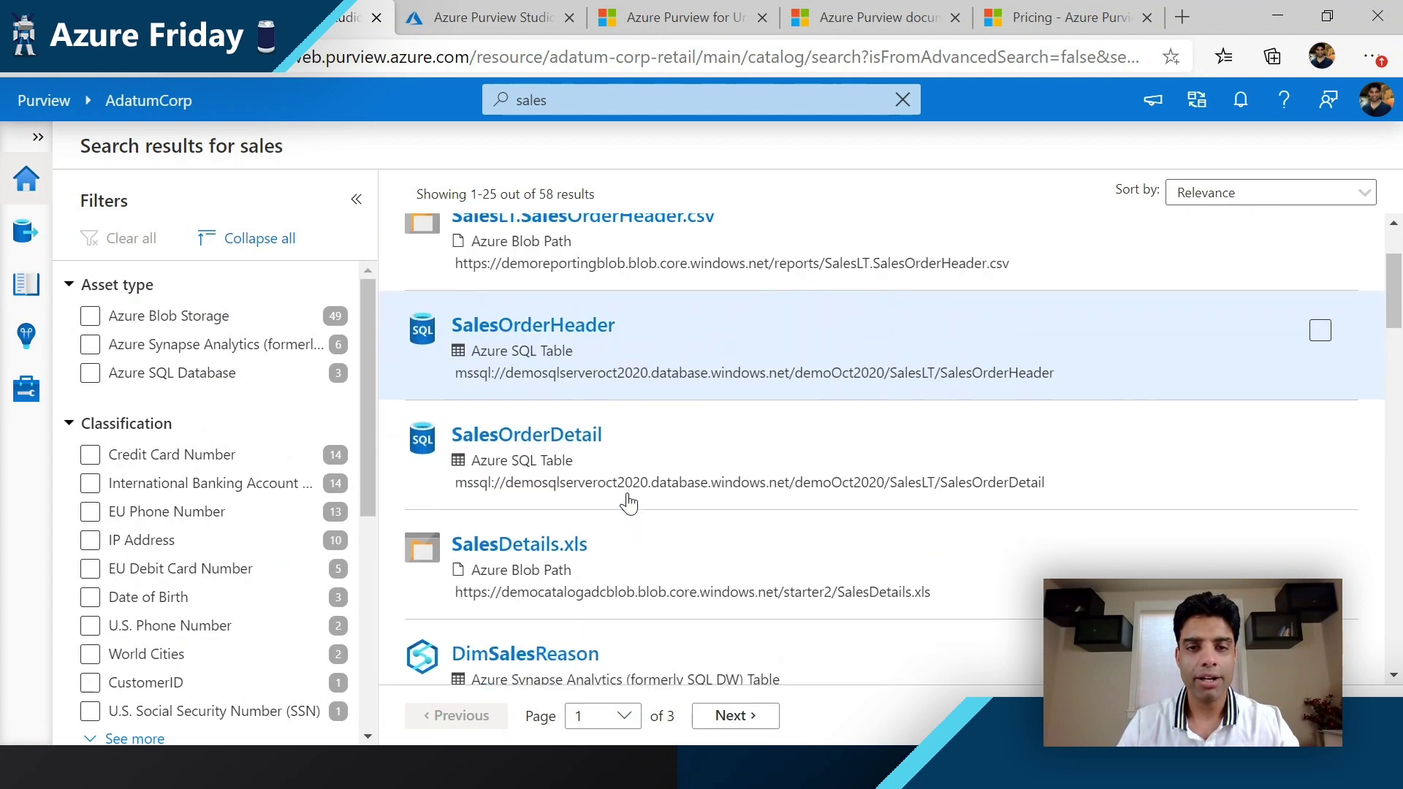
scroll(628, 502, up, 4)
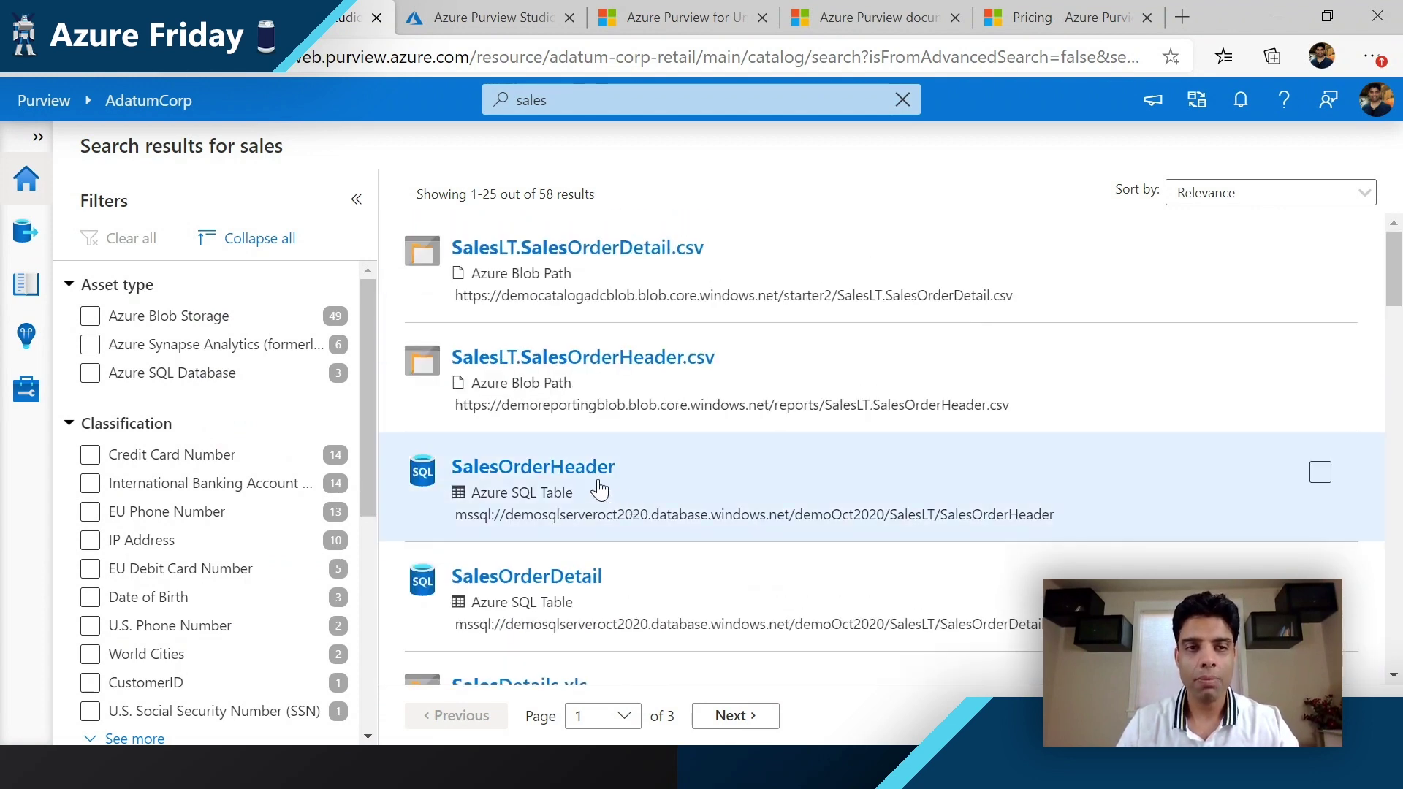
Step: Filter the search results by the Market Development and Sales glossary term, and open the SalesOrderHeader table
drag(366, 370, 358, 576)
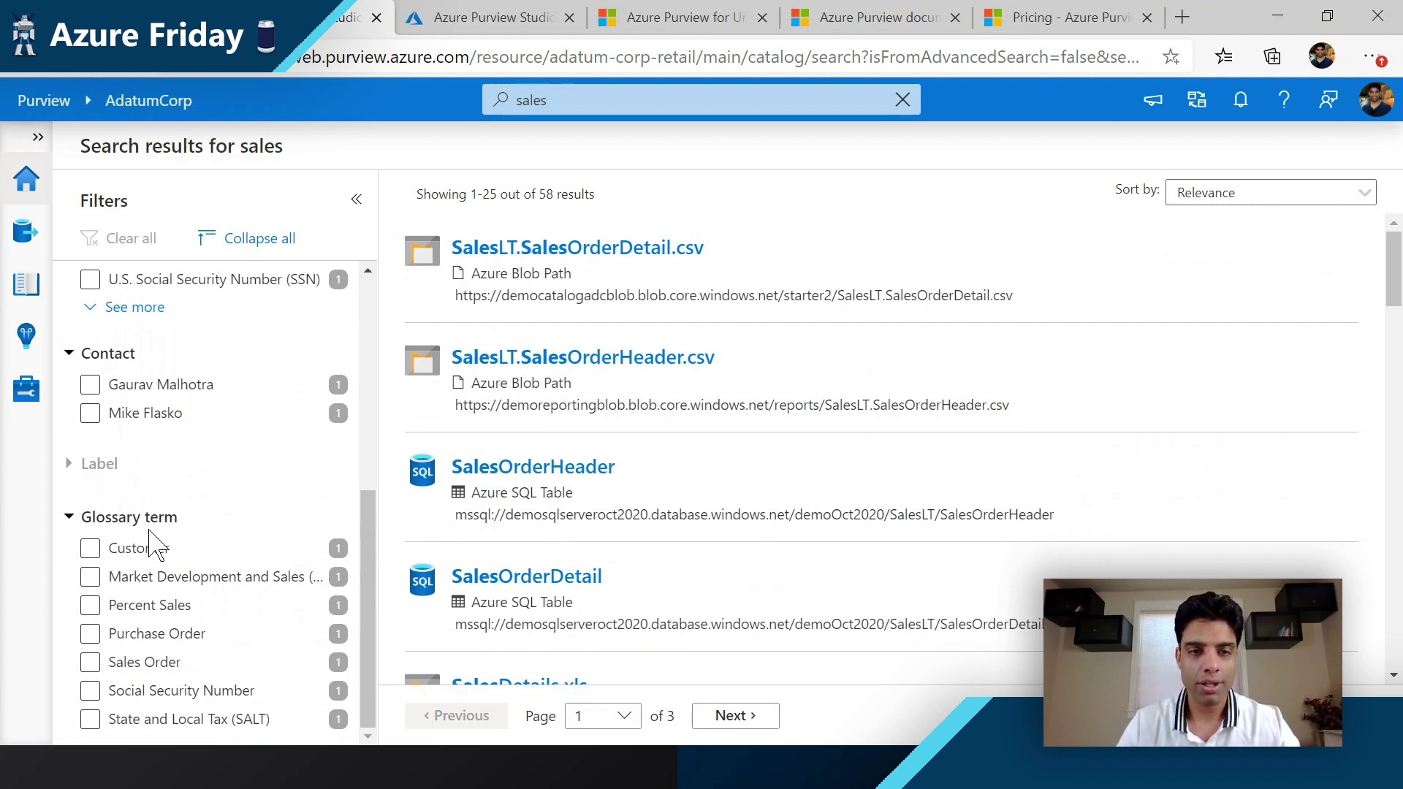
click(119, 577)
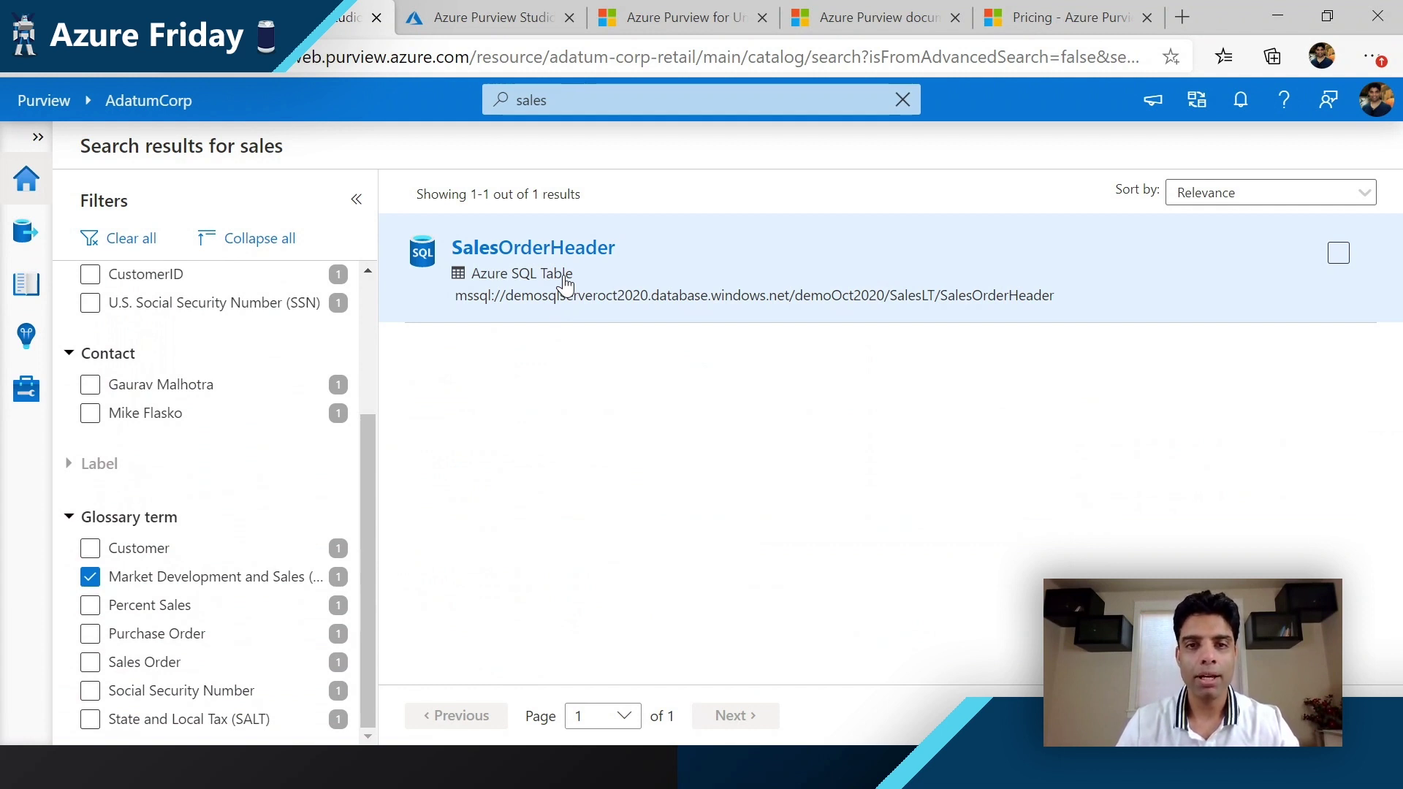
click(565, 282)
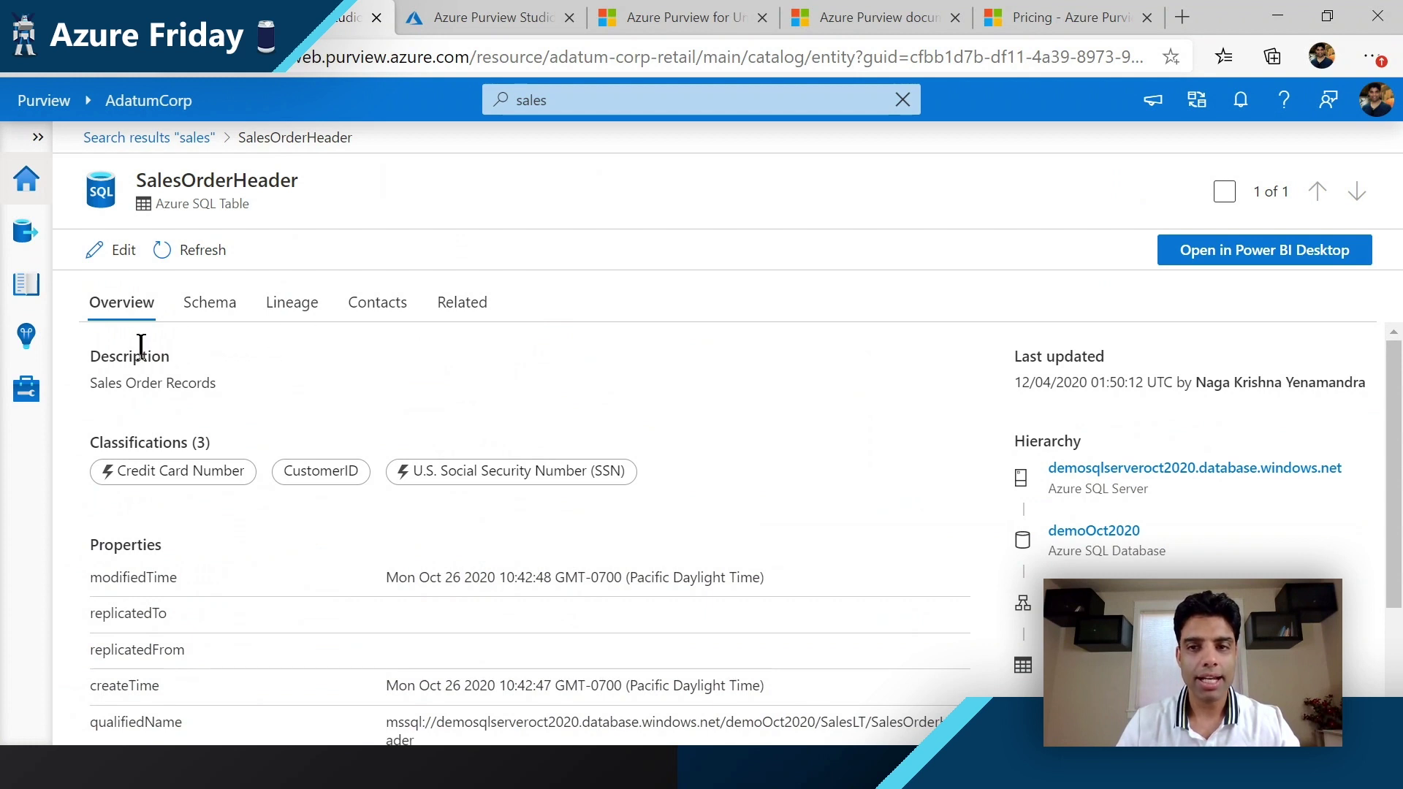
Step: Examine the SalesOrderHeader table's properties, hierarchy and glossary terms in its overview, and open its schema
scroll(573, 620, down, 3)
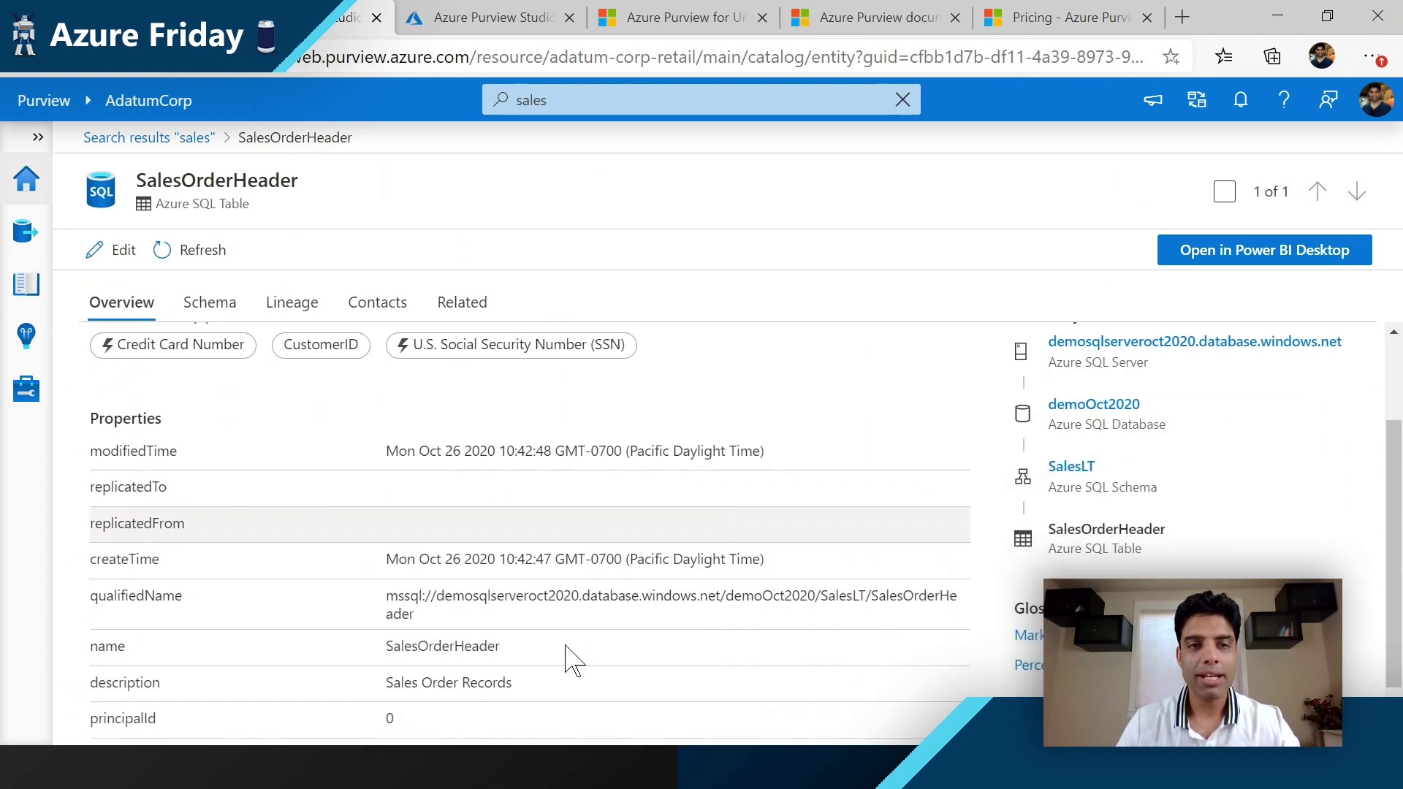
scroll(574, 661, down, 1)
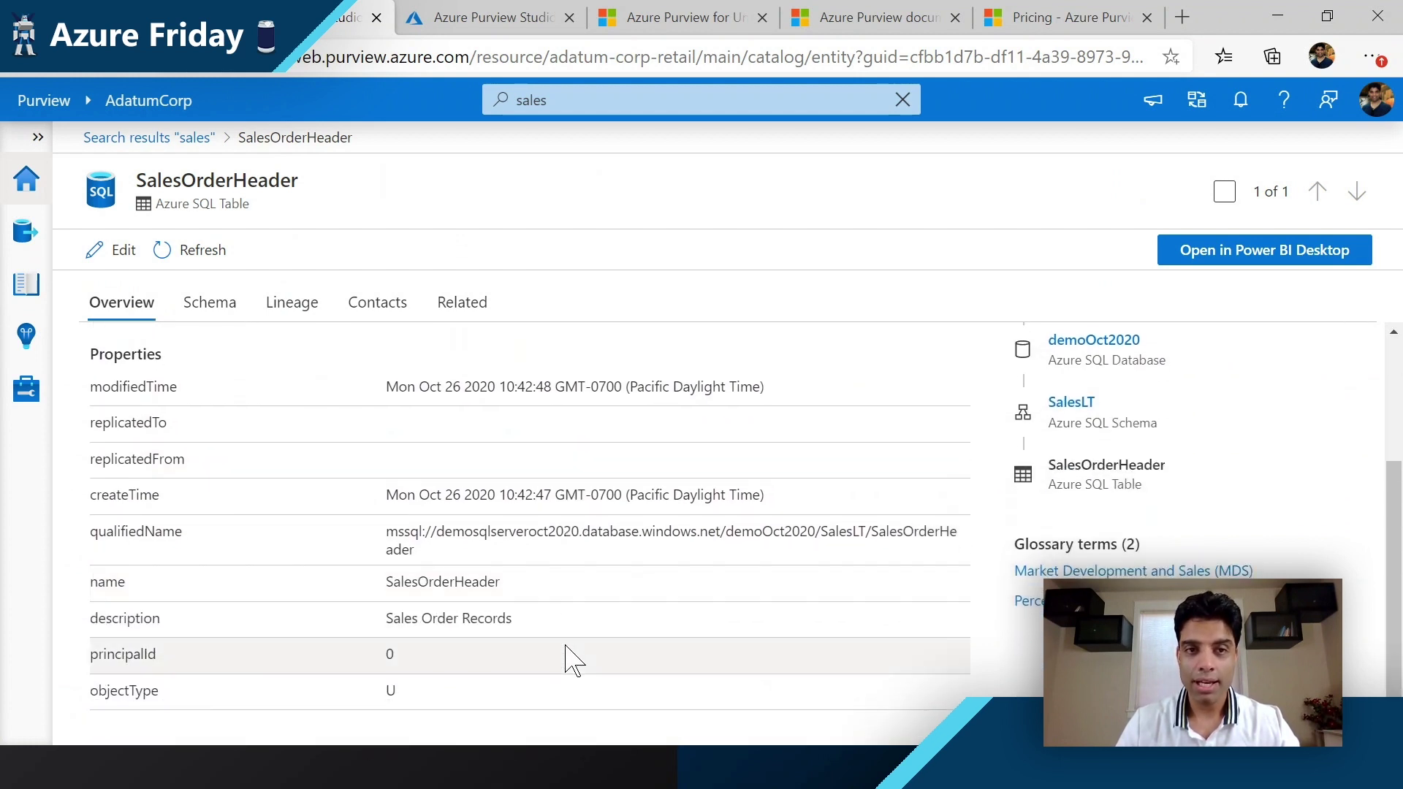
scroll(832, 617, up, 1)
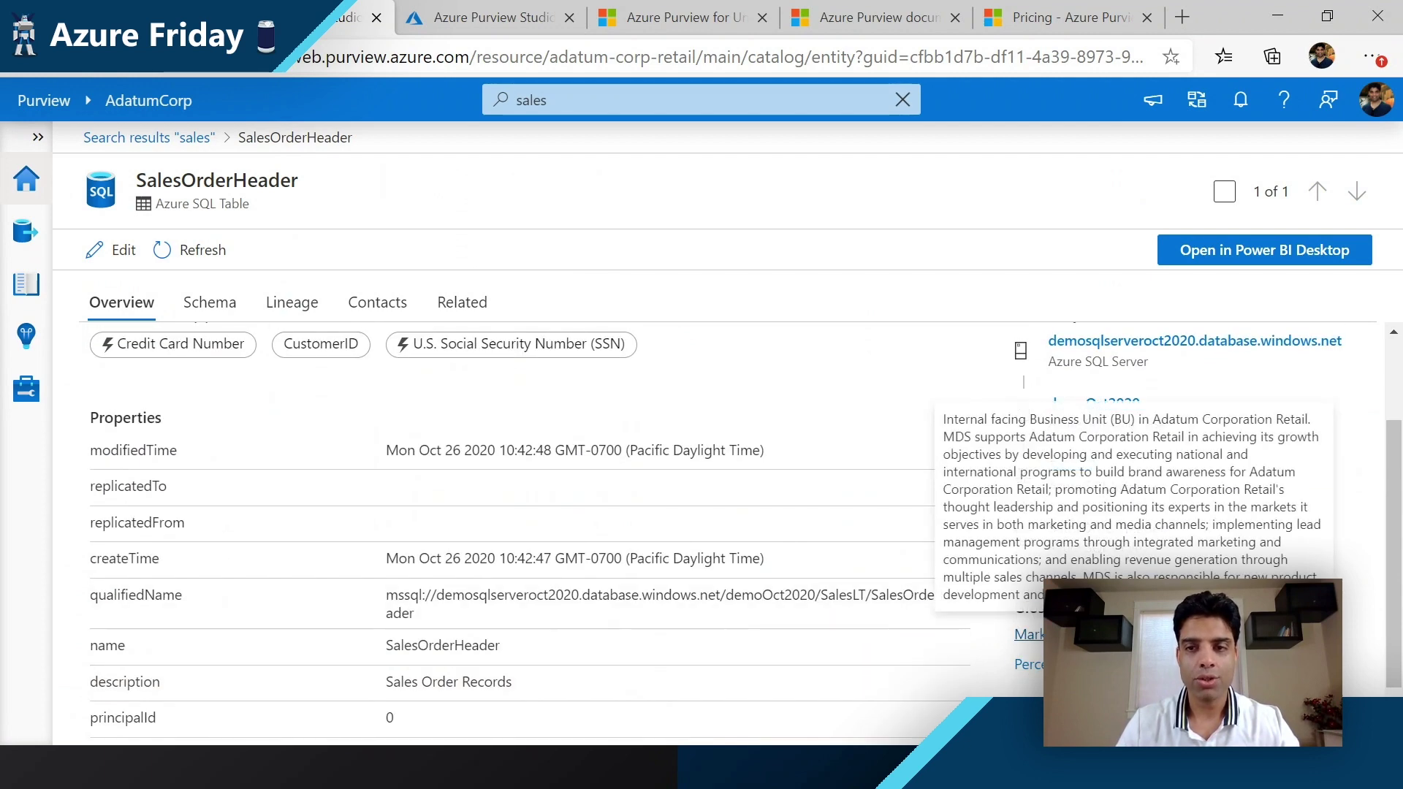
scroll(1095, 474, up, 2)
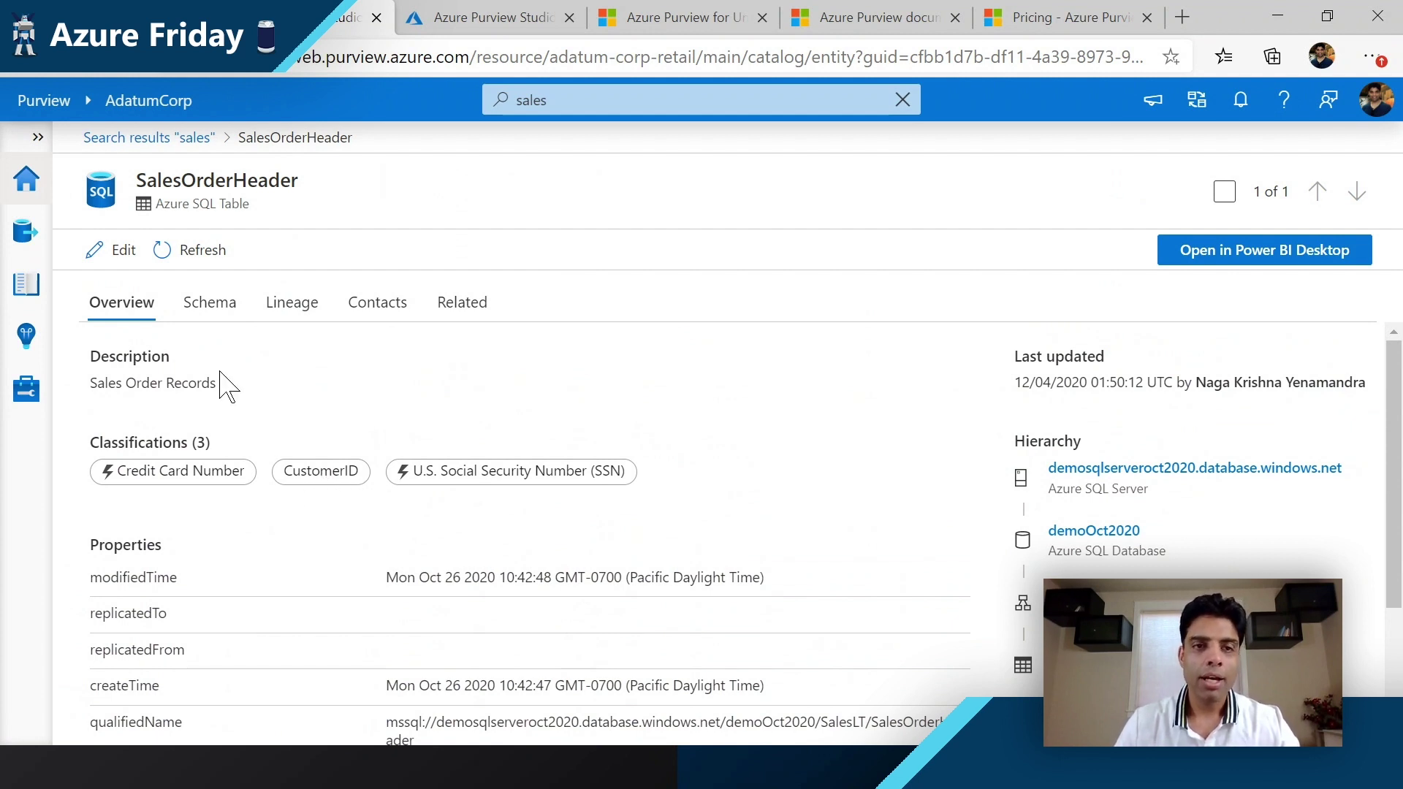
click(217, 305)
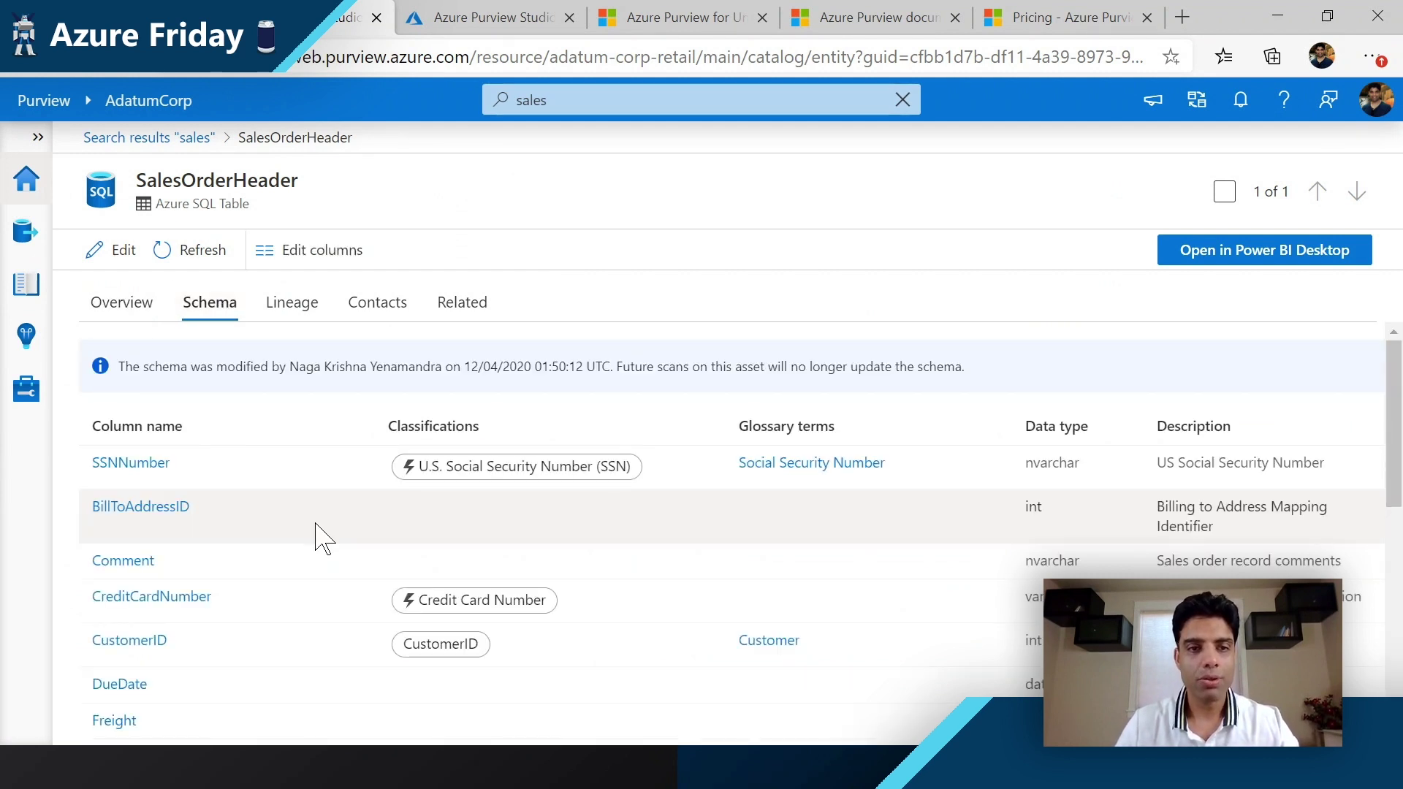
Step: Look through the SalesOrderHeader schema's columns with their classifications, glossary terms, data types and descriptions
scroll(318, 537, down, 3)
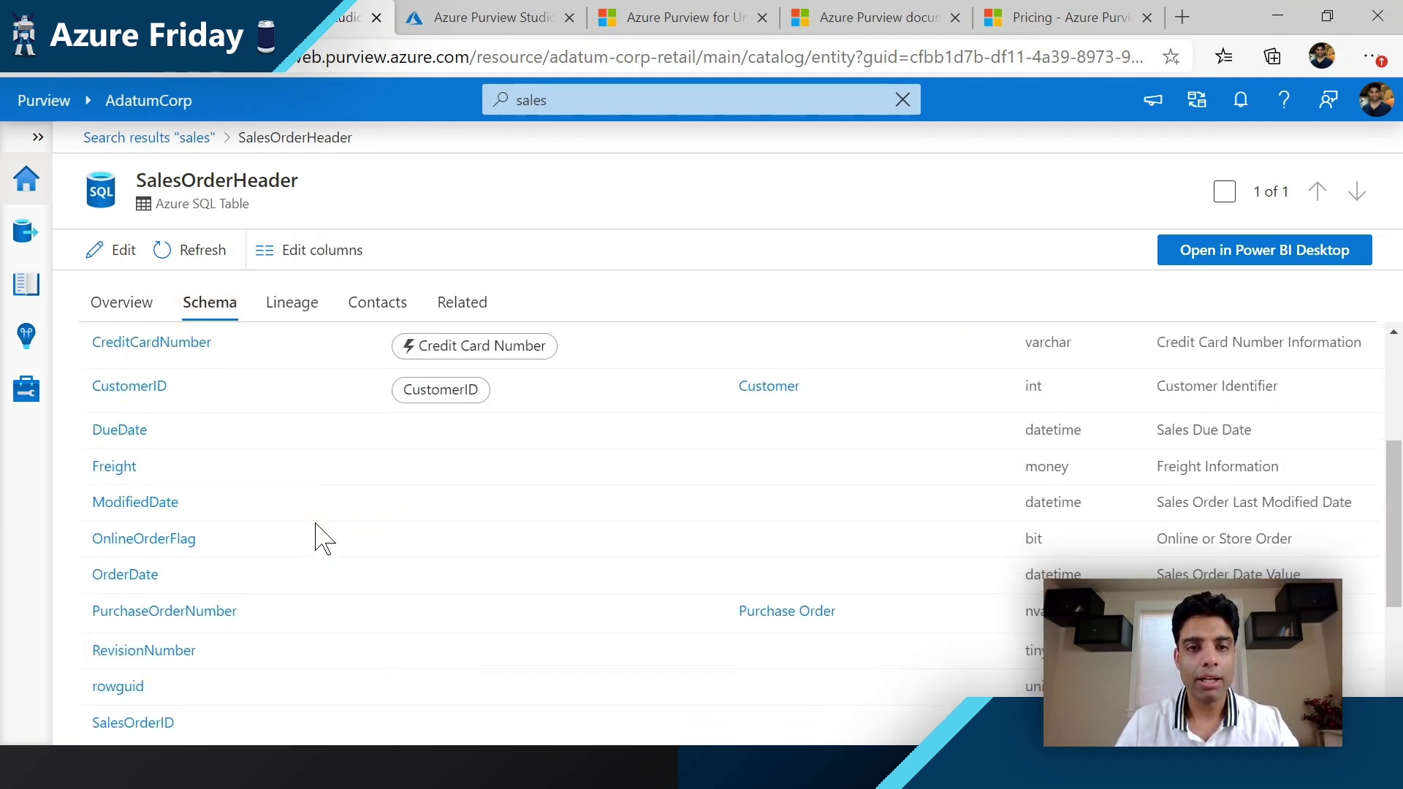
scroll(318, 537, up, 3)
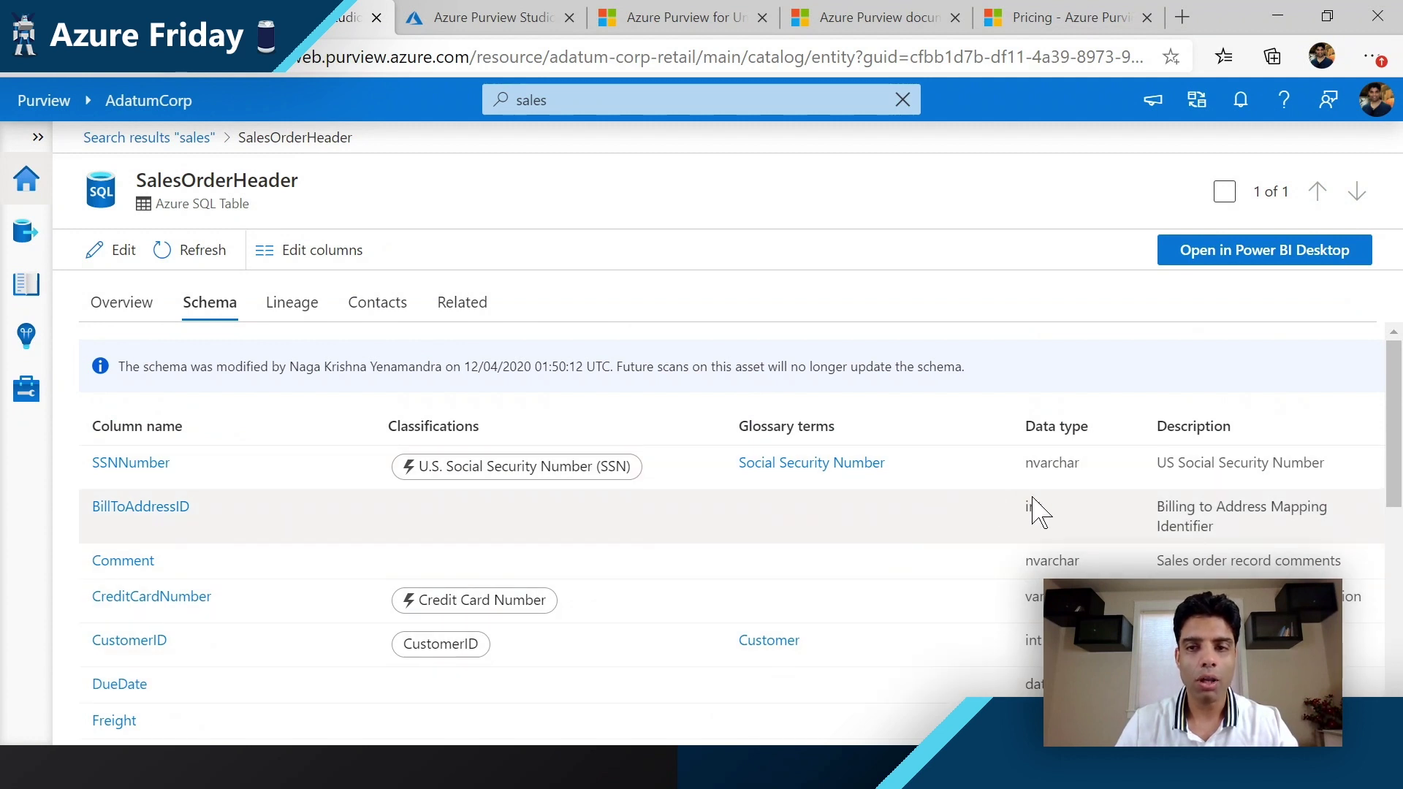
scroll(1090, 511, down, 2)
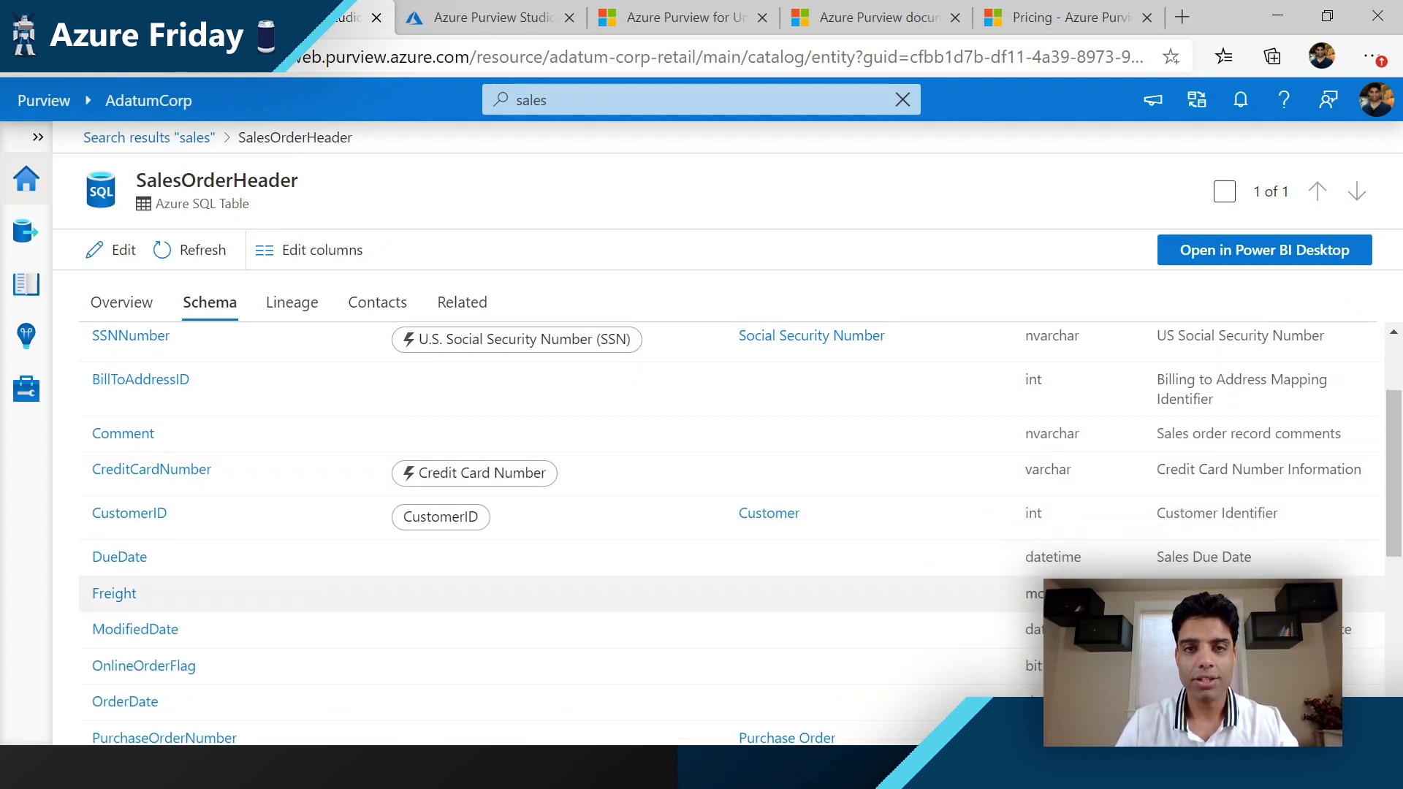
scroll(731, 533, up, 2)
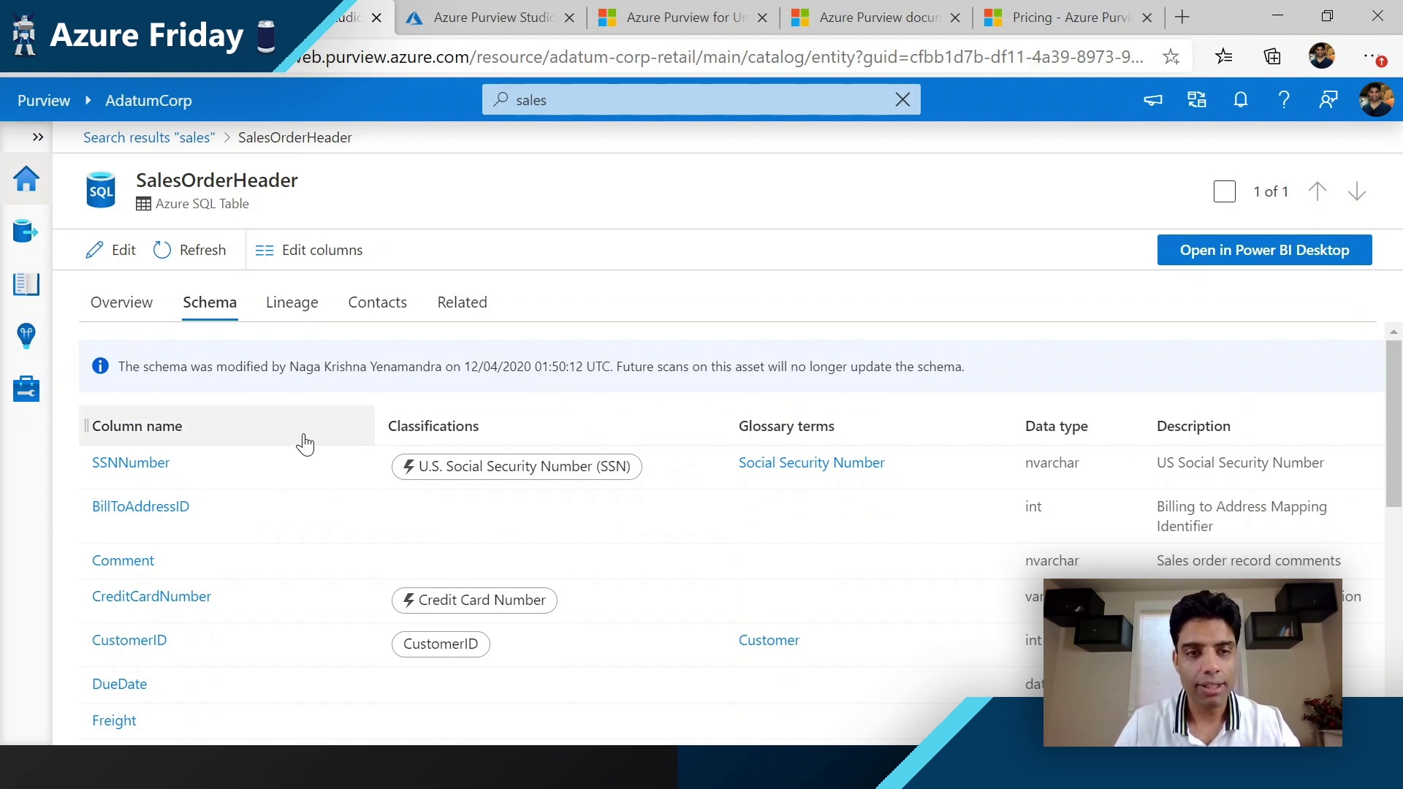
Step: Open the SalesOrderHeader schema for editing, view the classification options for the SSNNumber column, and cancel the edit
click(123, 253)
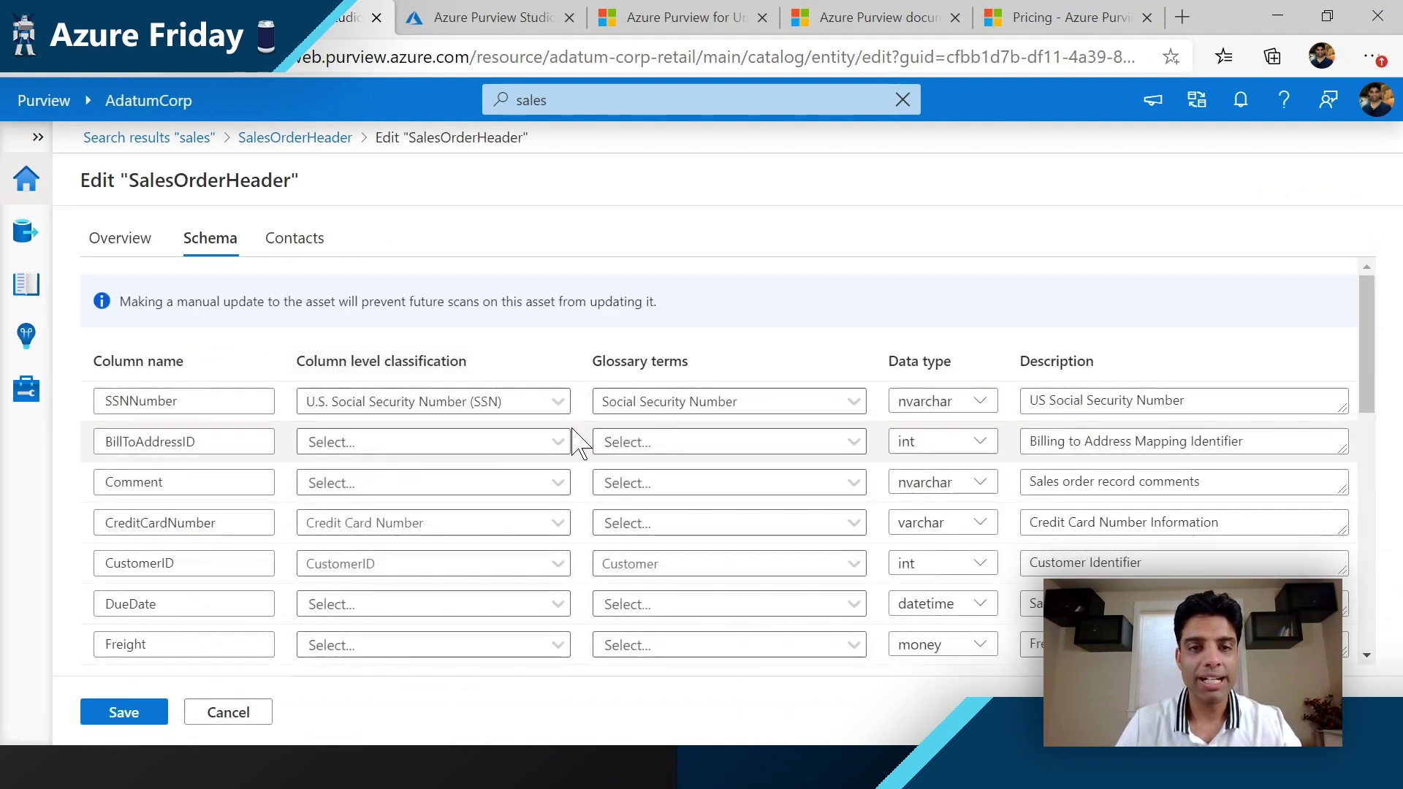
click(529, 446)
click(531, 401)
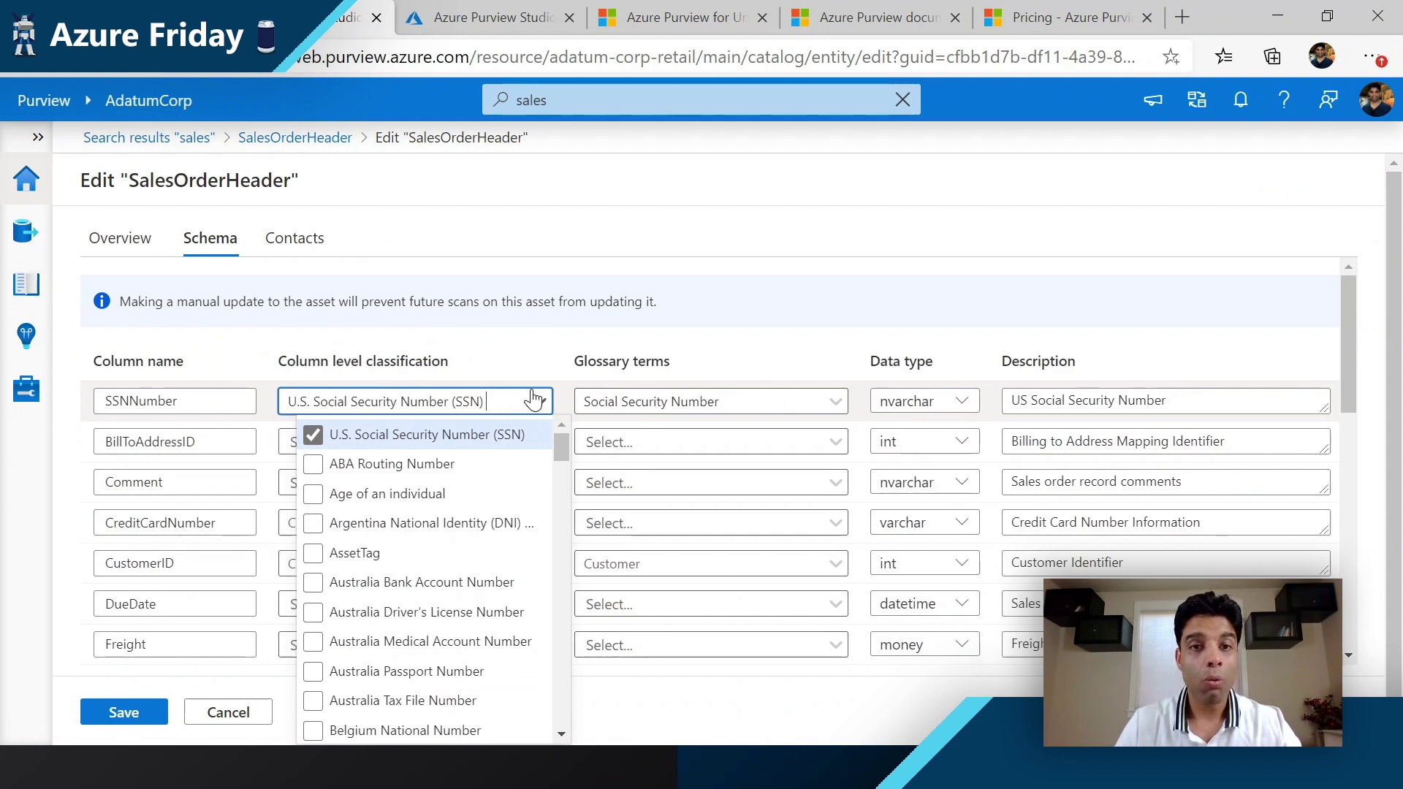
click(699, 310)
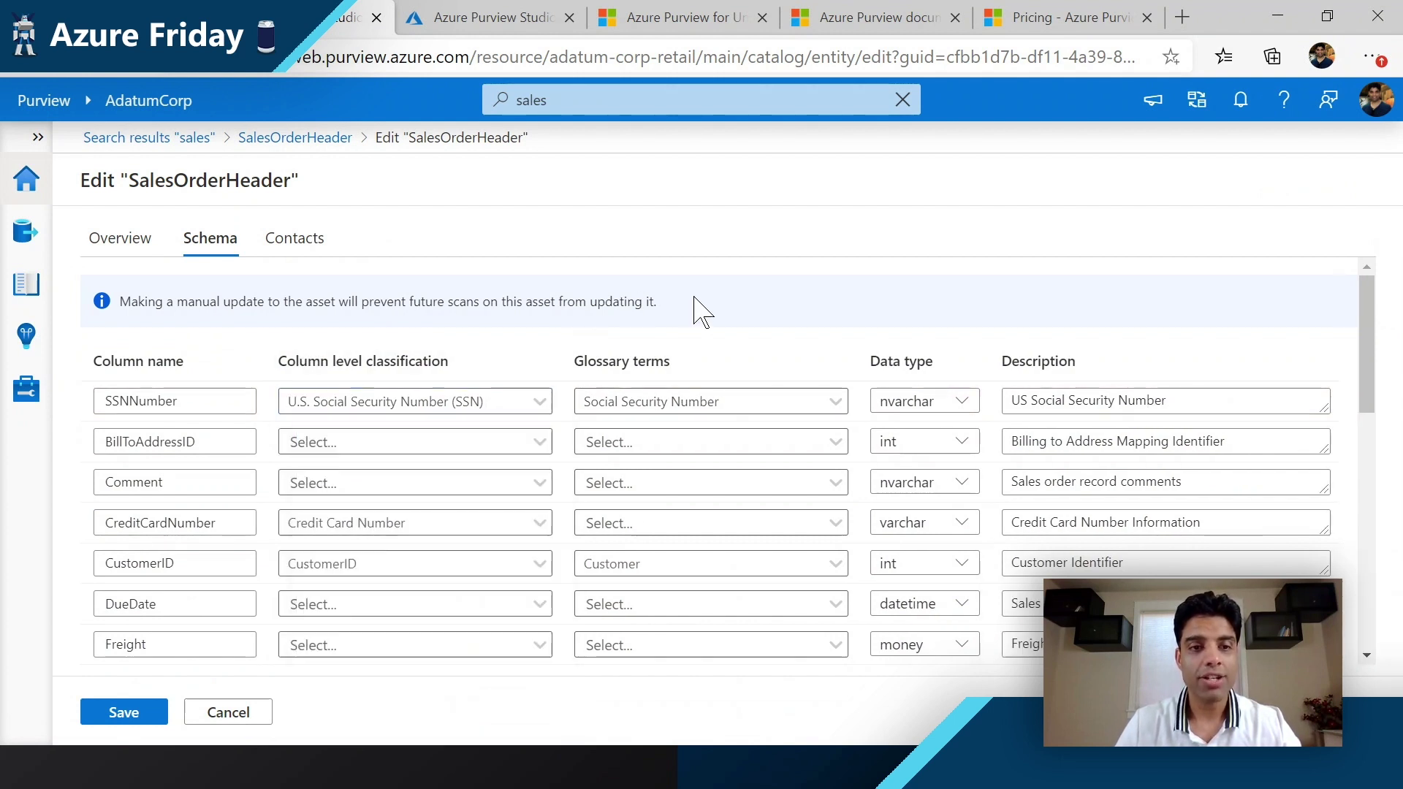
click(252, 712)
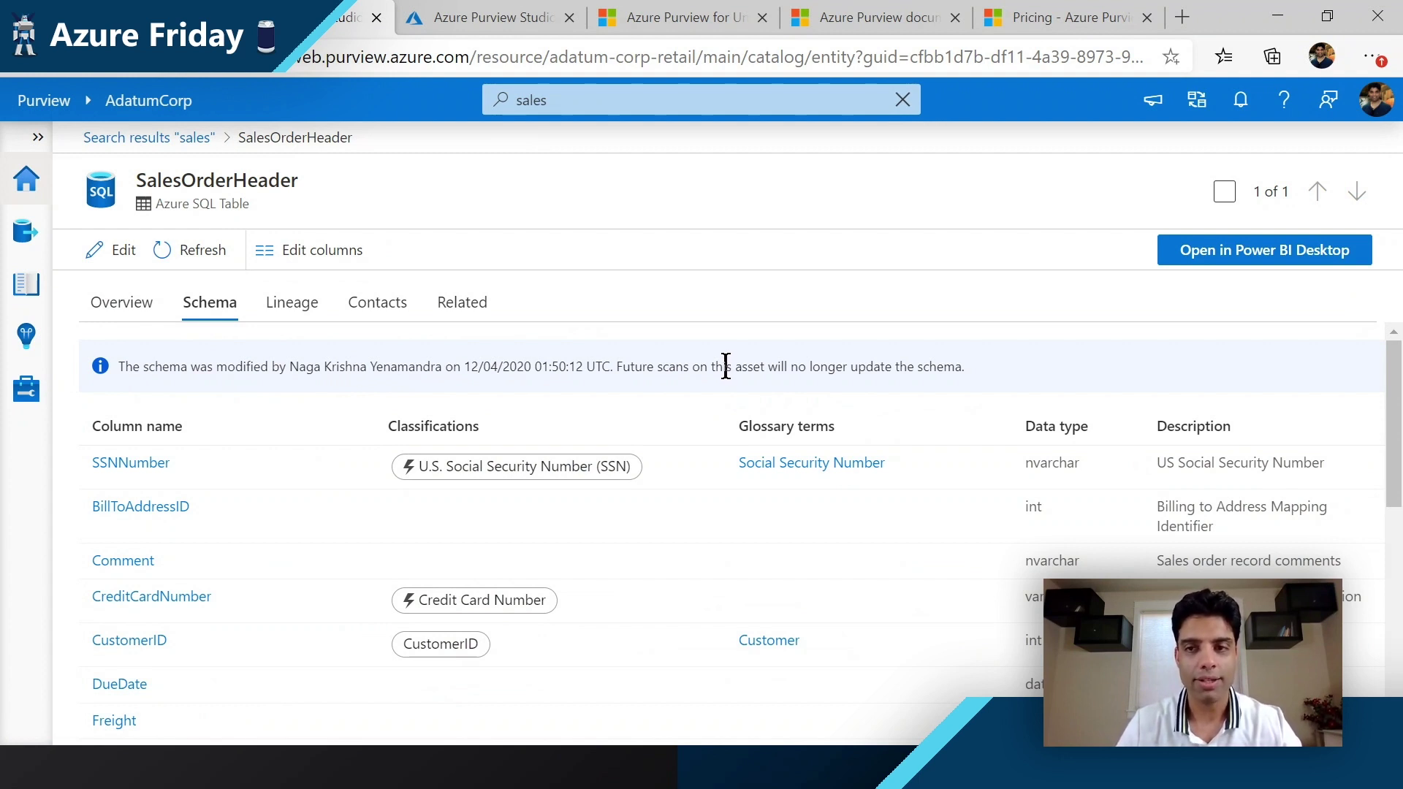
Step: Open the SalesOrderHeader lineage and examine the OrdersToSQLDW and CopyOrders activities and their TotalDueAmount and SalesOrderDetail outputs
click(285, 305)
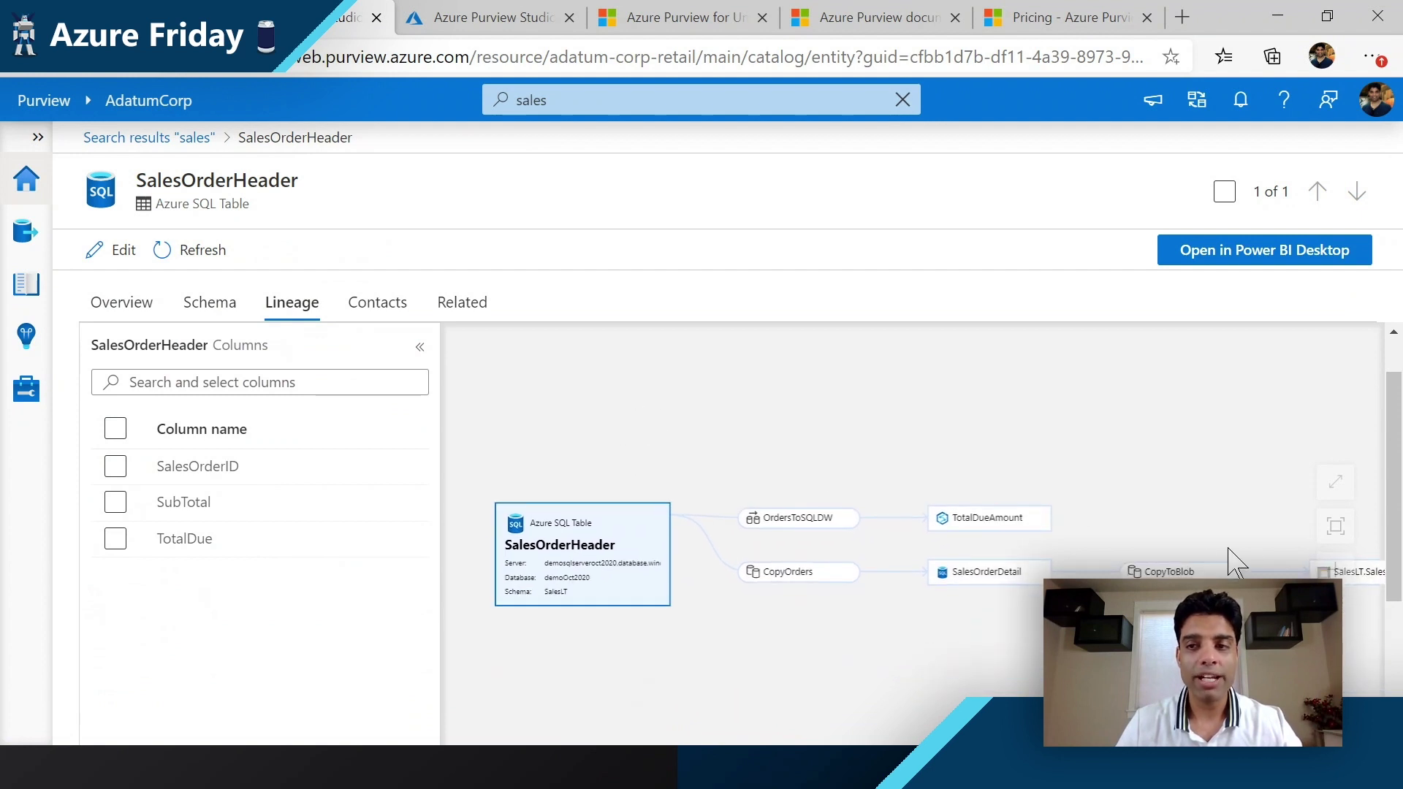
click(1335, 571)
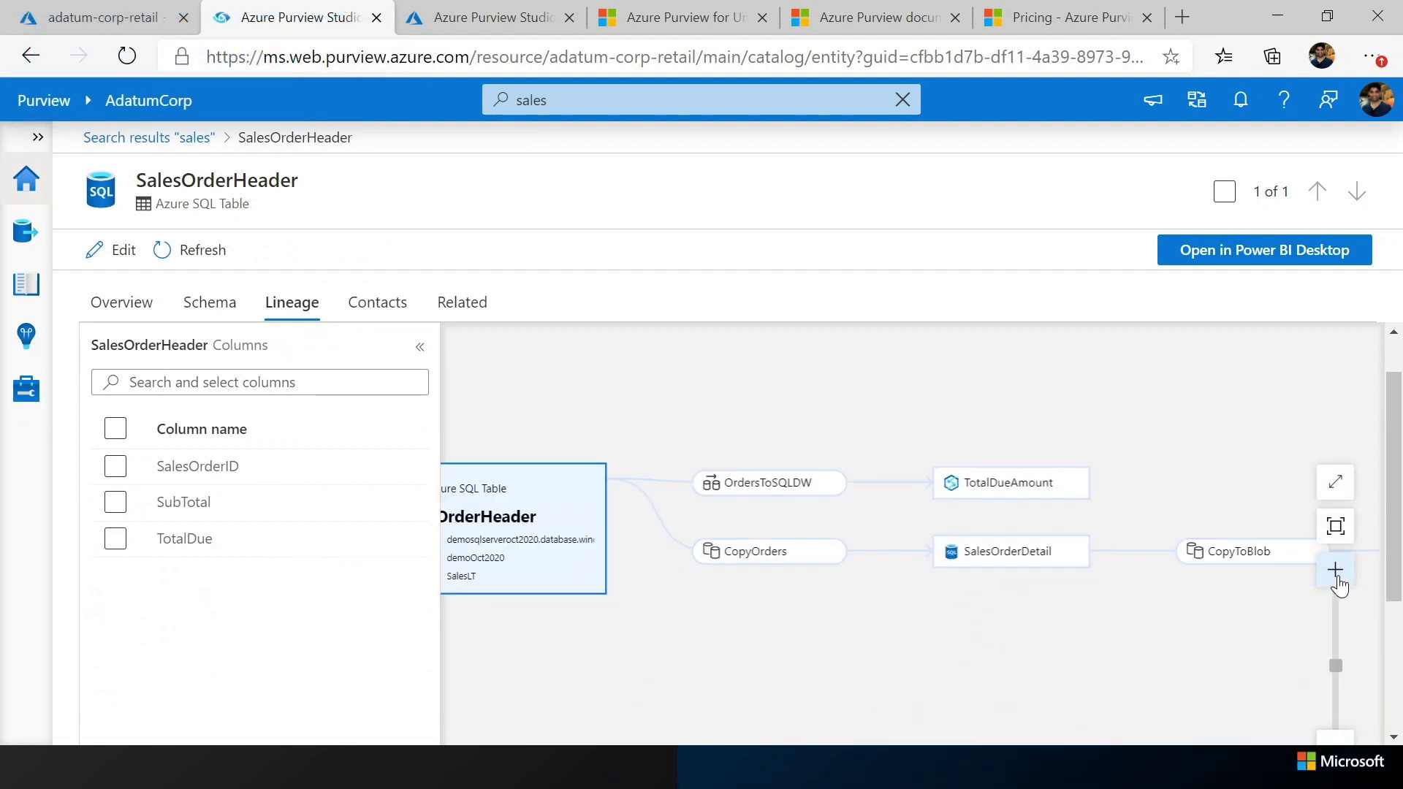
click(1337, 574)
drag(667, 636, 914, 642)
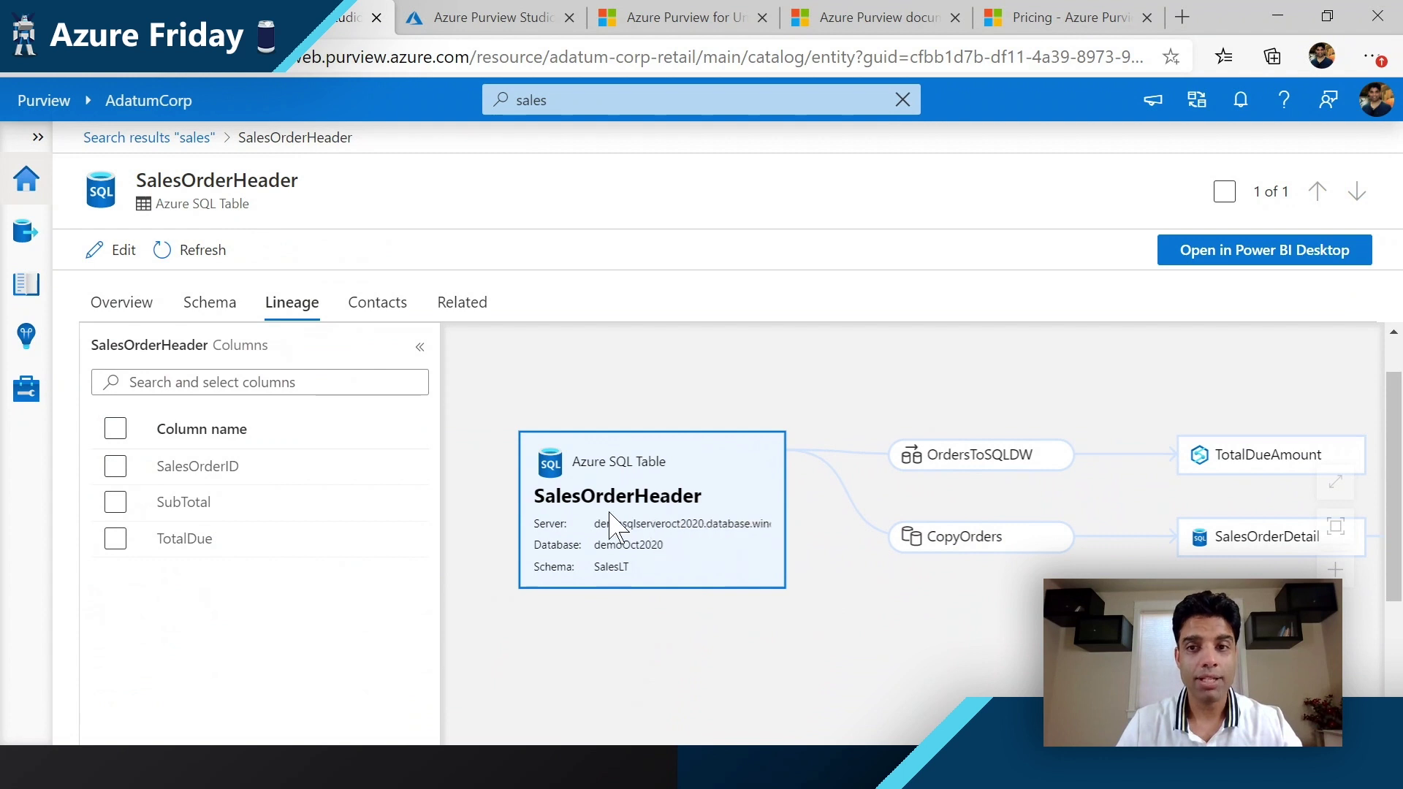
drag(953, 496, 867, 482)
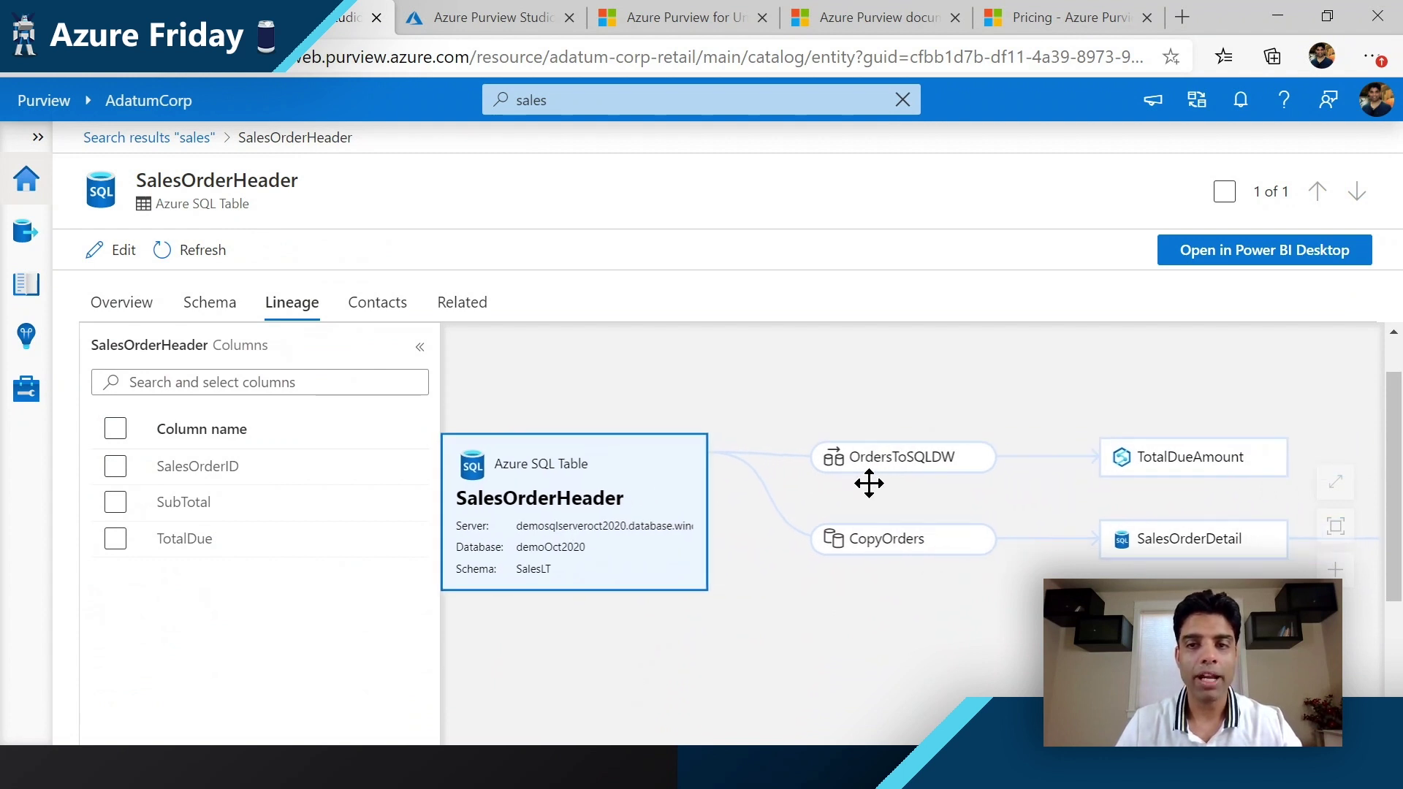
mouse_move(886, 471)
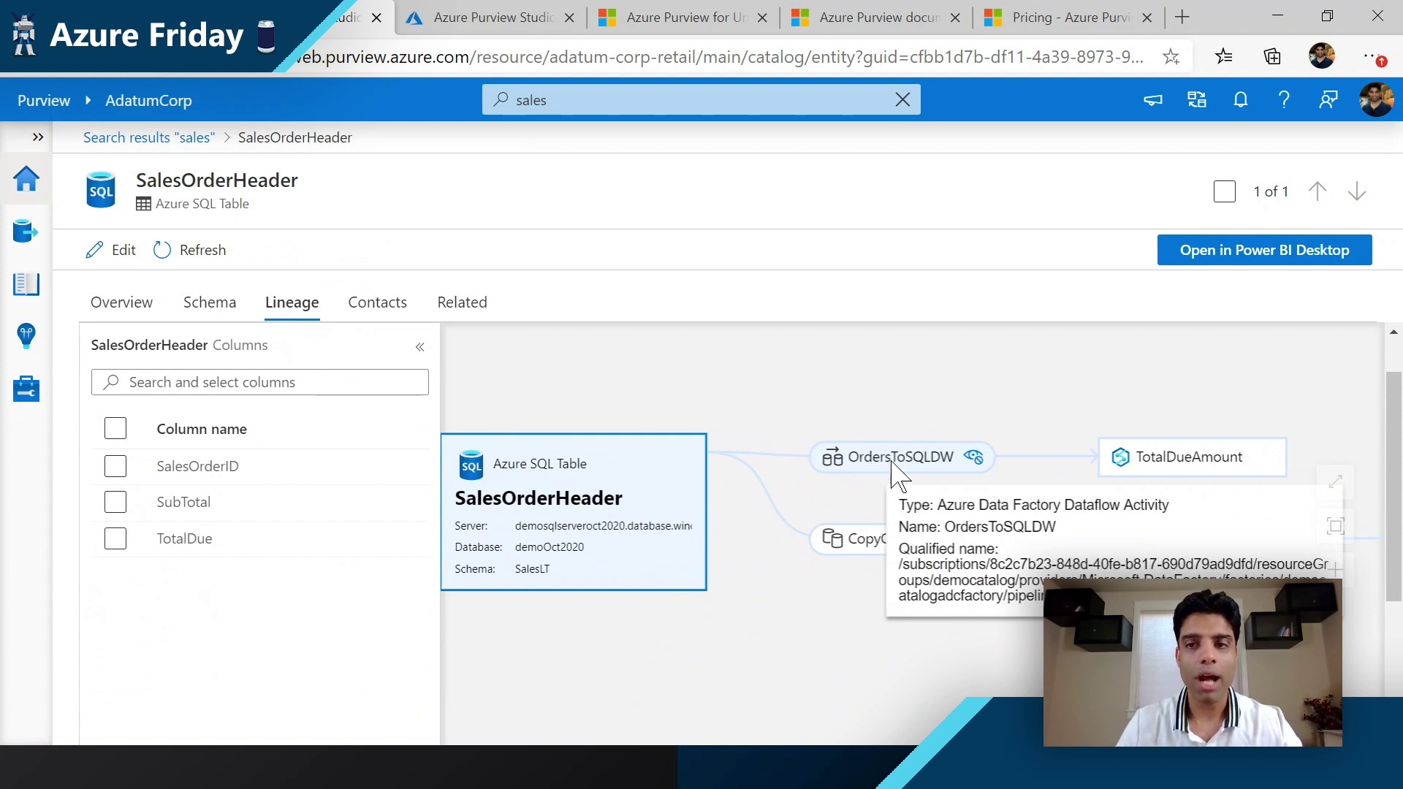
mouse_move(1176, 471)
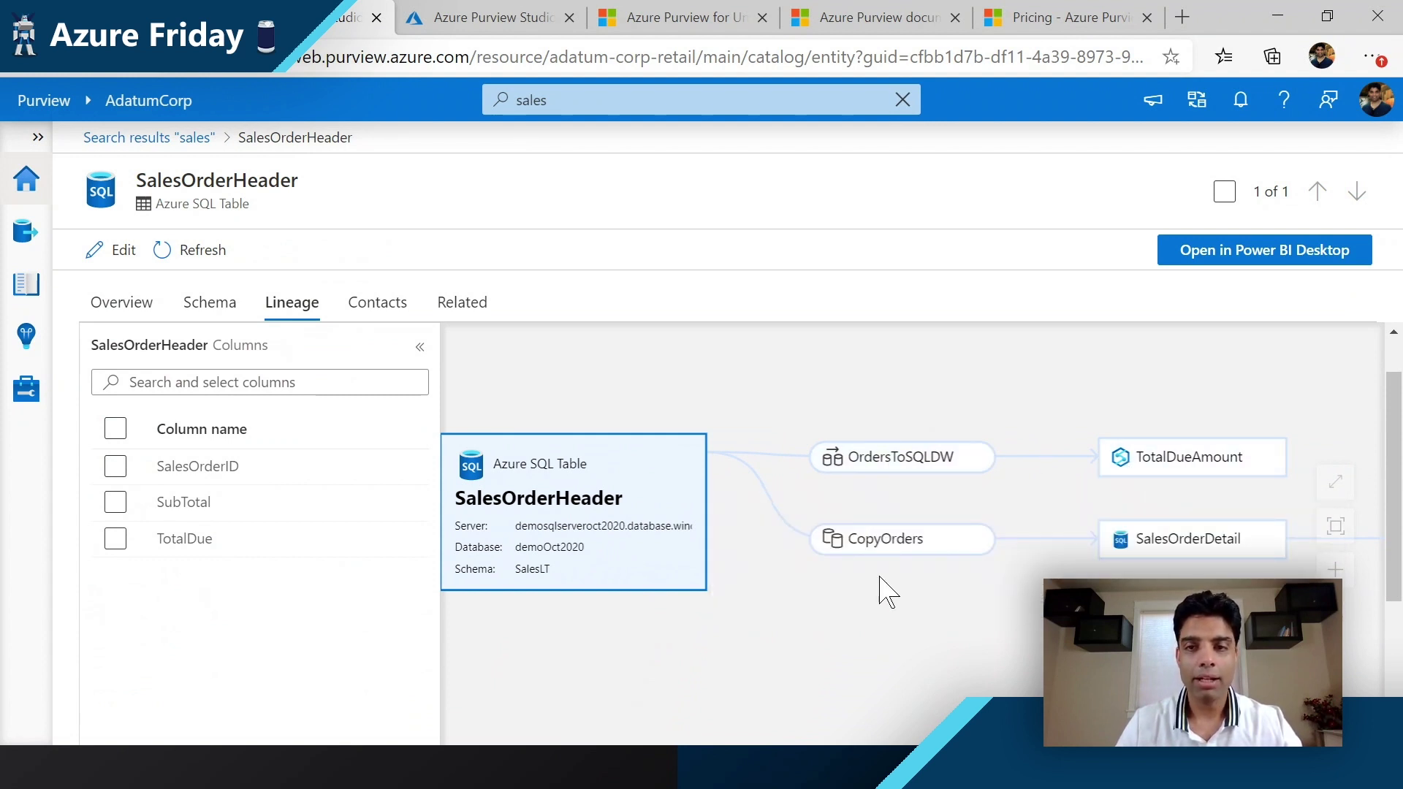
mouse_move(893, 552)
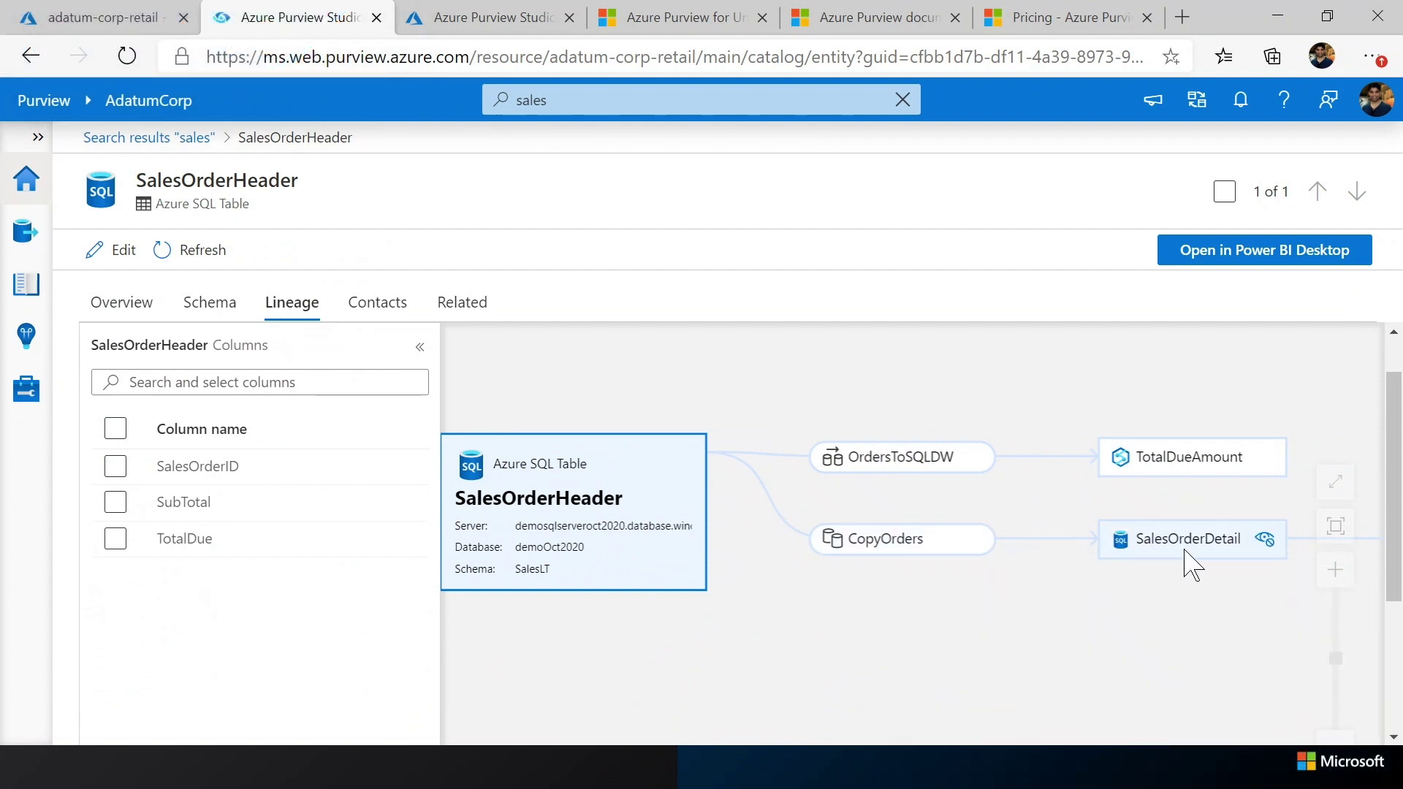
mouse_move(1185, 561)
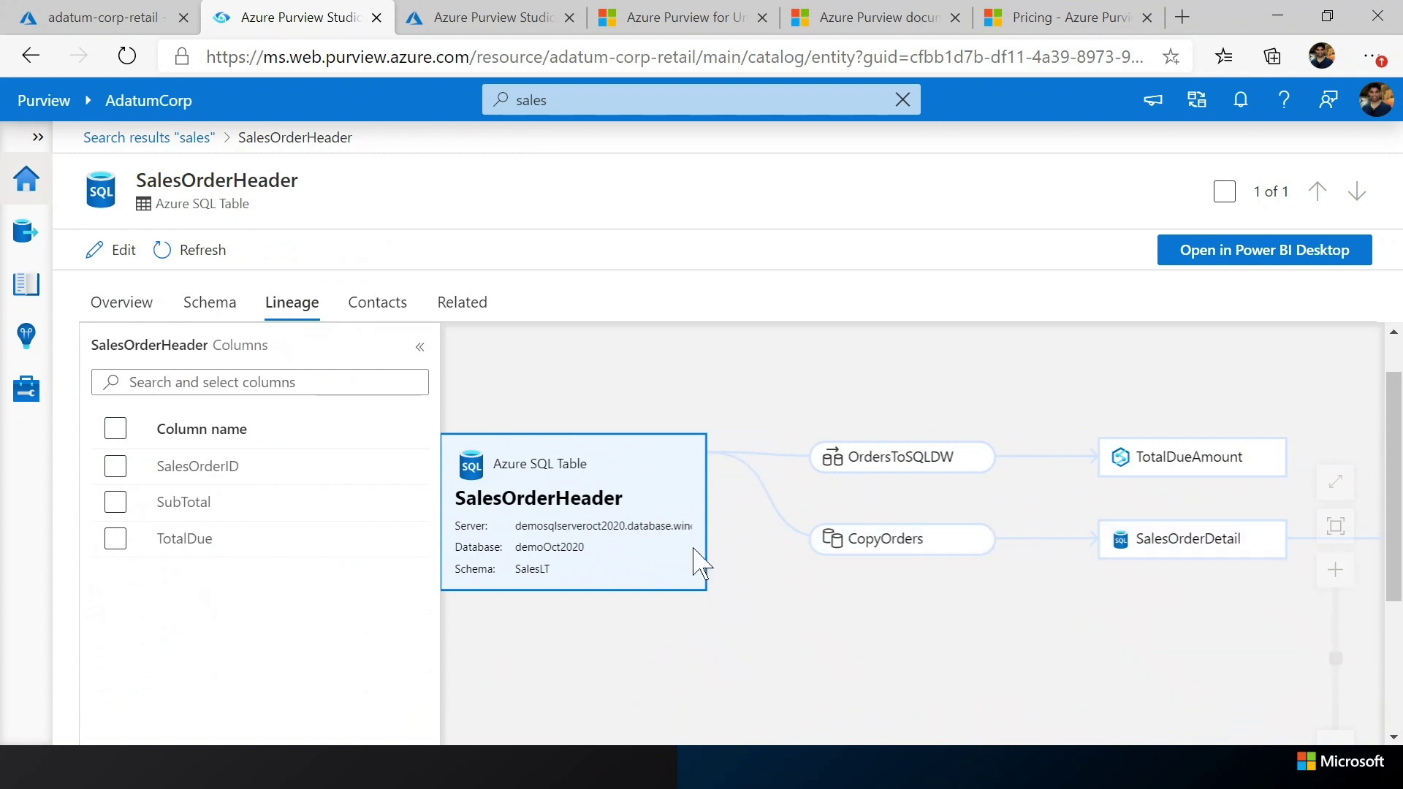
Step: Trace the SalesOrderID column through the lineage graph, and clear the column selection to show the full lineage again
drag(704, 638, 752, 620)
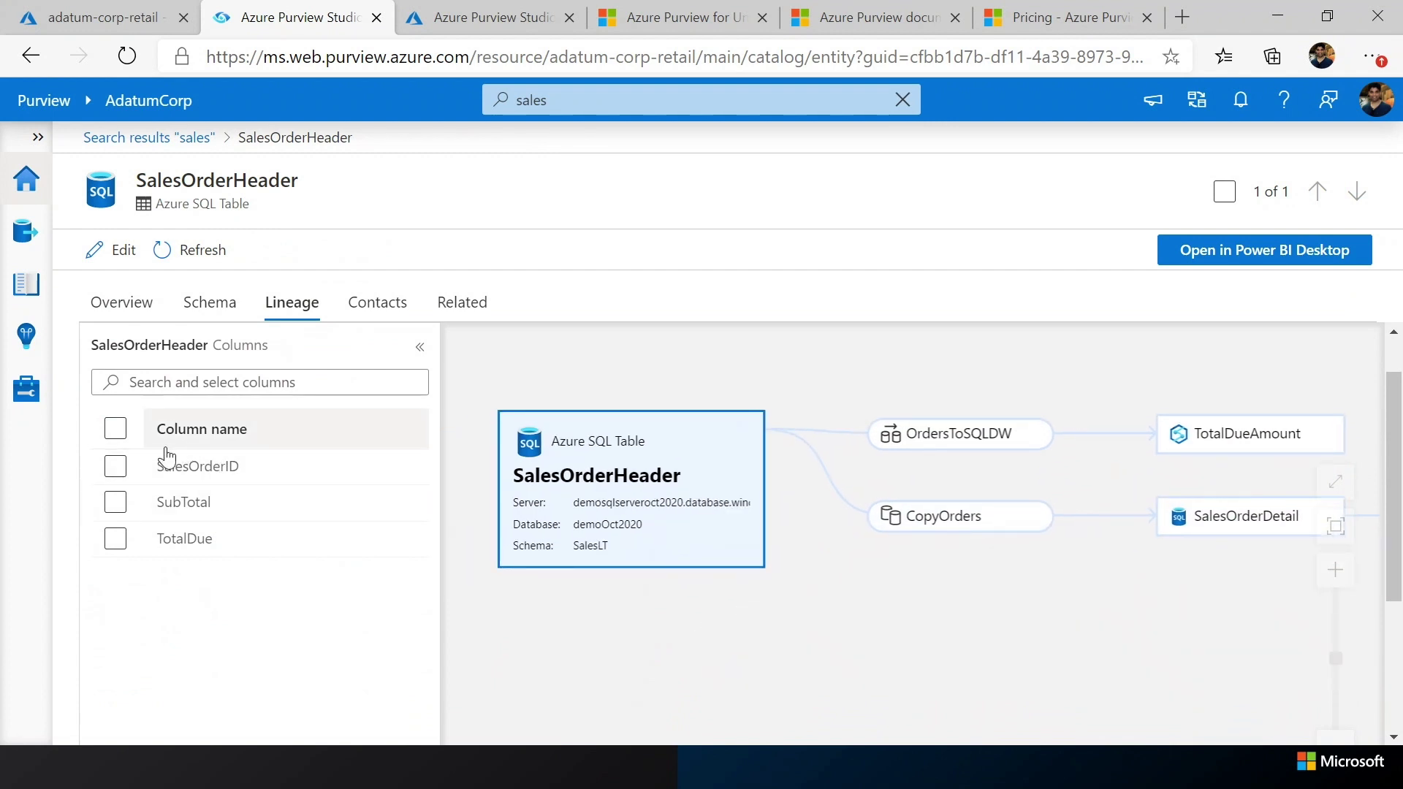
click(115, 468)
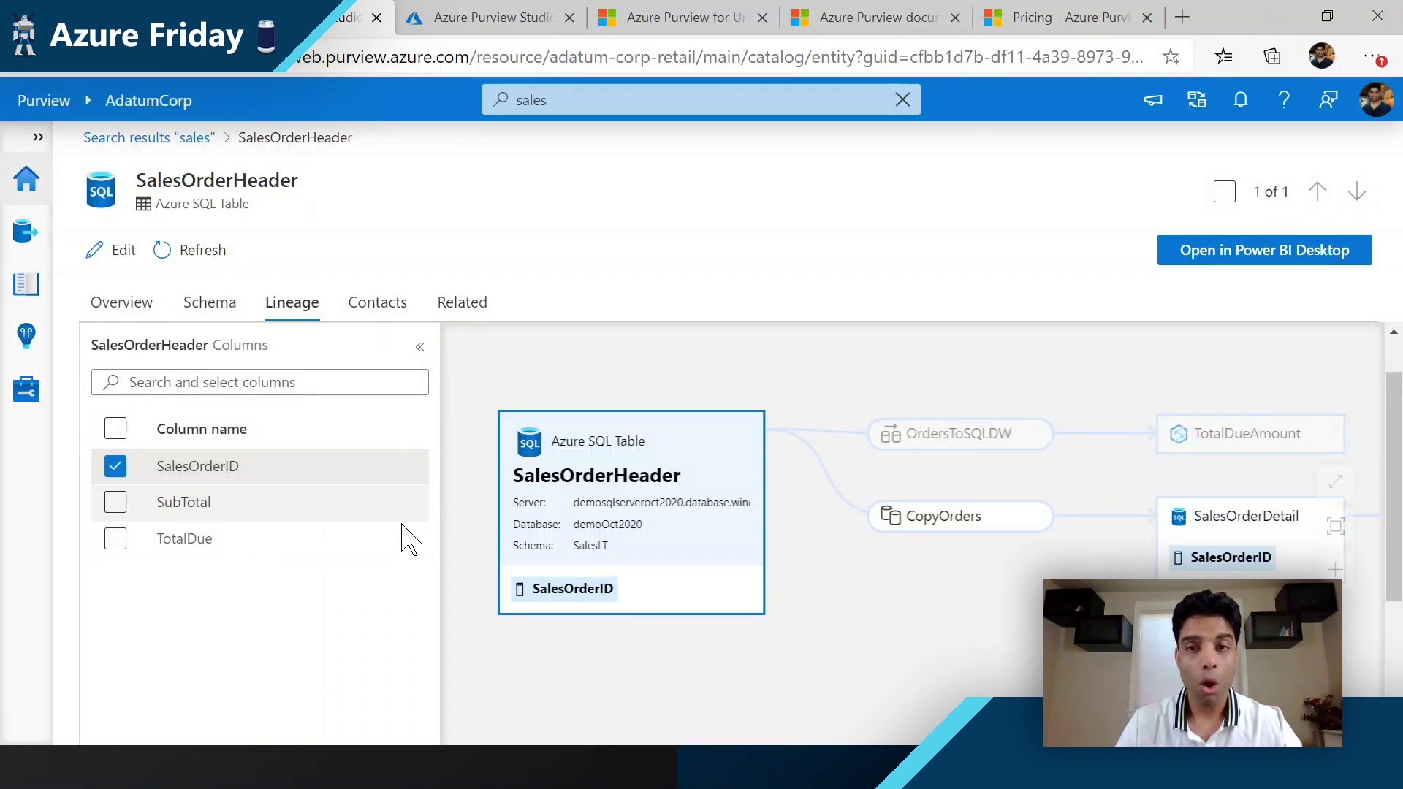
click(116, 467)
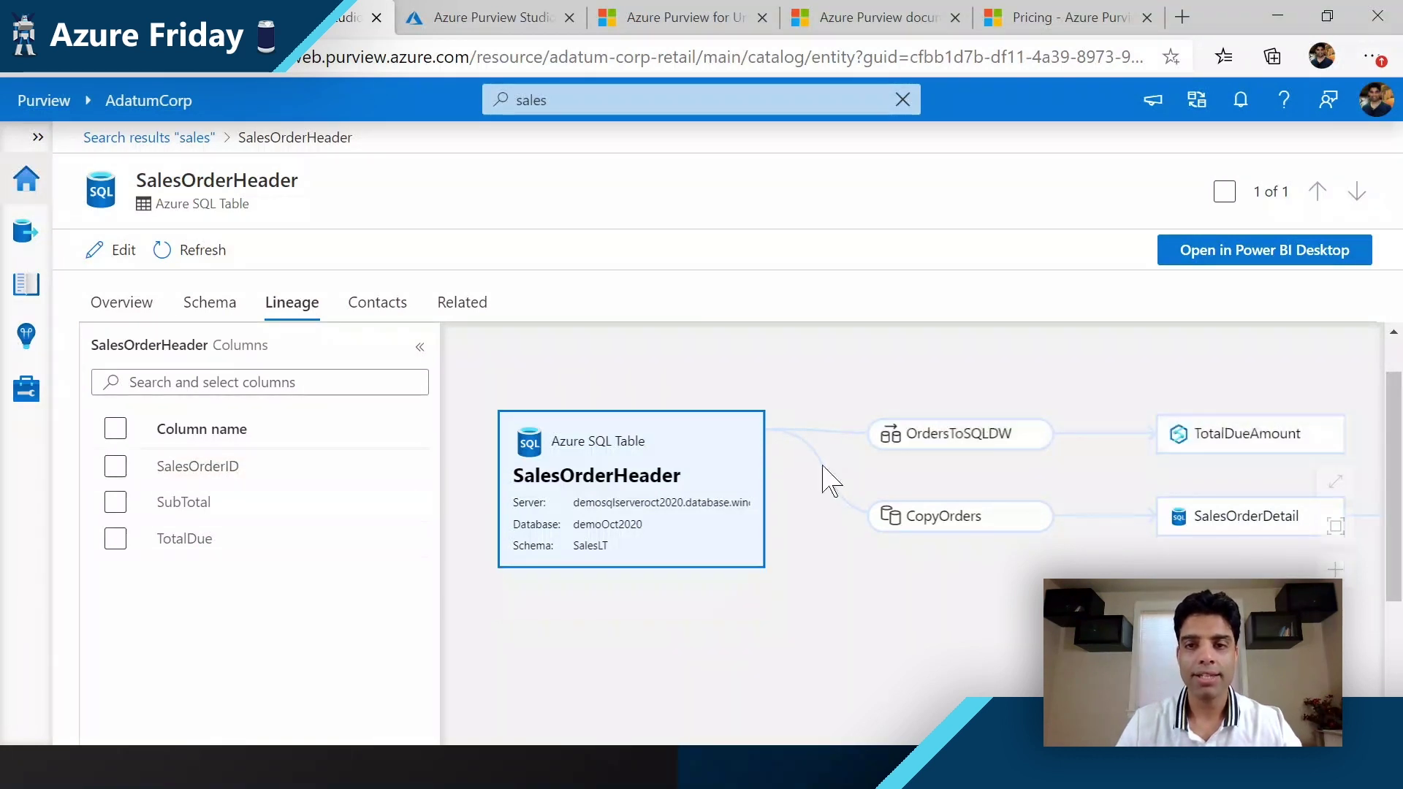
mouse_move(959, 449)
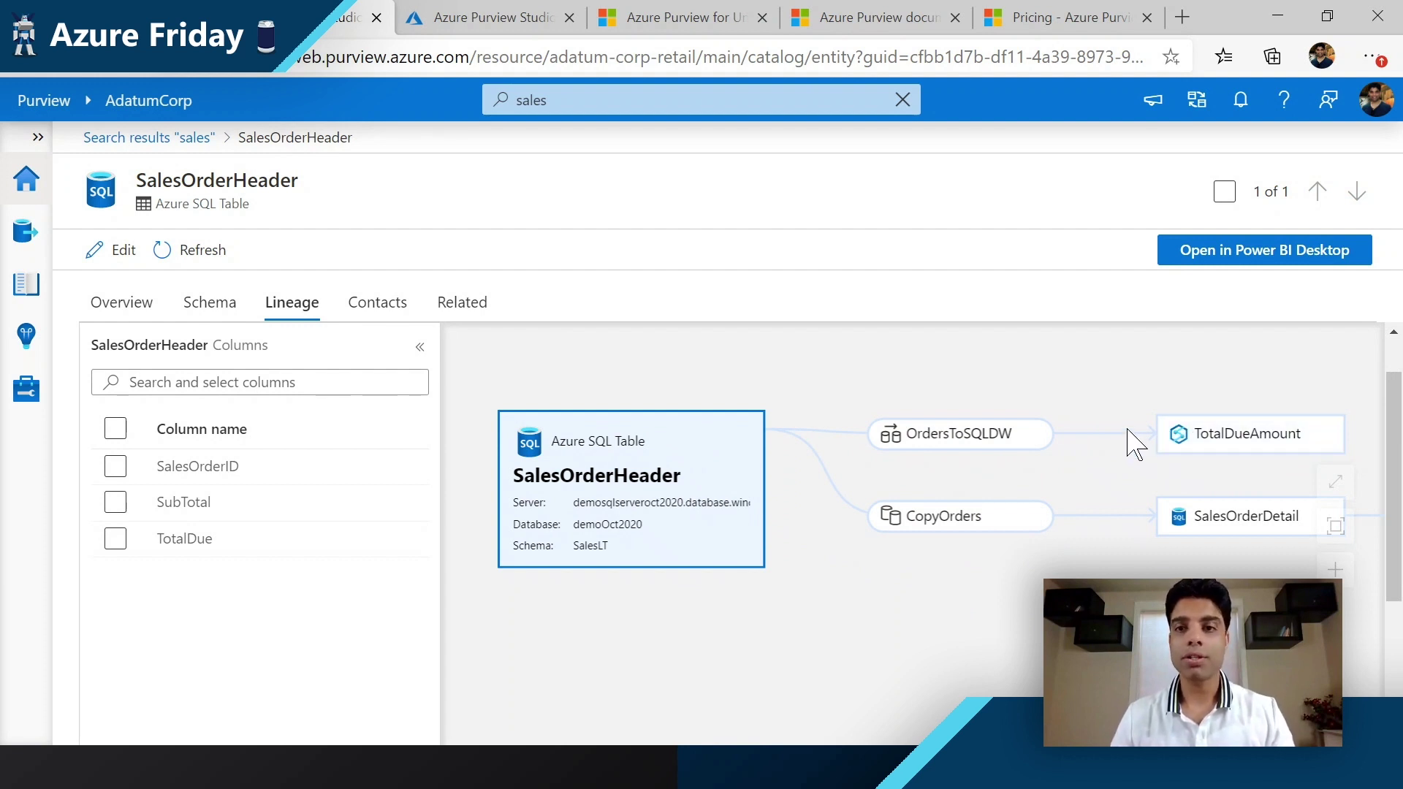
click(499, 32)
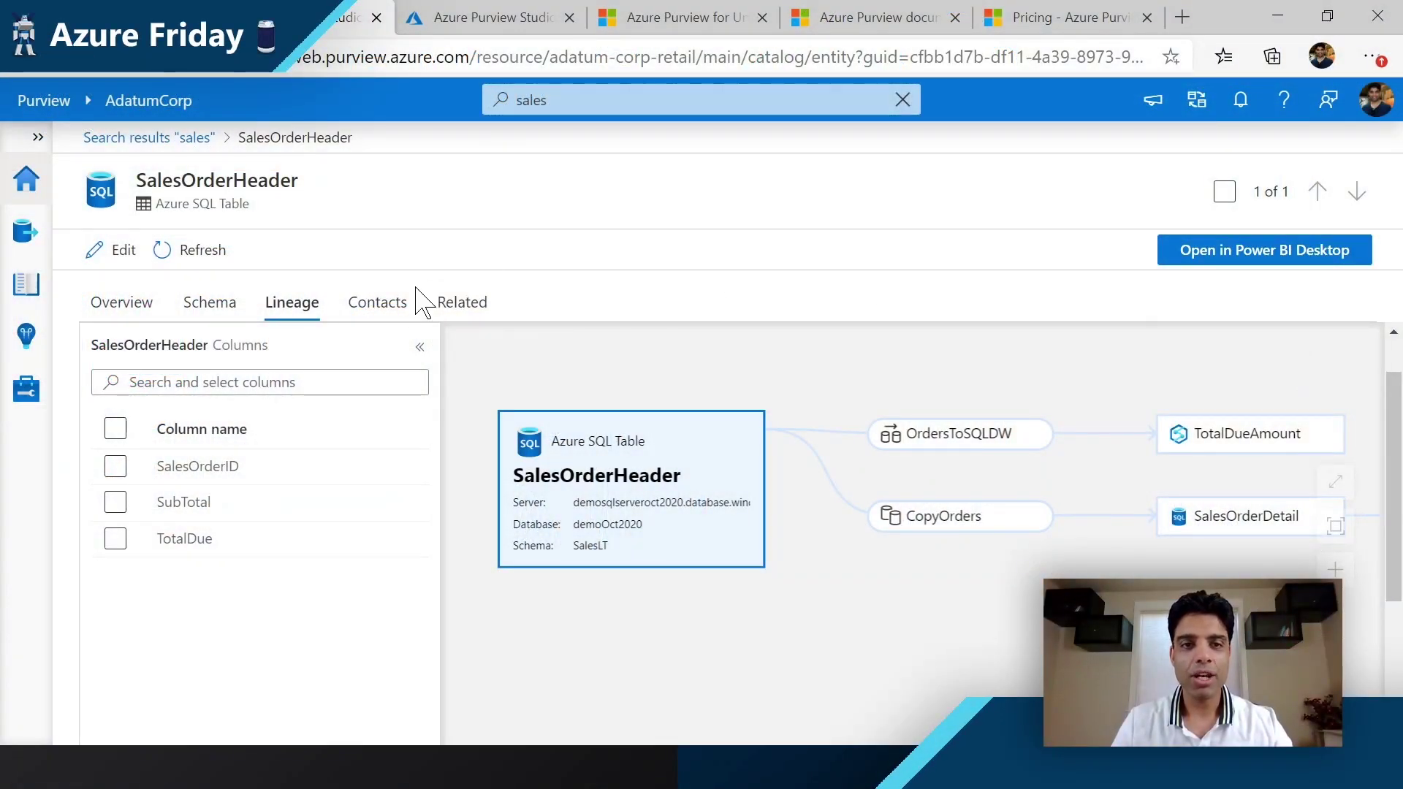
Step: Check the SalesOrderHeader table's expert and owner contacts and the related tables in the SalesLT schema, and return to its overview
click(383, 305)
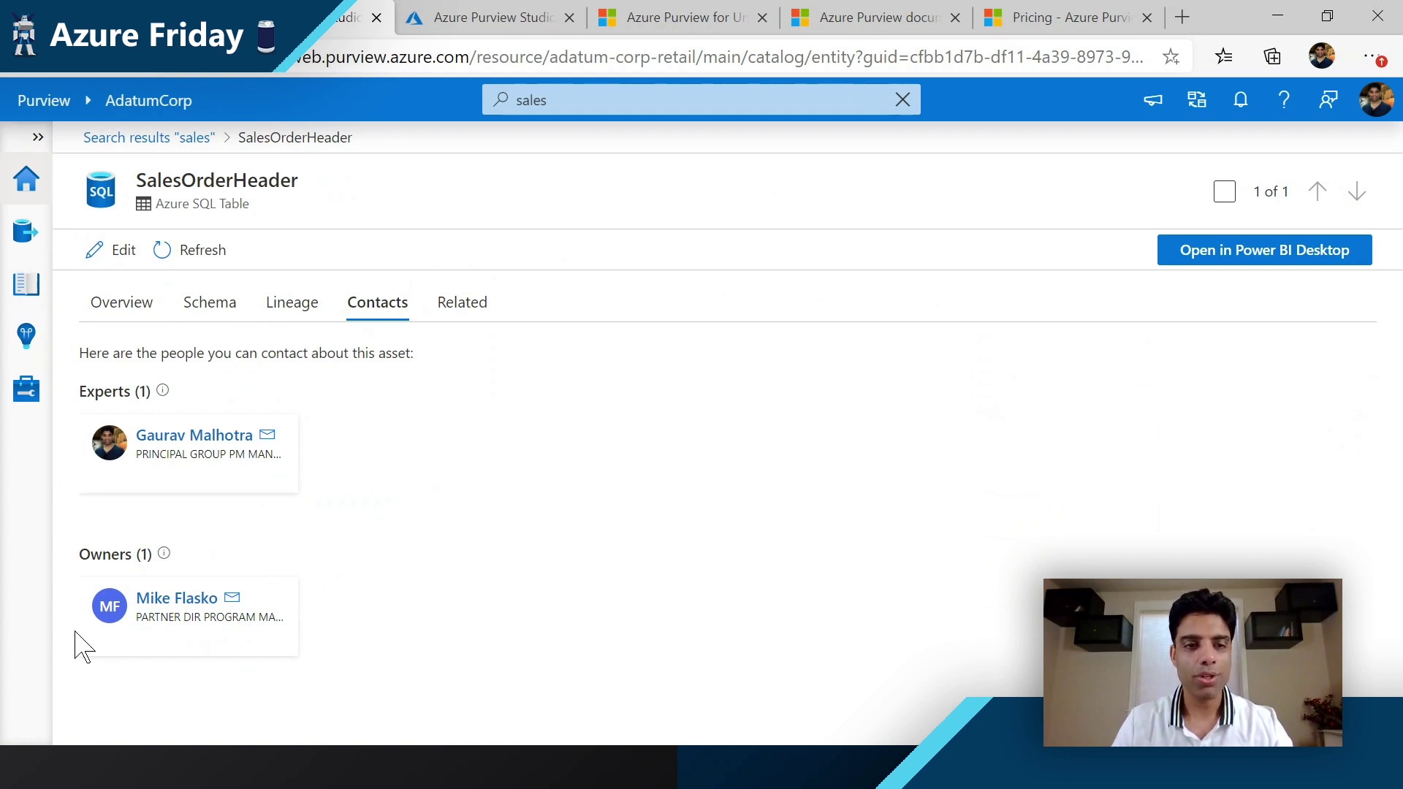
mouse_move(265, 446)
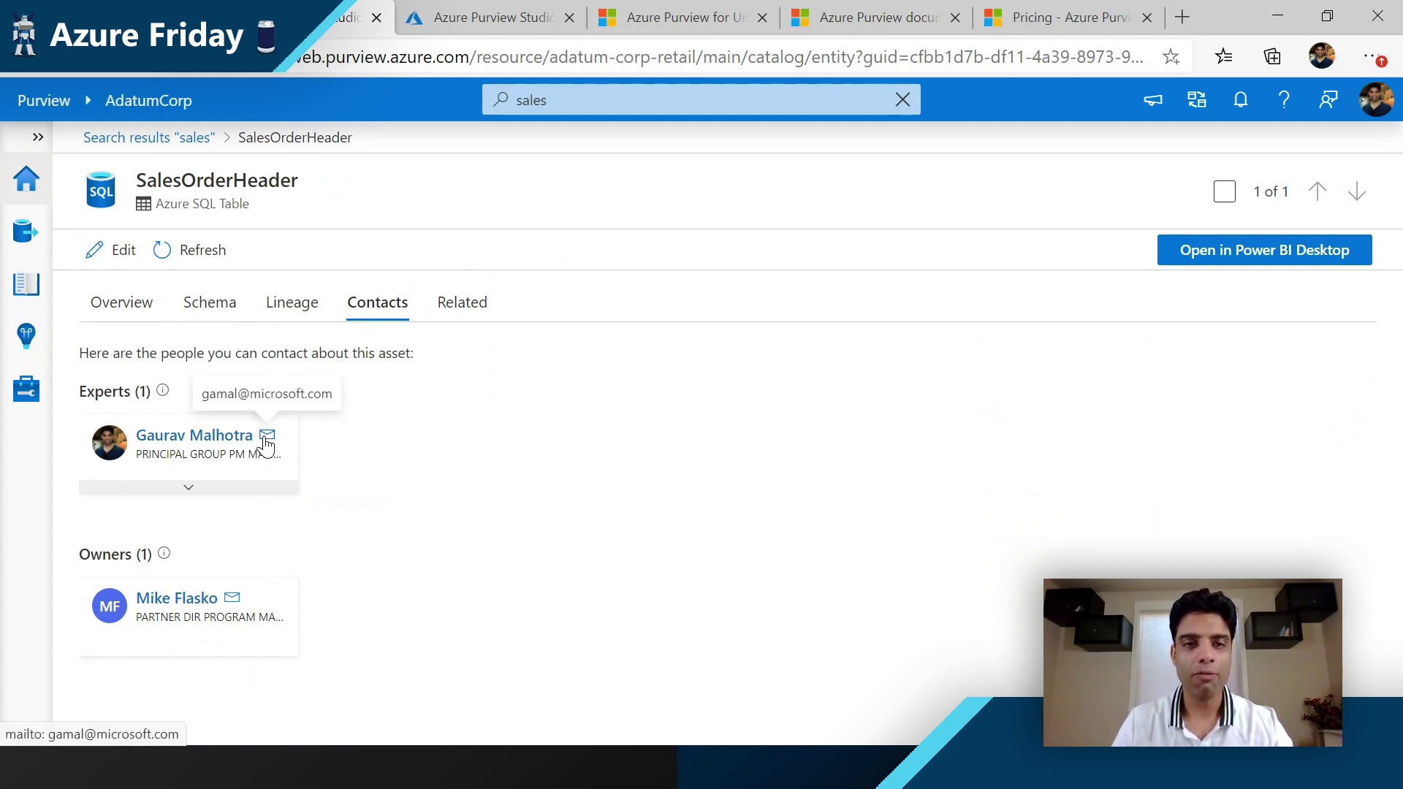
click(465, 310)
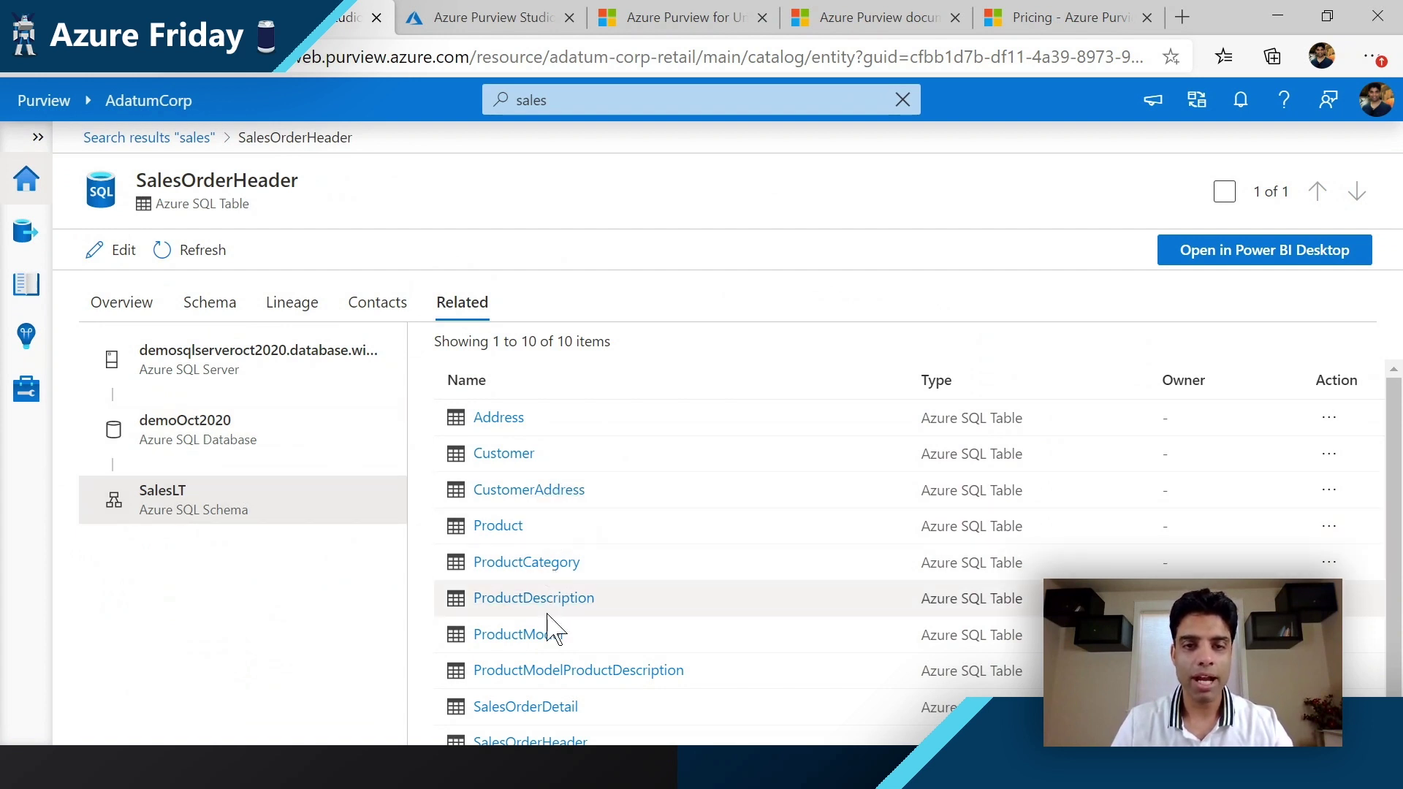
scroll(548, 621, down, 1)
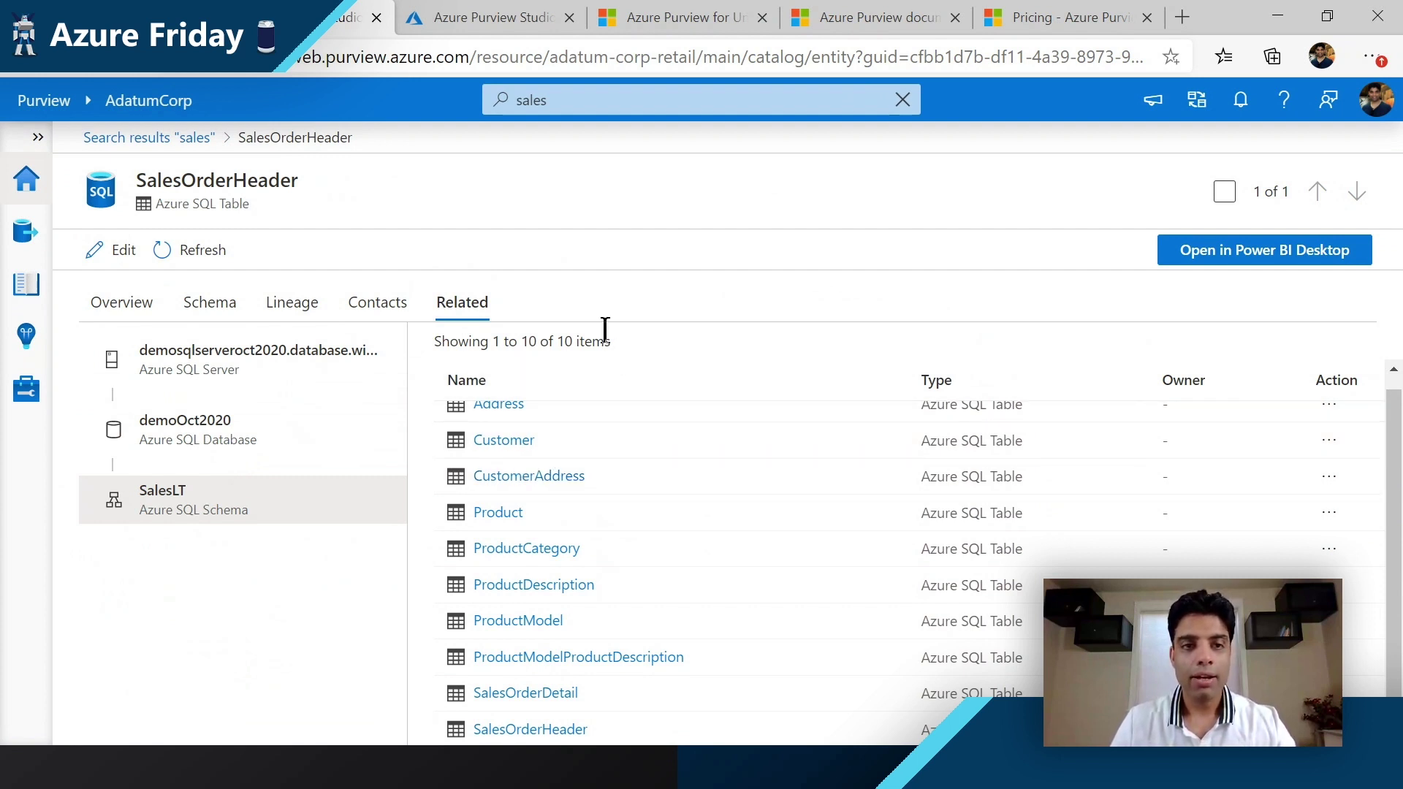
click(113, 300)
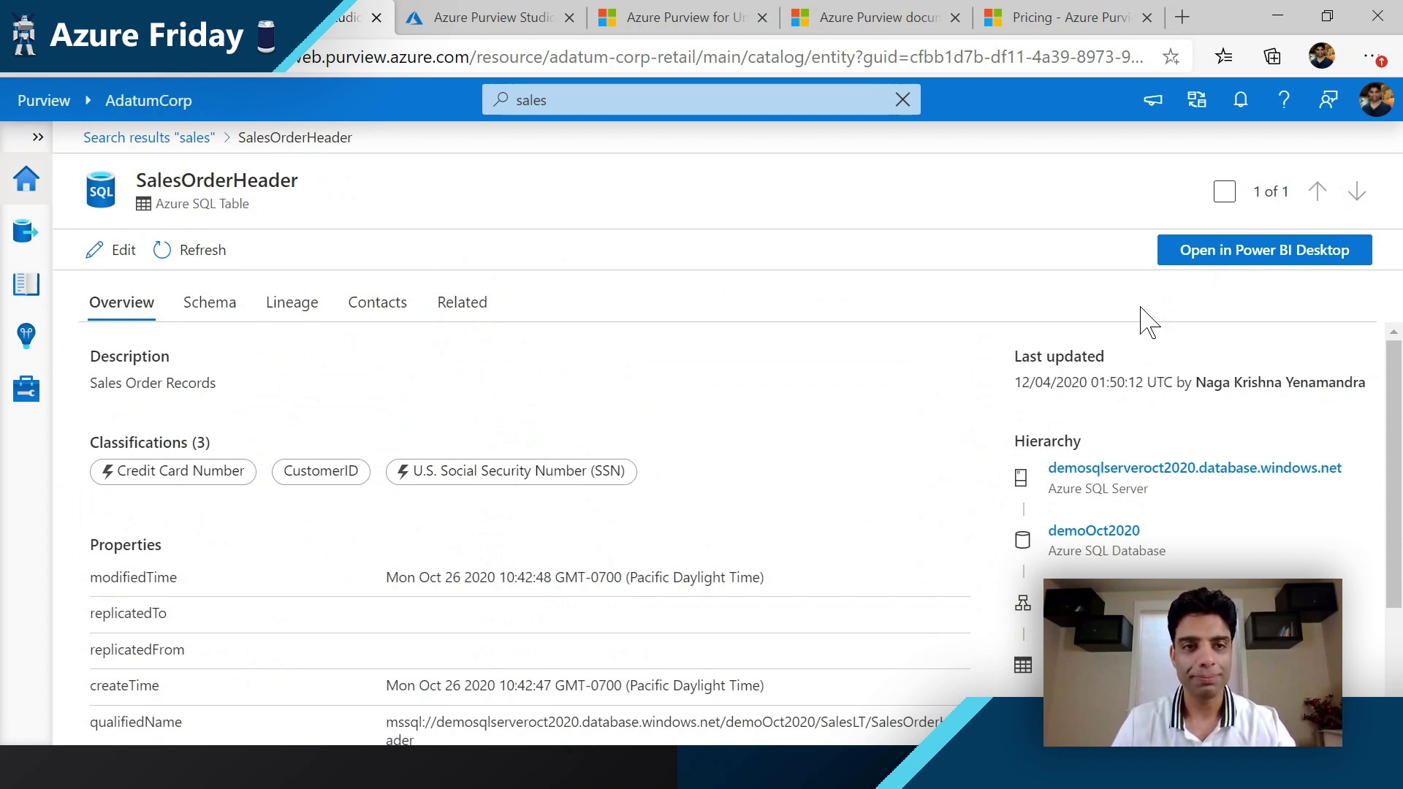
click(121, 302)
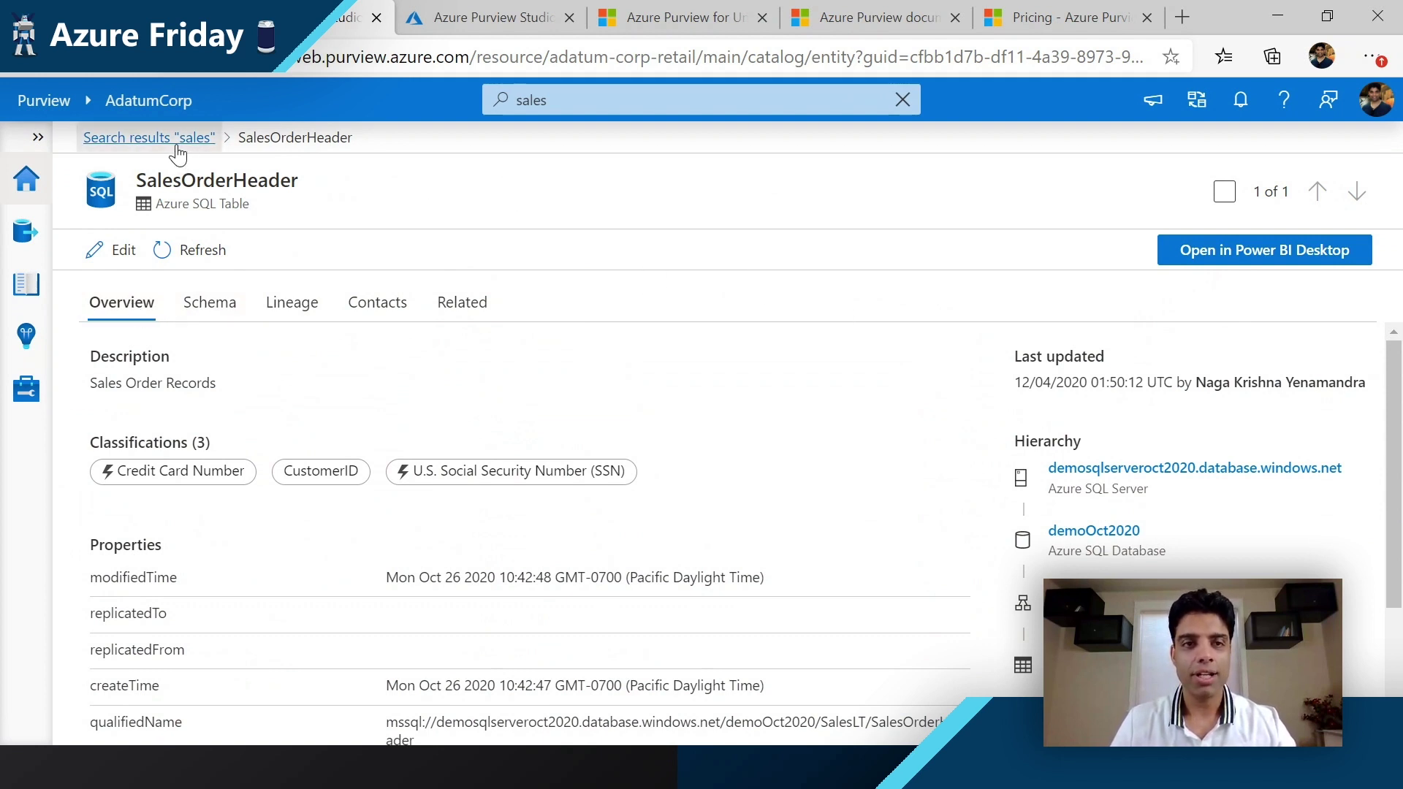
Step: Clear the Market Development and Sales filter from the sales results and select SalesLT.SalesOrderDetail.csv, SalesLT.SalesOrderHeader.csv, SalesOrderHeader and SalesOrderDetail
click(150, 138)
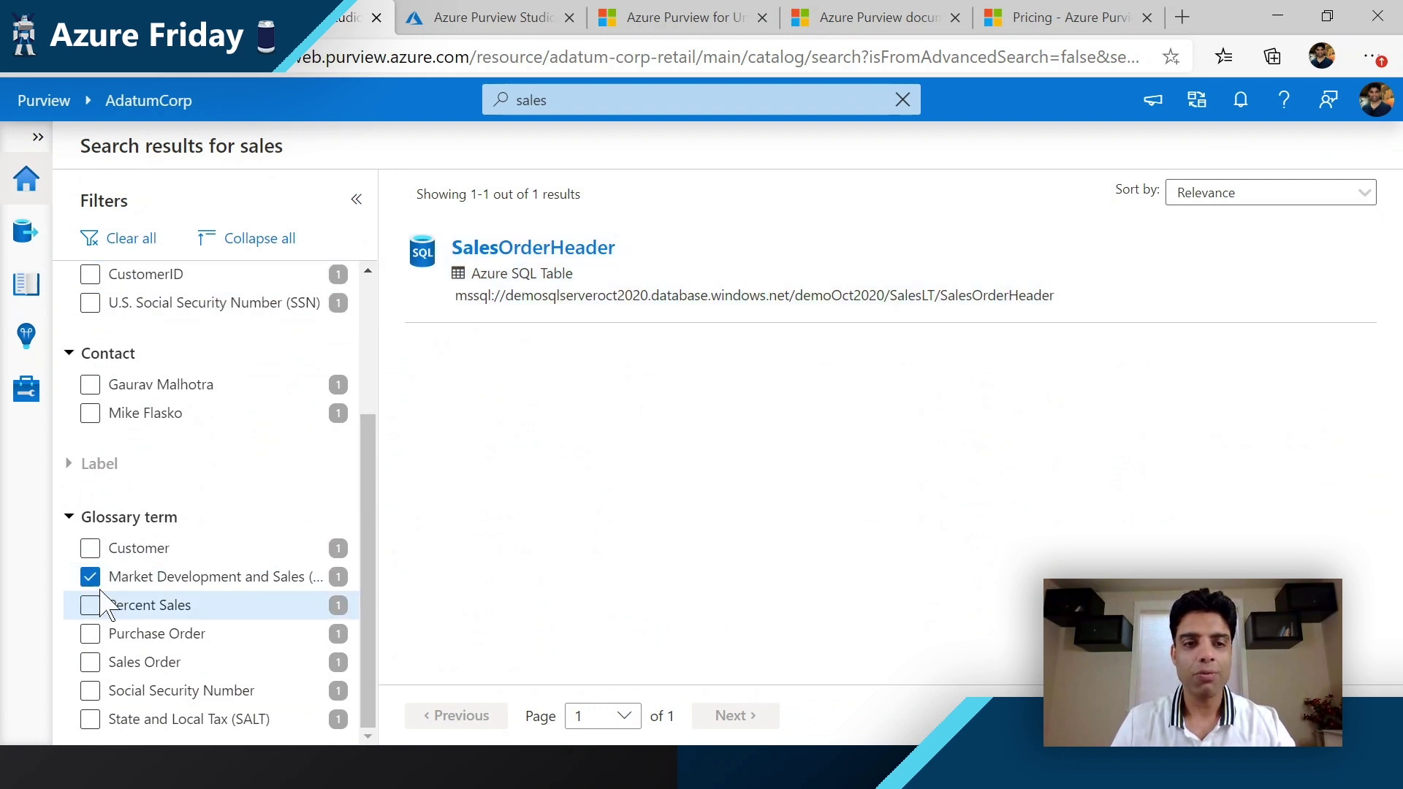
click(94, 578)
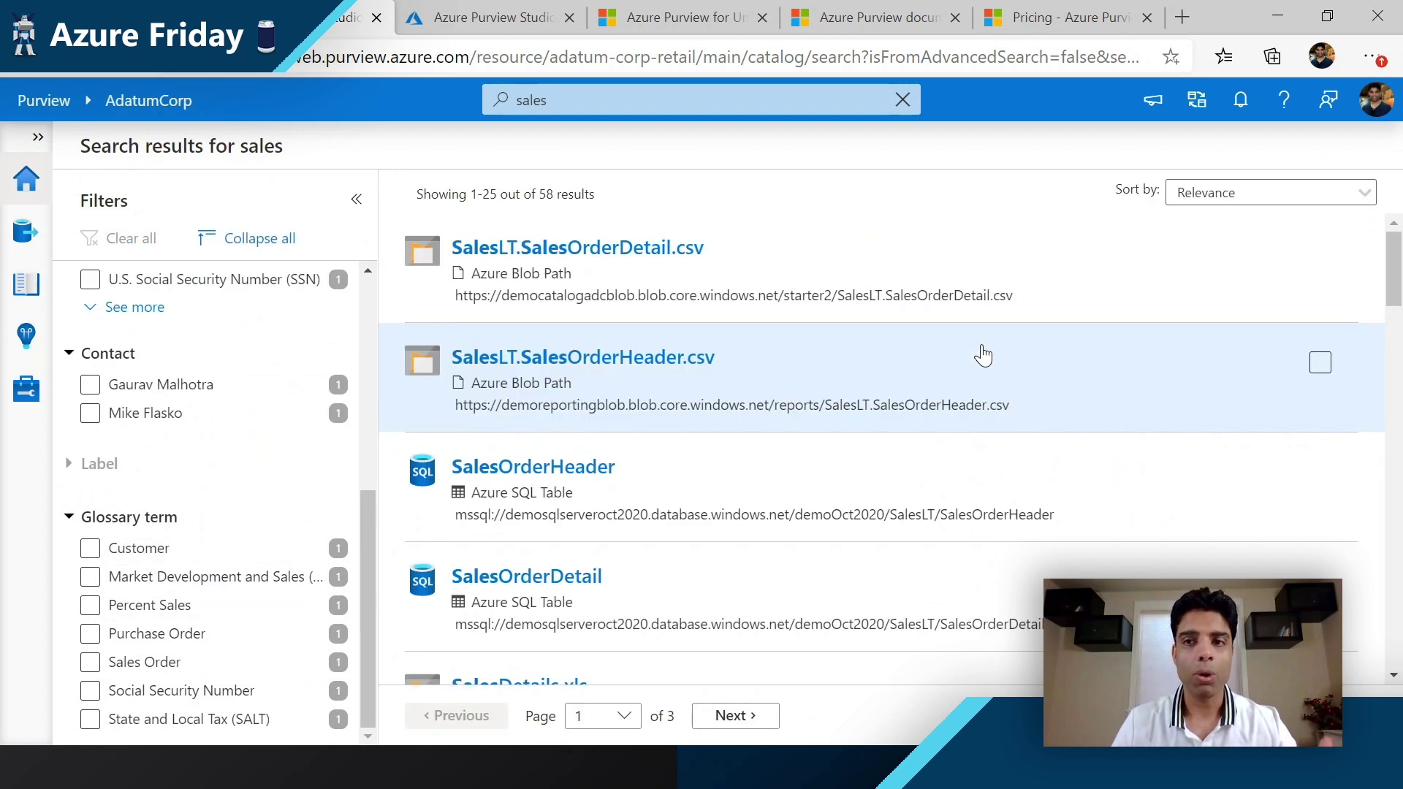
click(1321, 254)
click(1319, 362)
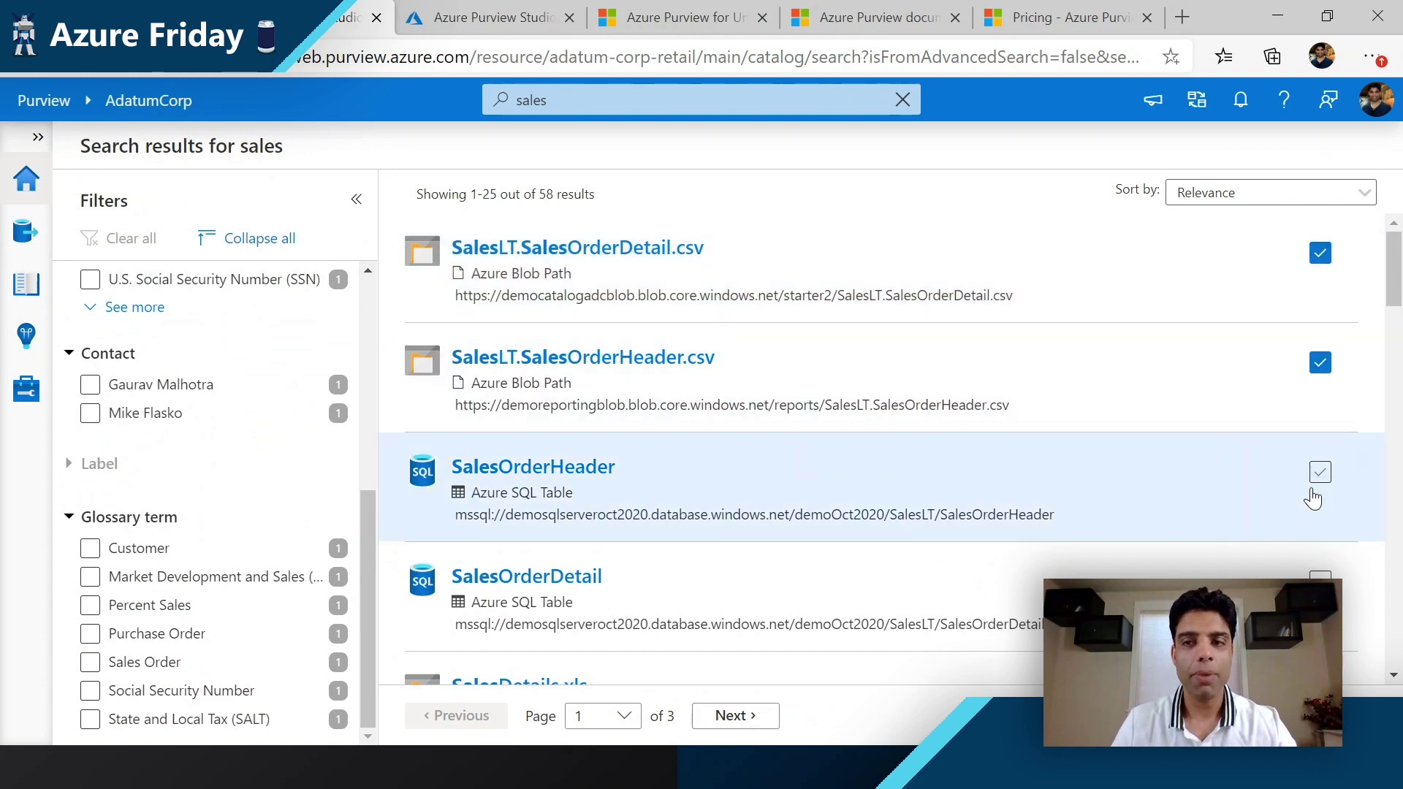
click(1319, 472)
click(1320, 582)
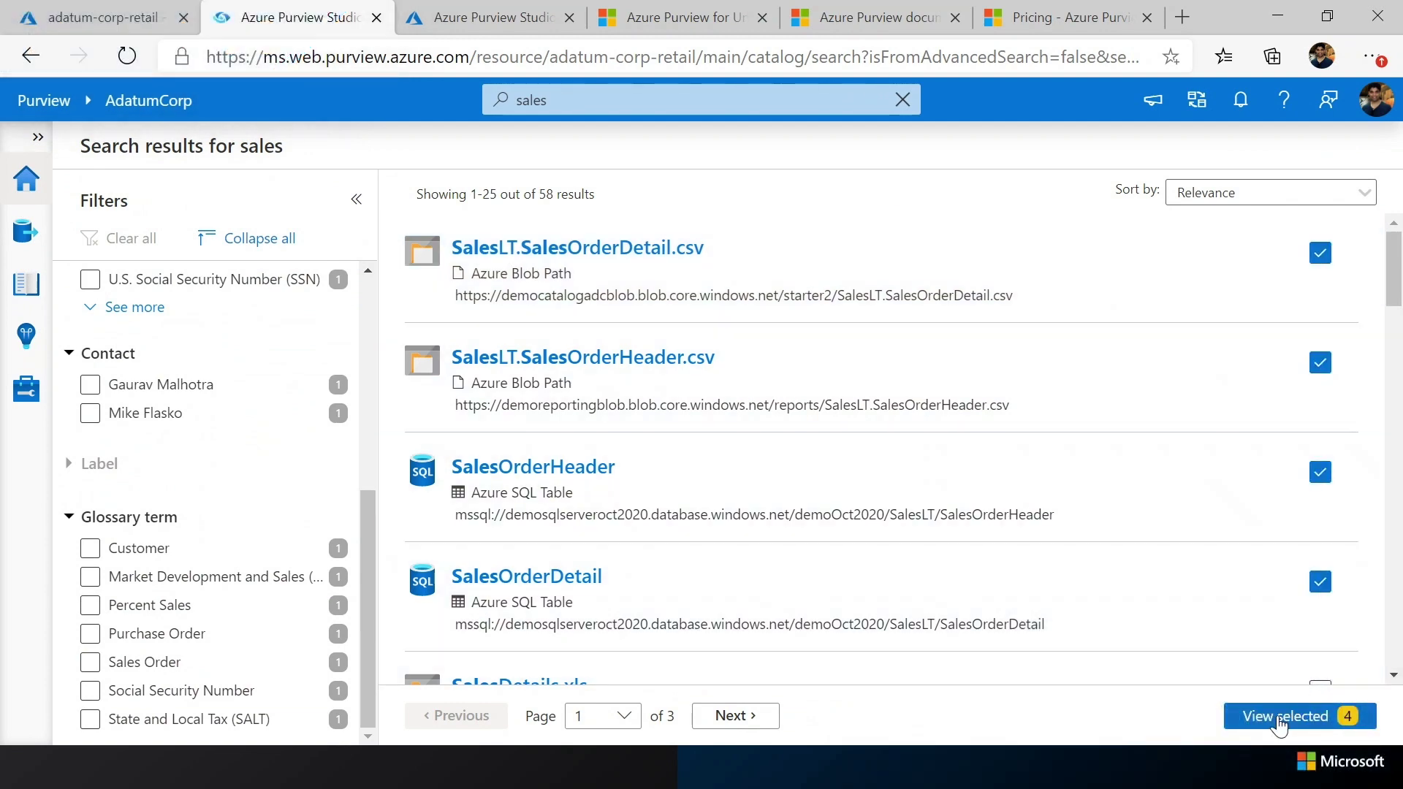
Step: Open the four selected assets for bulk editing and view which attributes can be edited
click(1279, 717)
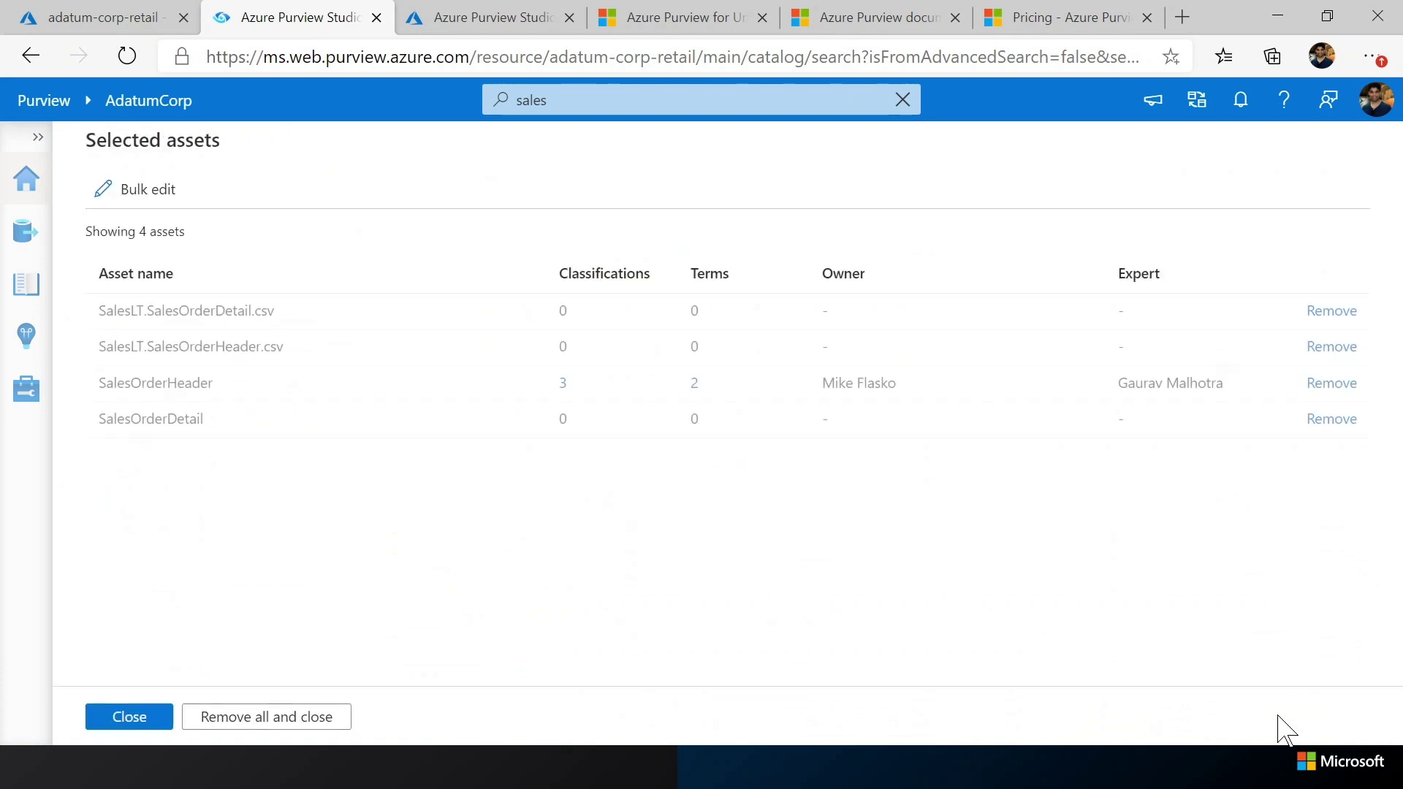
click(102, 201)
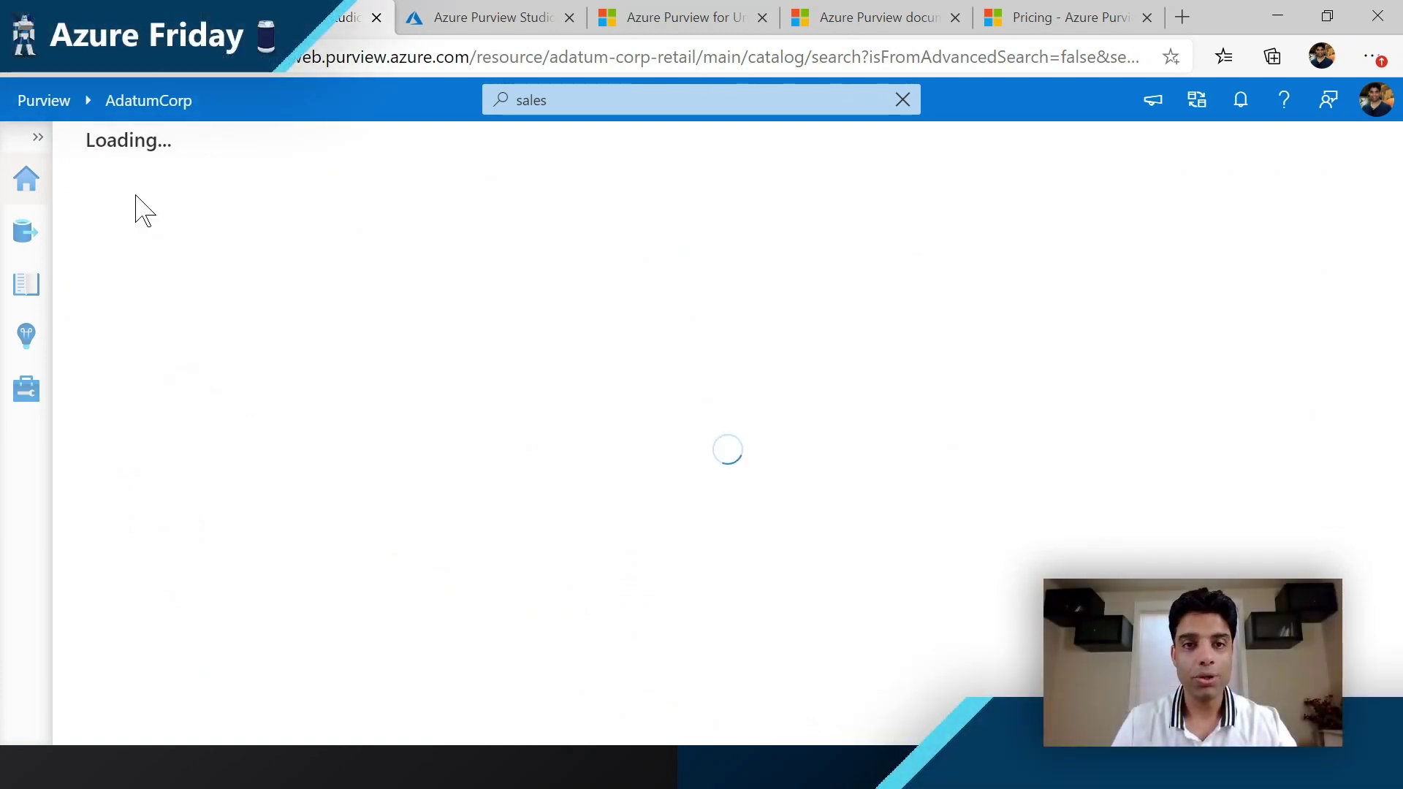
click(250, 260)
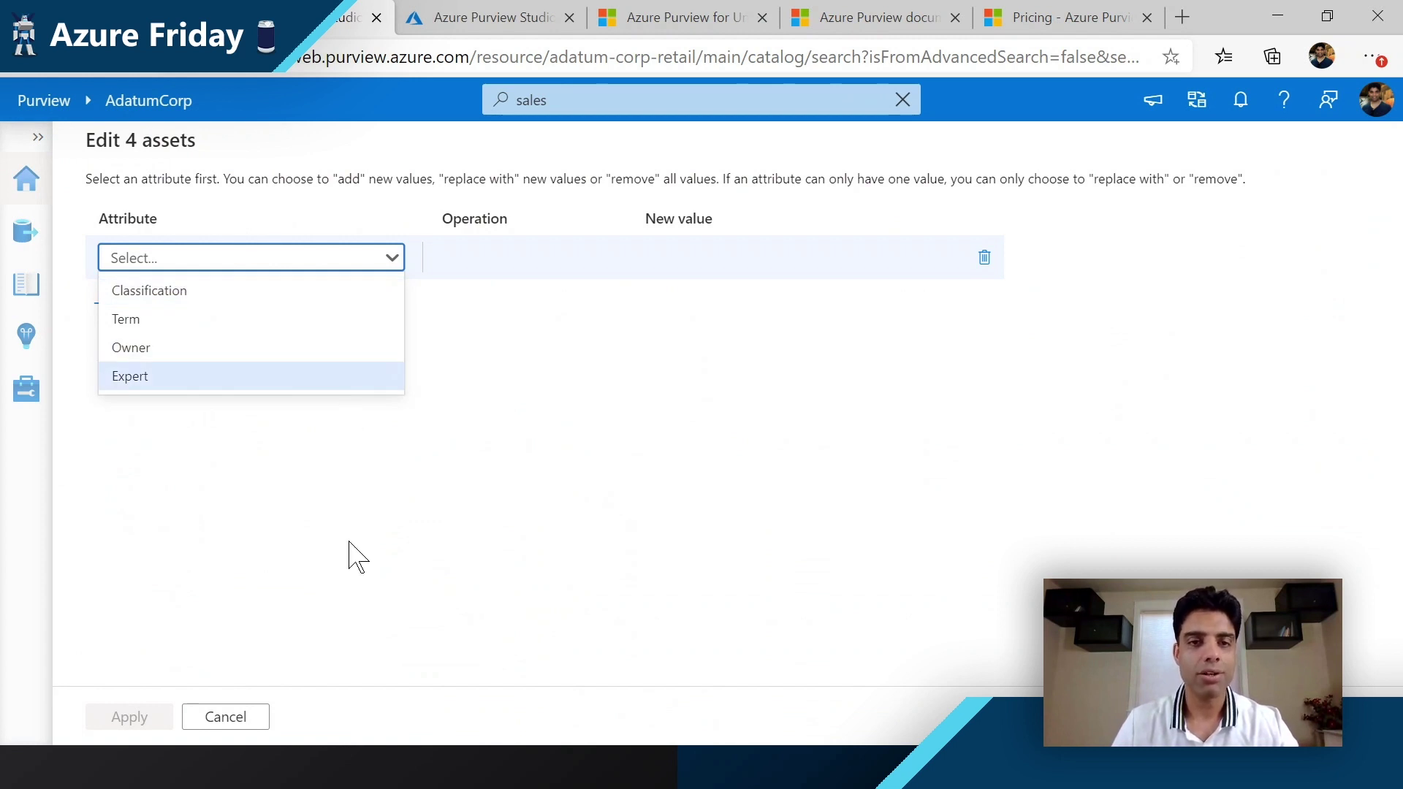
click(354, 593)
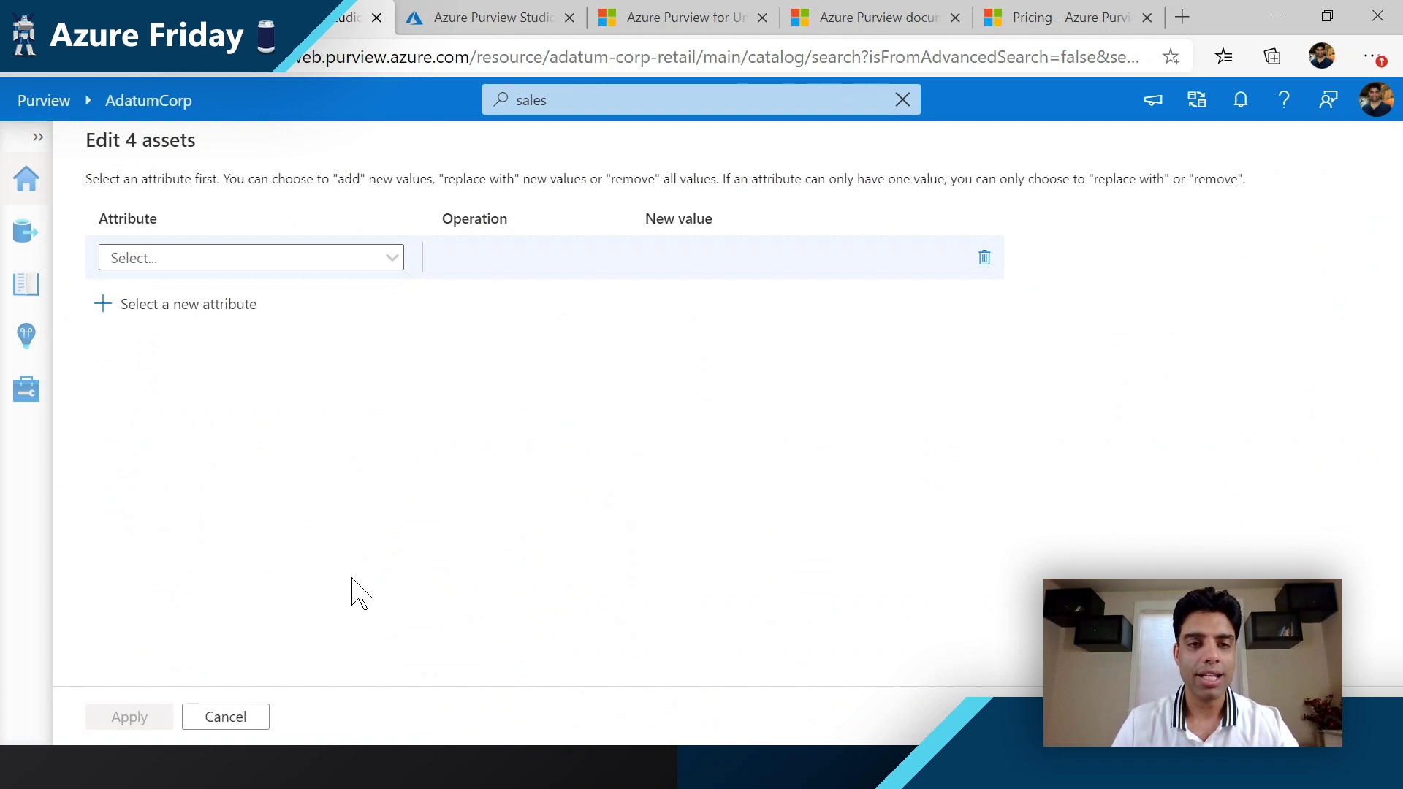
Step: Cancel the bulk edit, remove all assets from the selection, and open the SalesOrderHeader table from the sales results
click(232, 716)
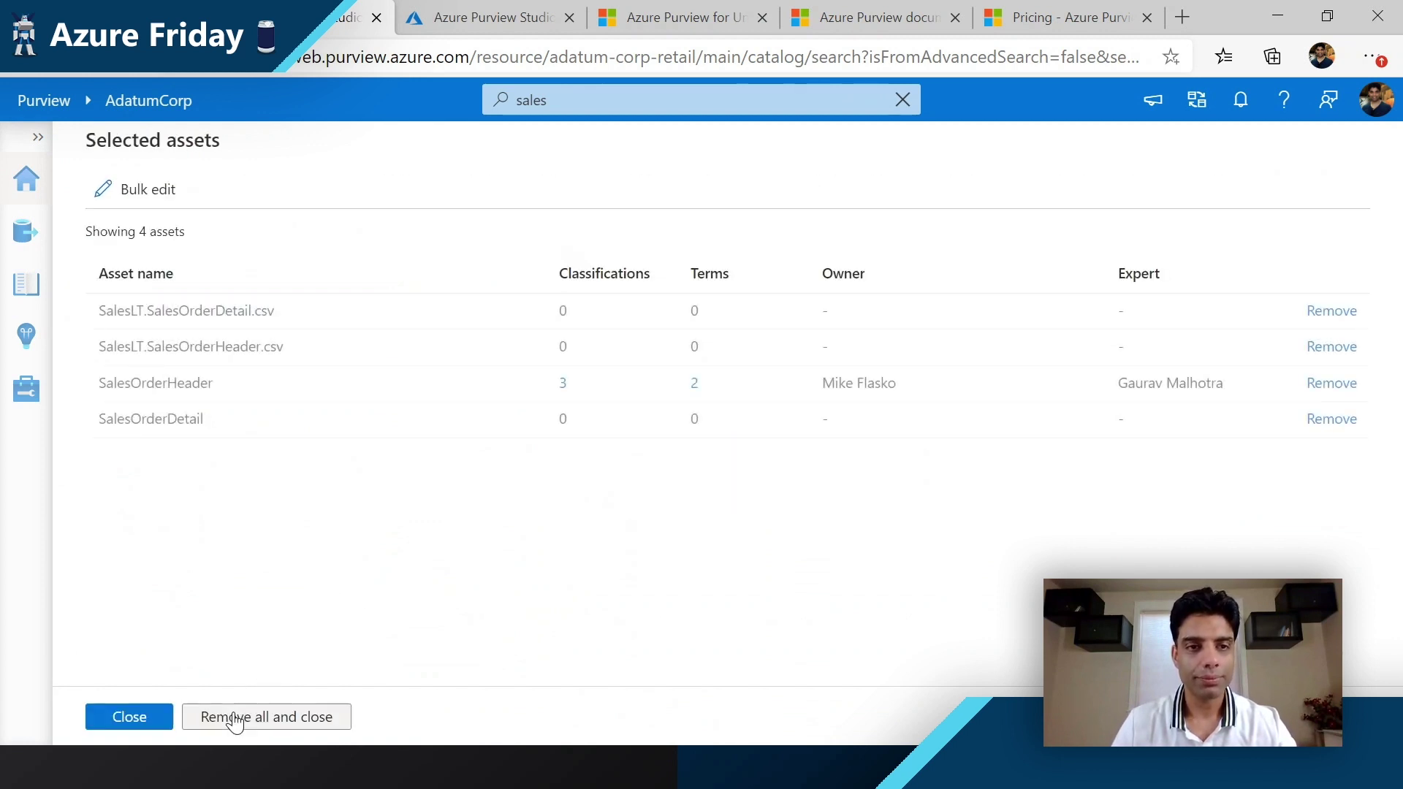
click(314, 716)
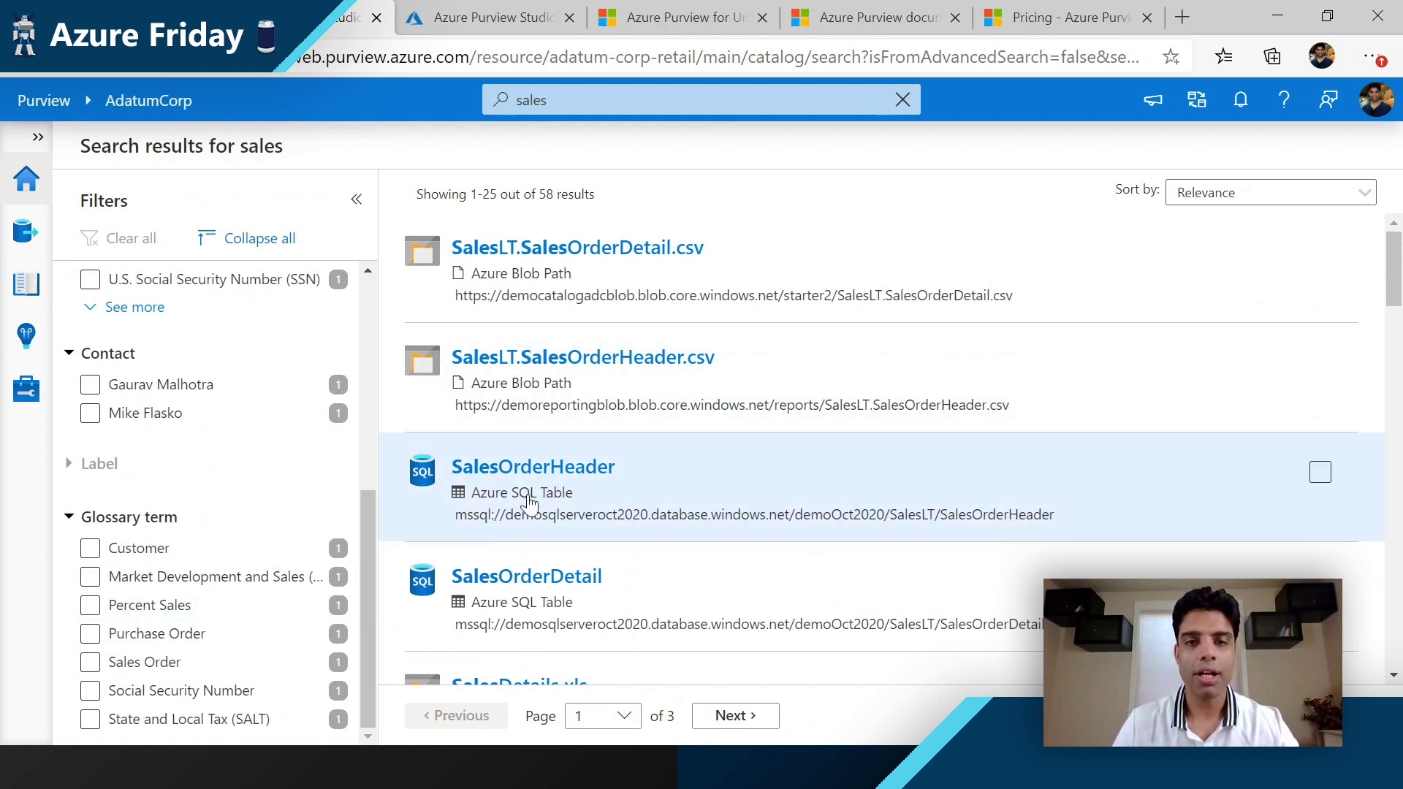
click(560, 488)
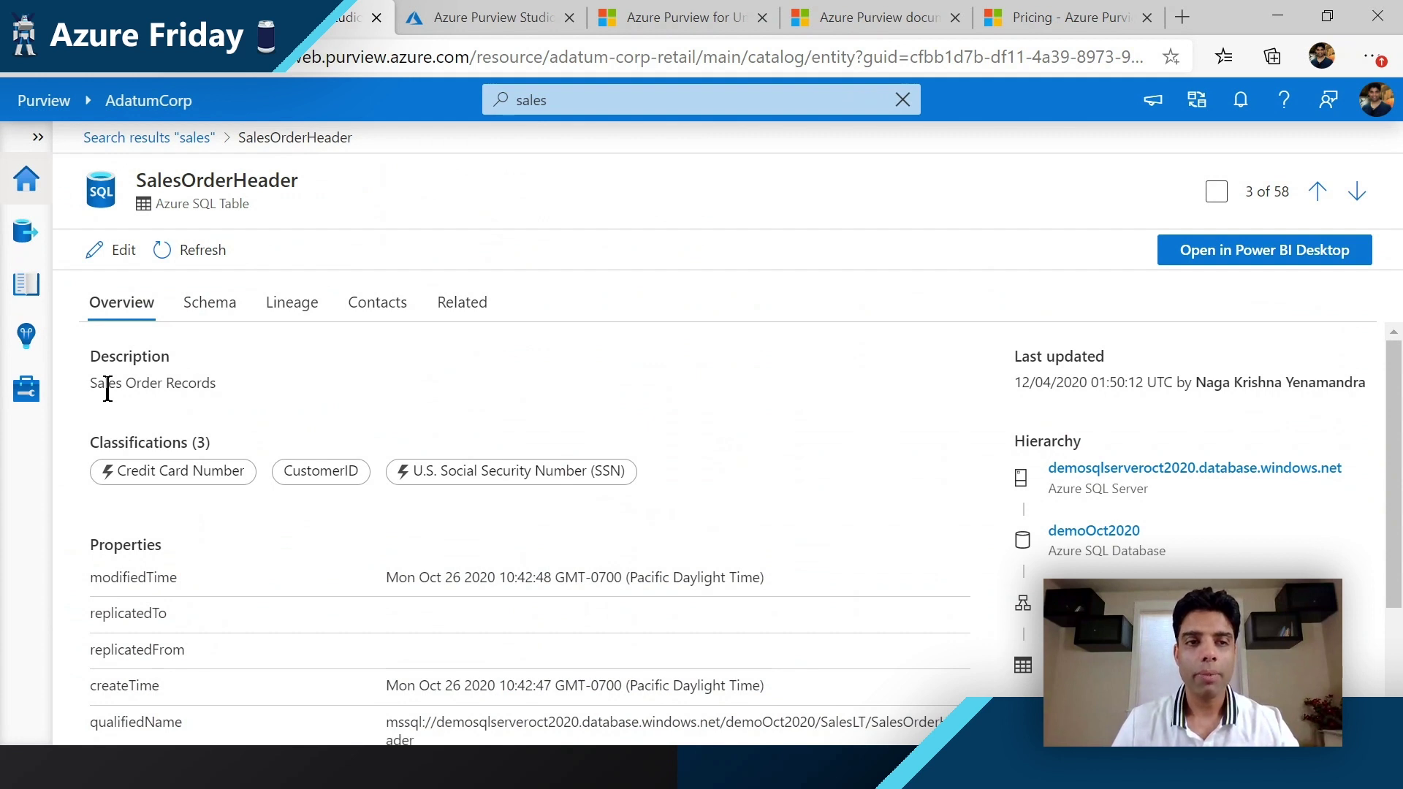
Step: Open the asset insights and review classified assets, the asset count per source type and the file-type size trend
click(27, 349)
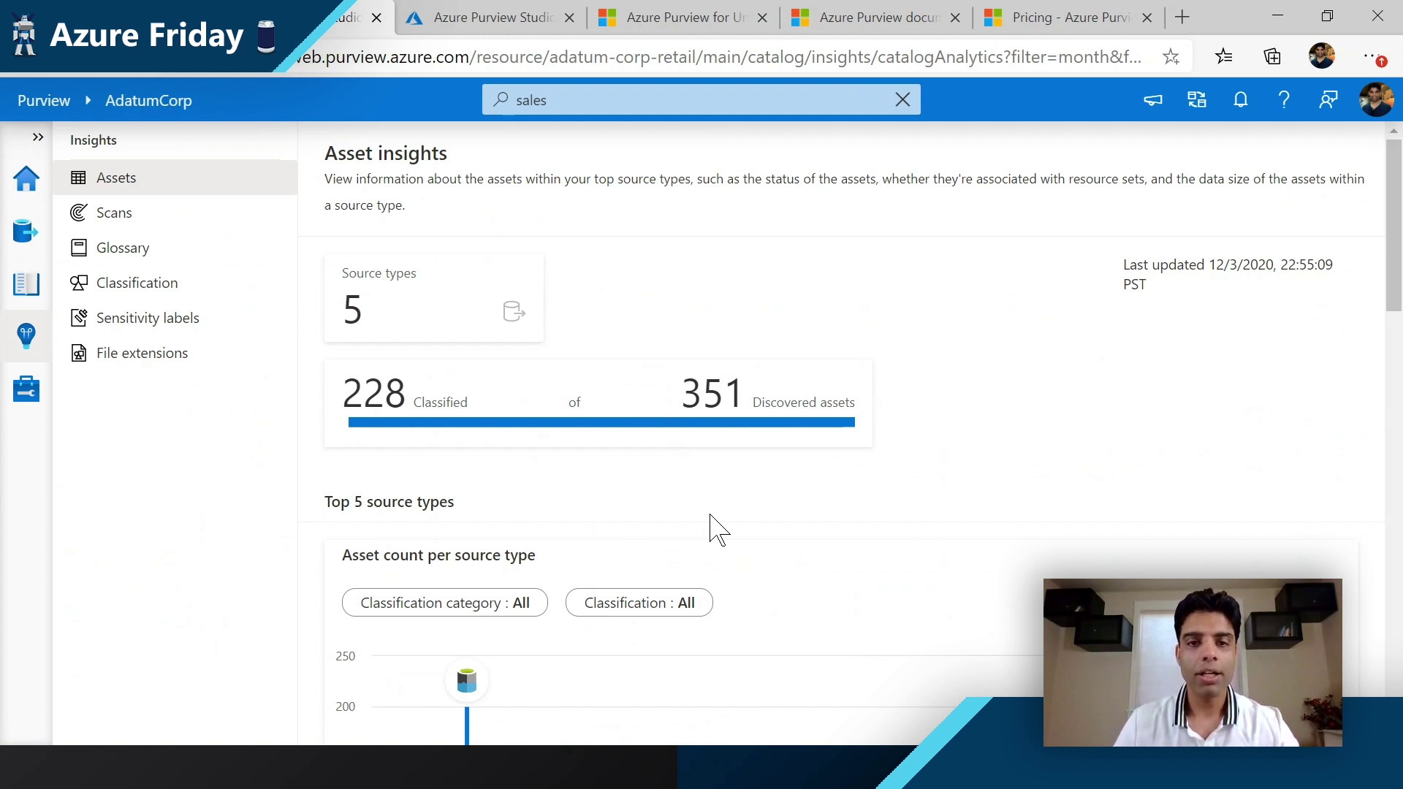
scroll(719, 530, down, 4)
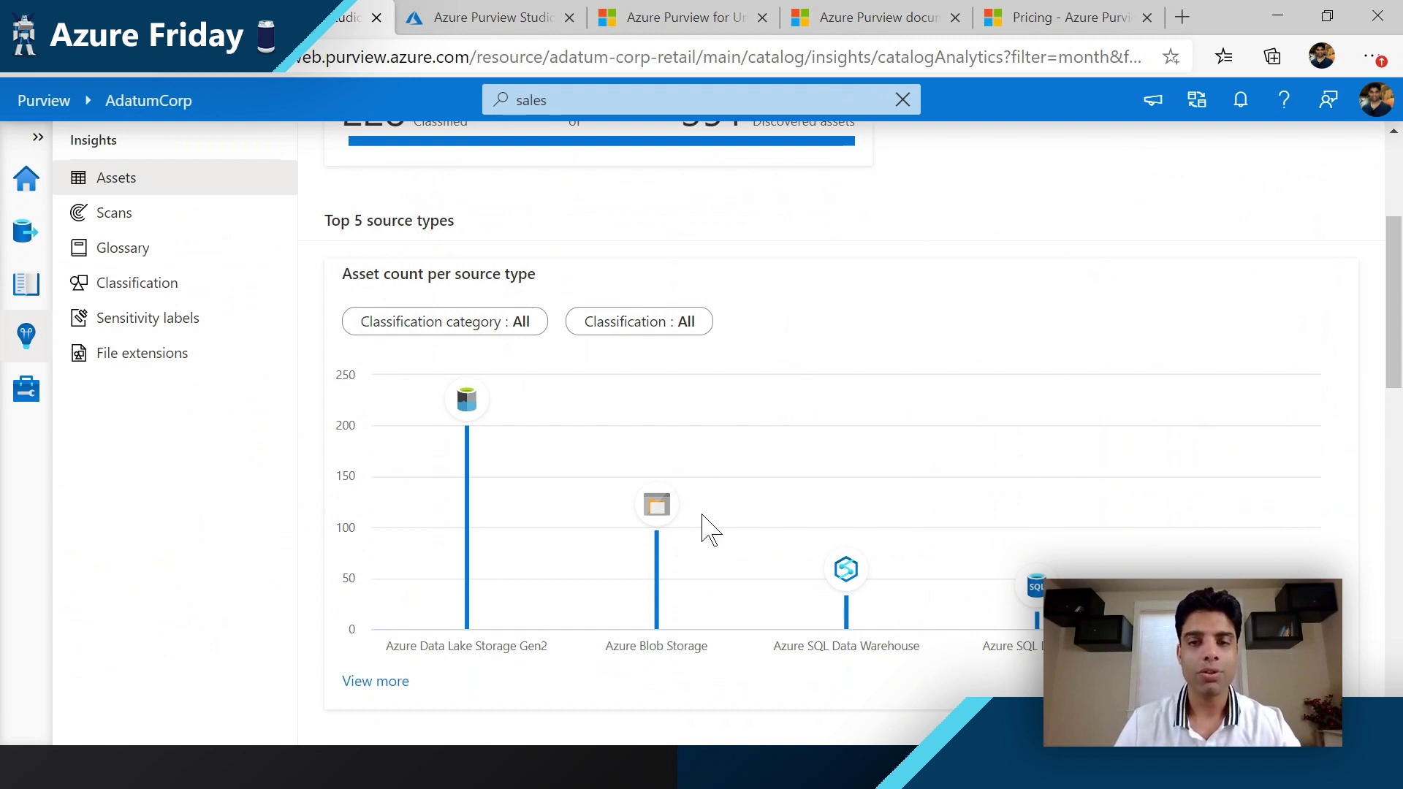
scroll(709, 529, down, 3)
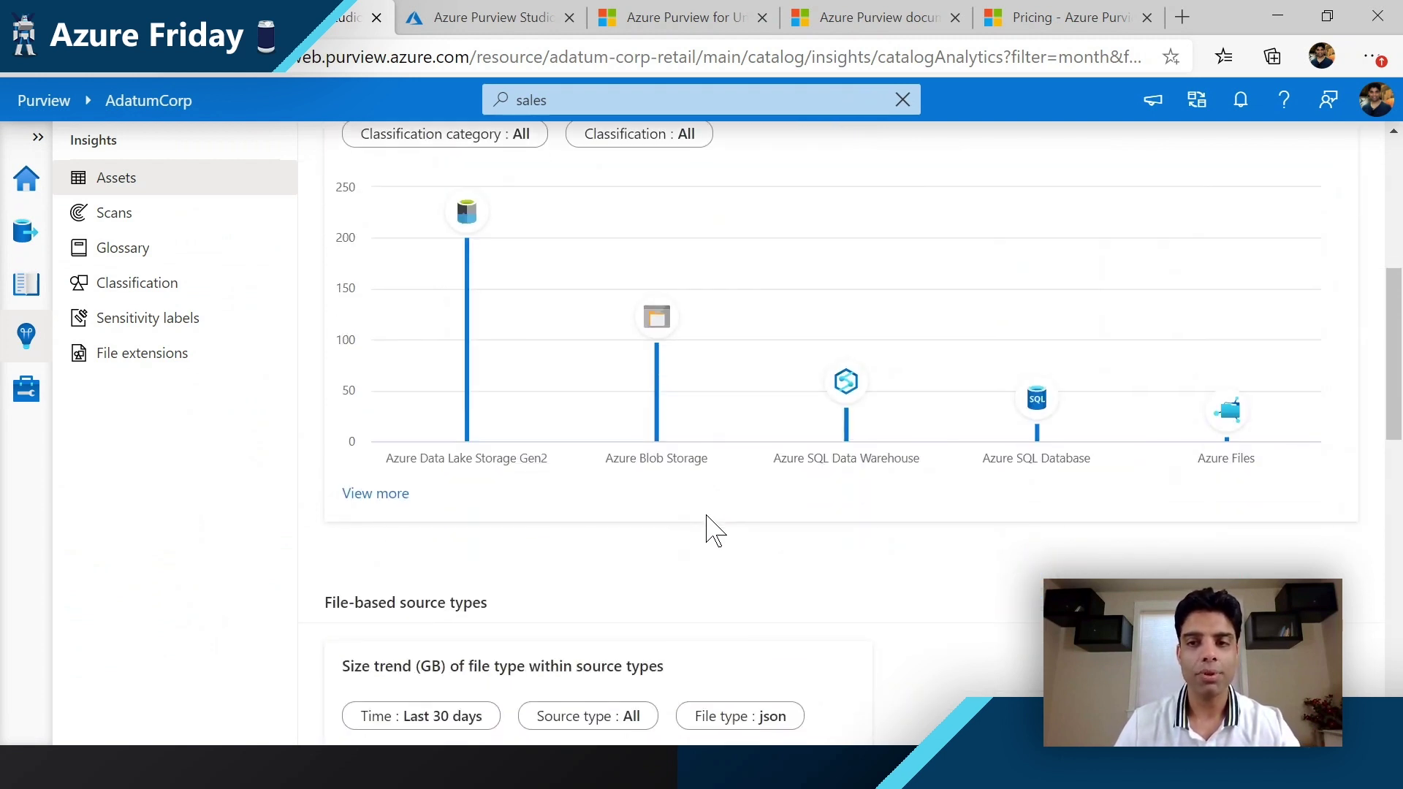
scroll(709, 529, down, 6)
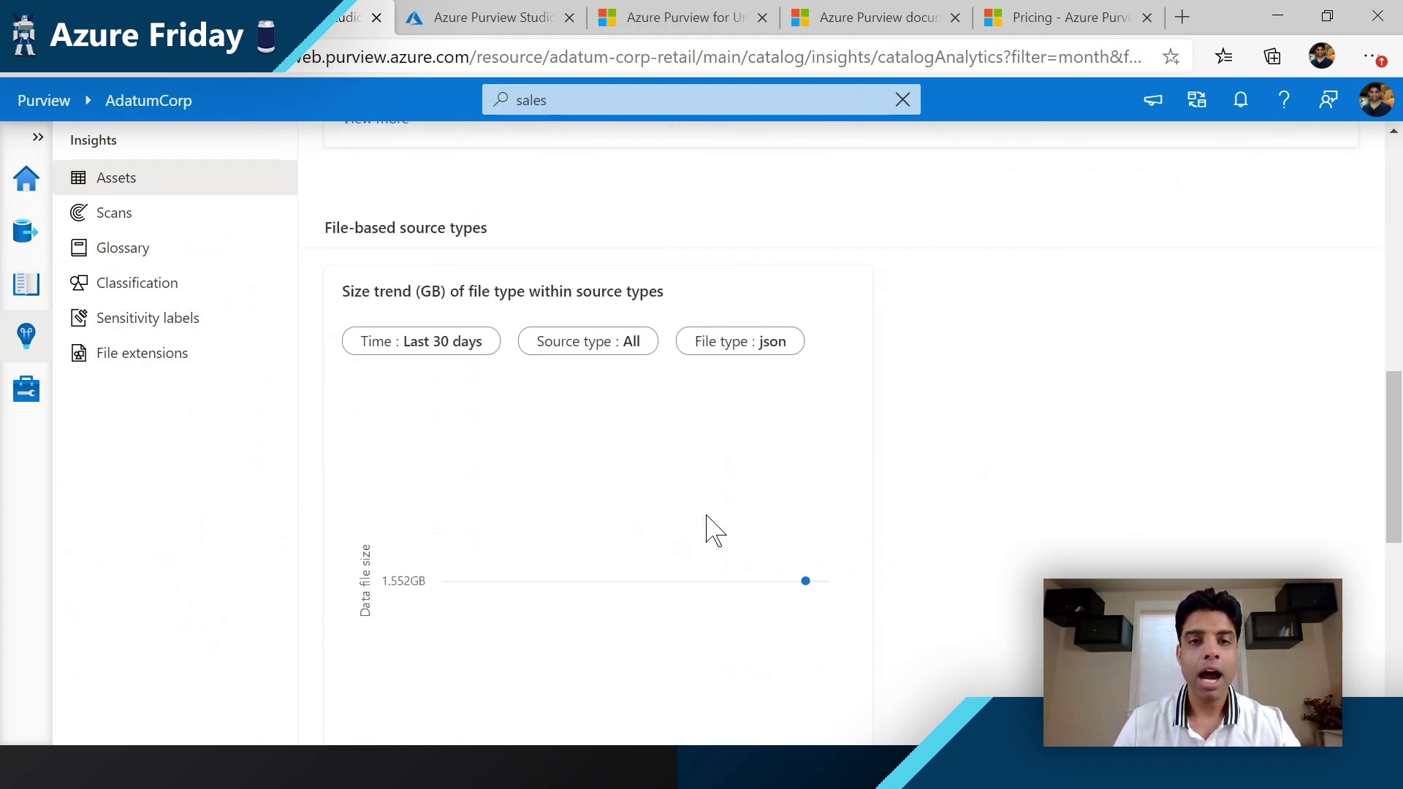
scroll(709, 529, up, 1)
scroll(708, 529, up, 3)
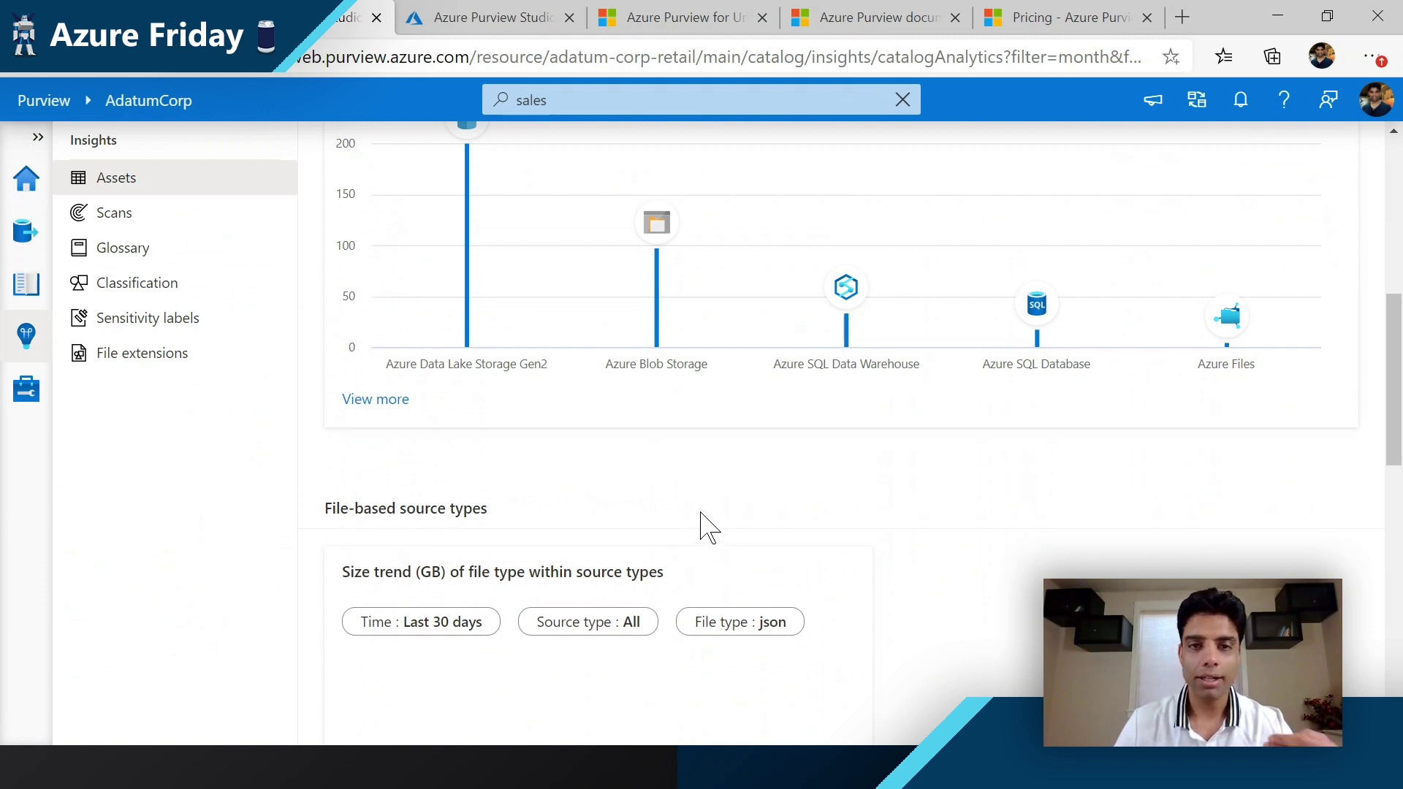
scroll(708, 529, up, 9)
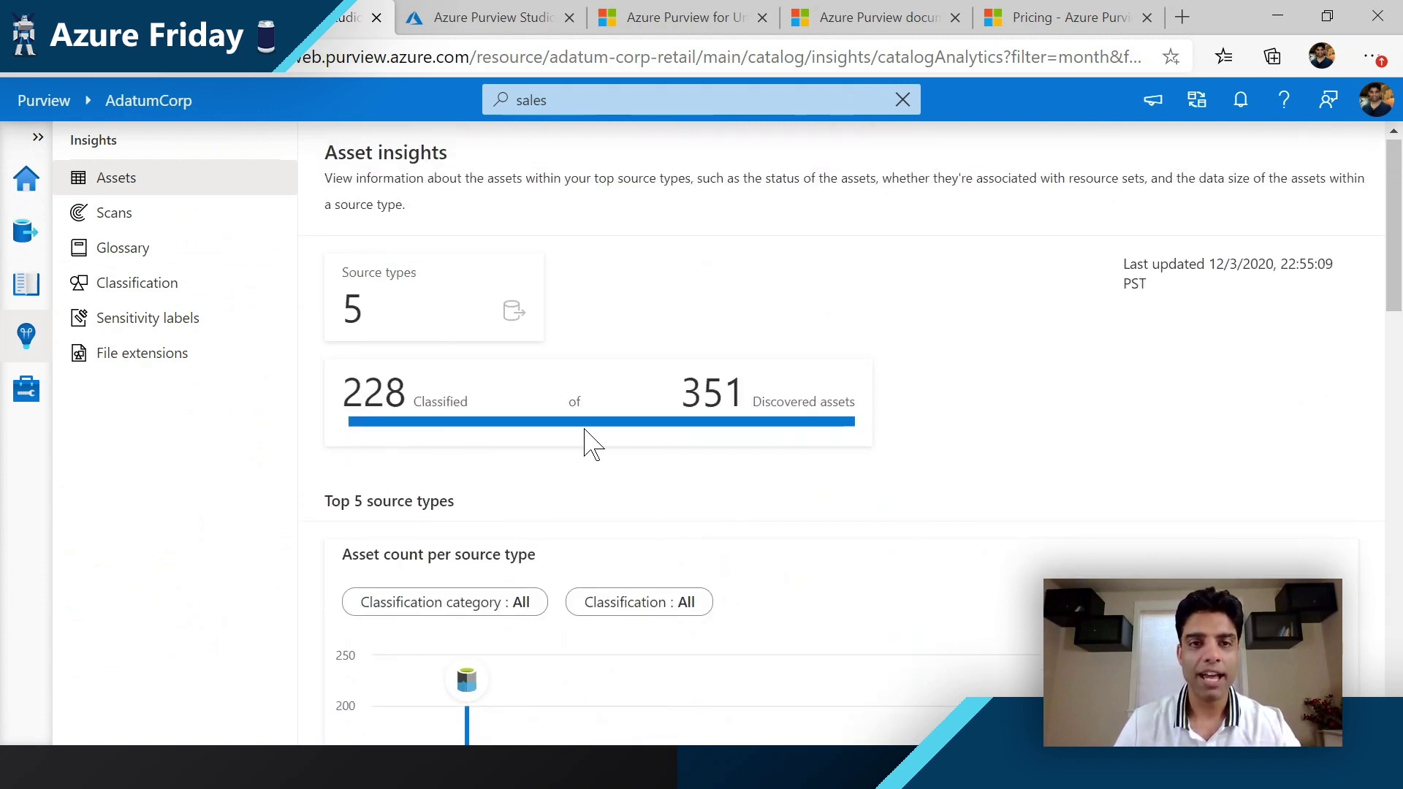
Step: Open the scan insights, set the time range to Last 7 days, and review the scan status chart
click(111, 216)
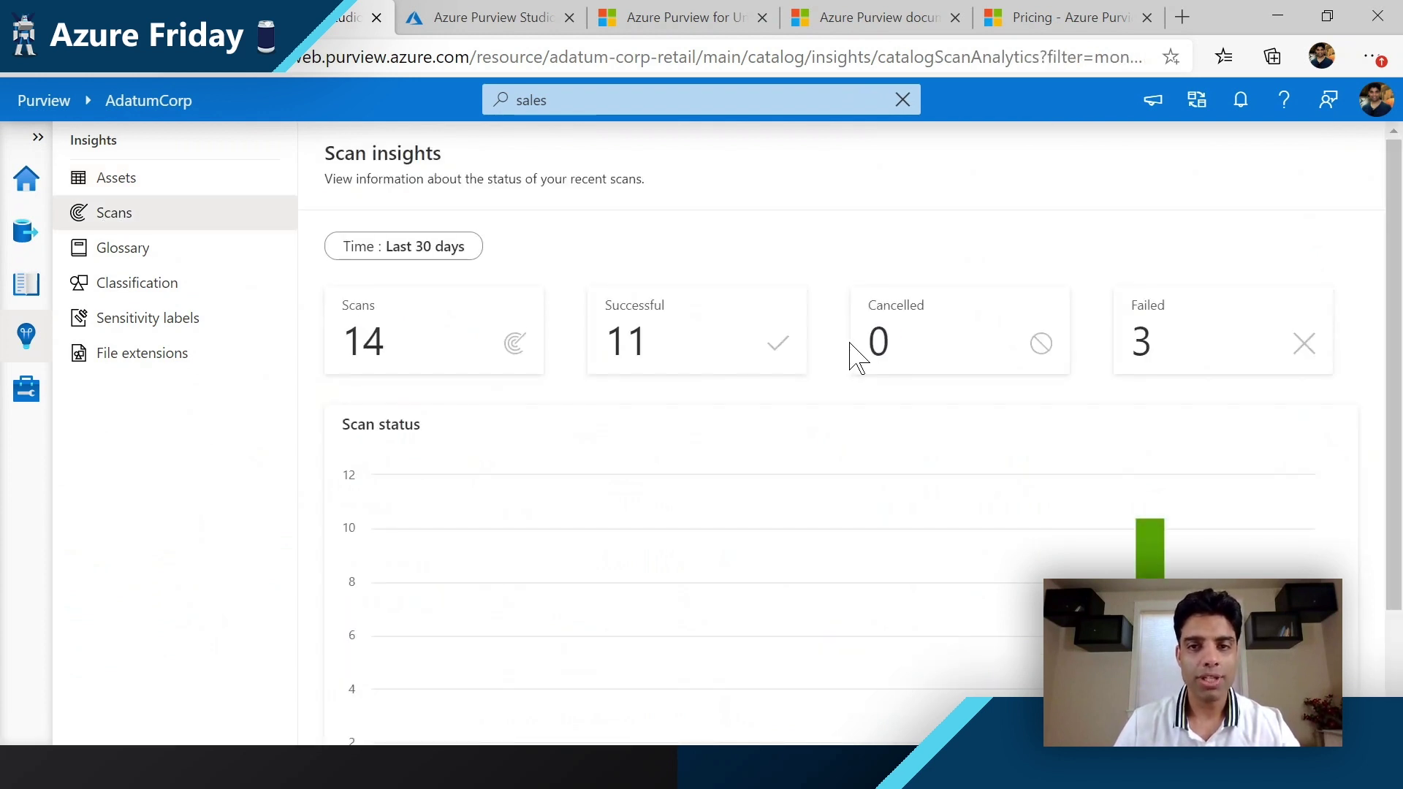
scroll(604, 460, down, 3)
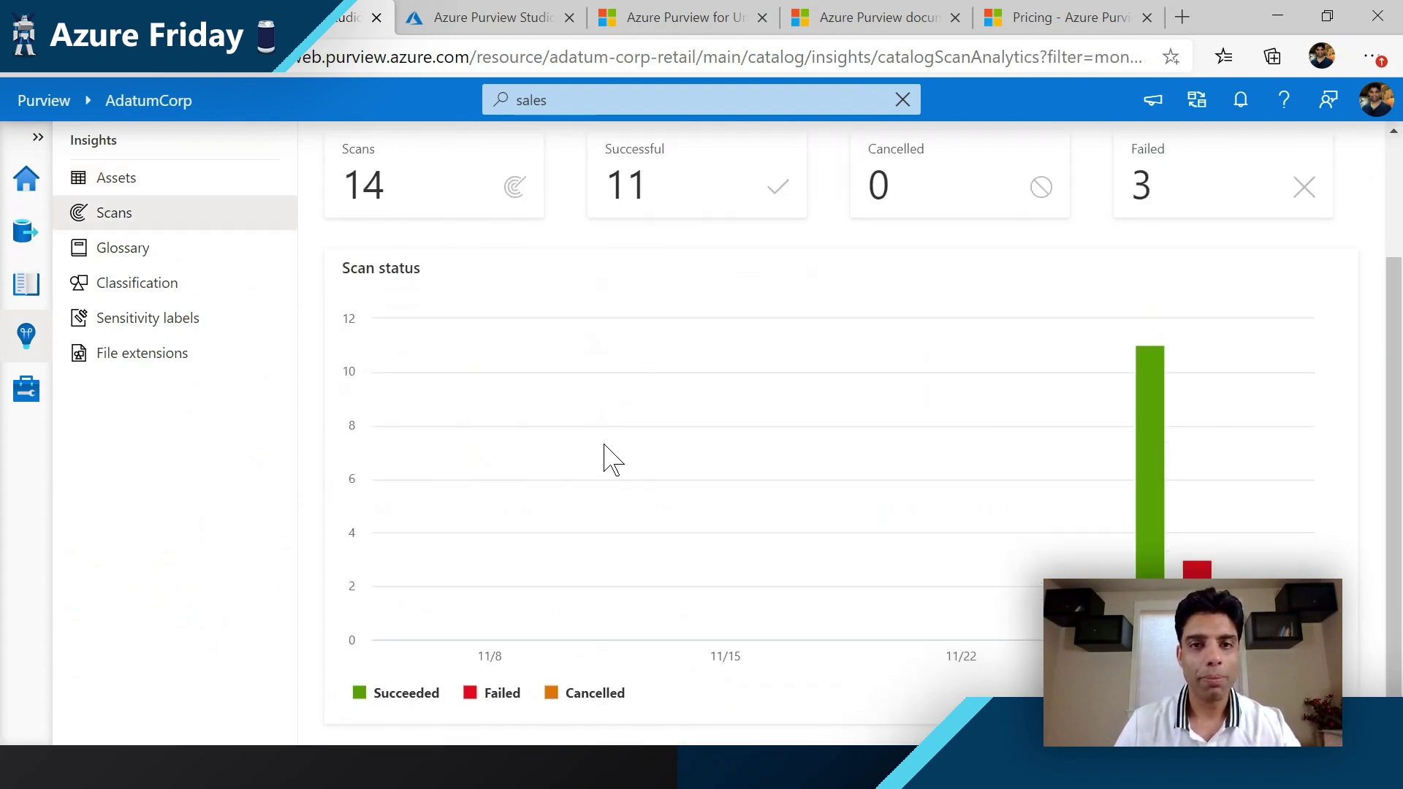
scroll(551, 416, up, 3)
click(453, 248)
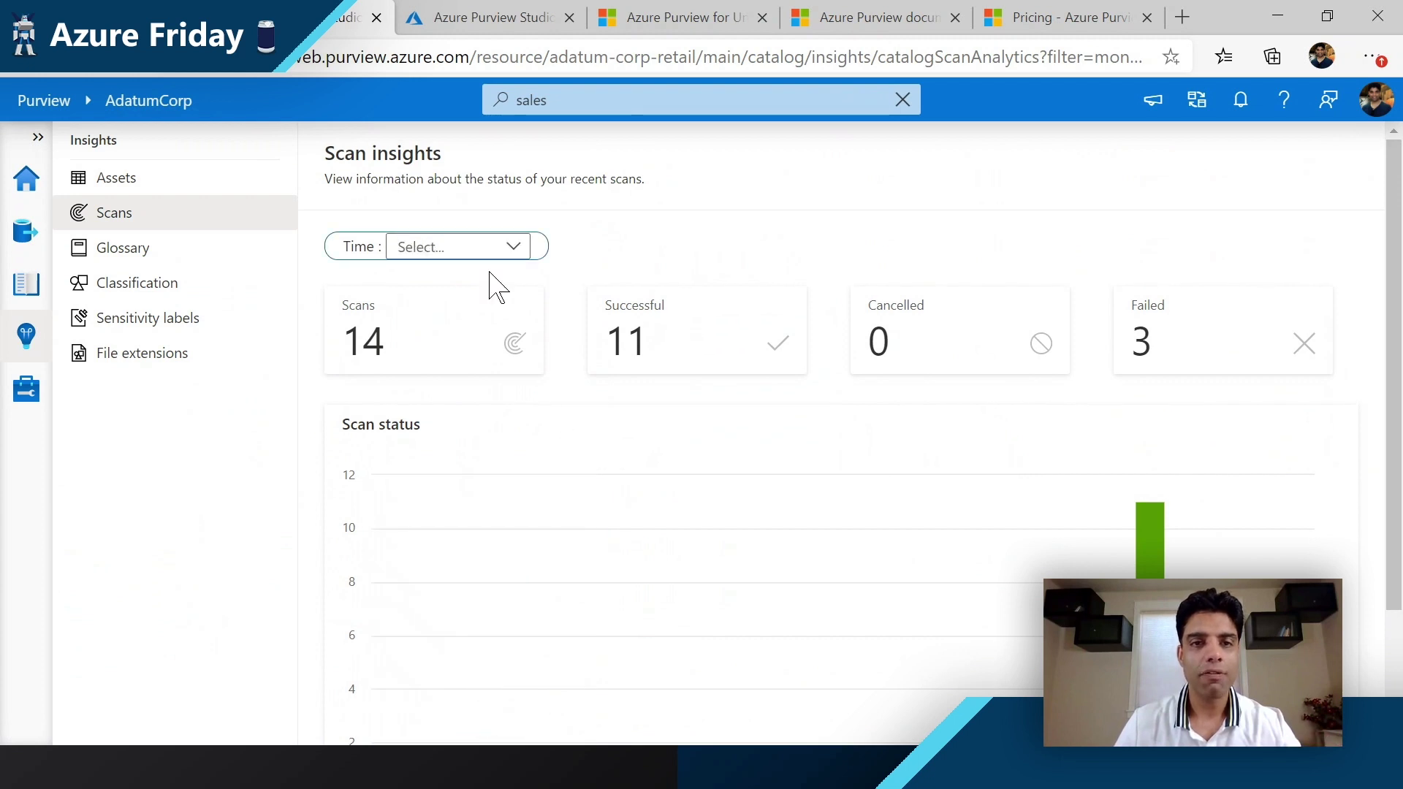
click(517, 244)
click(502, 317)
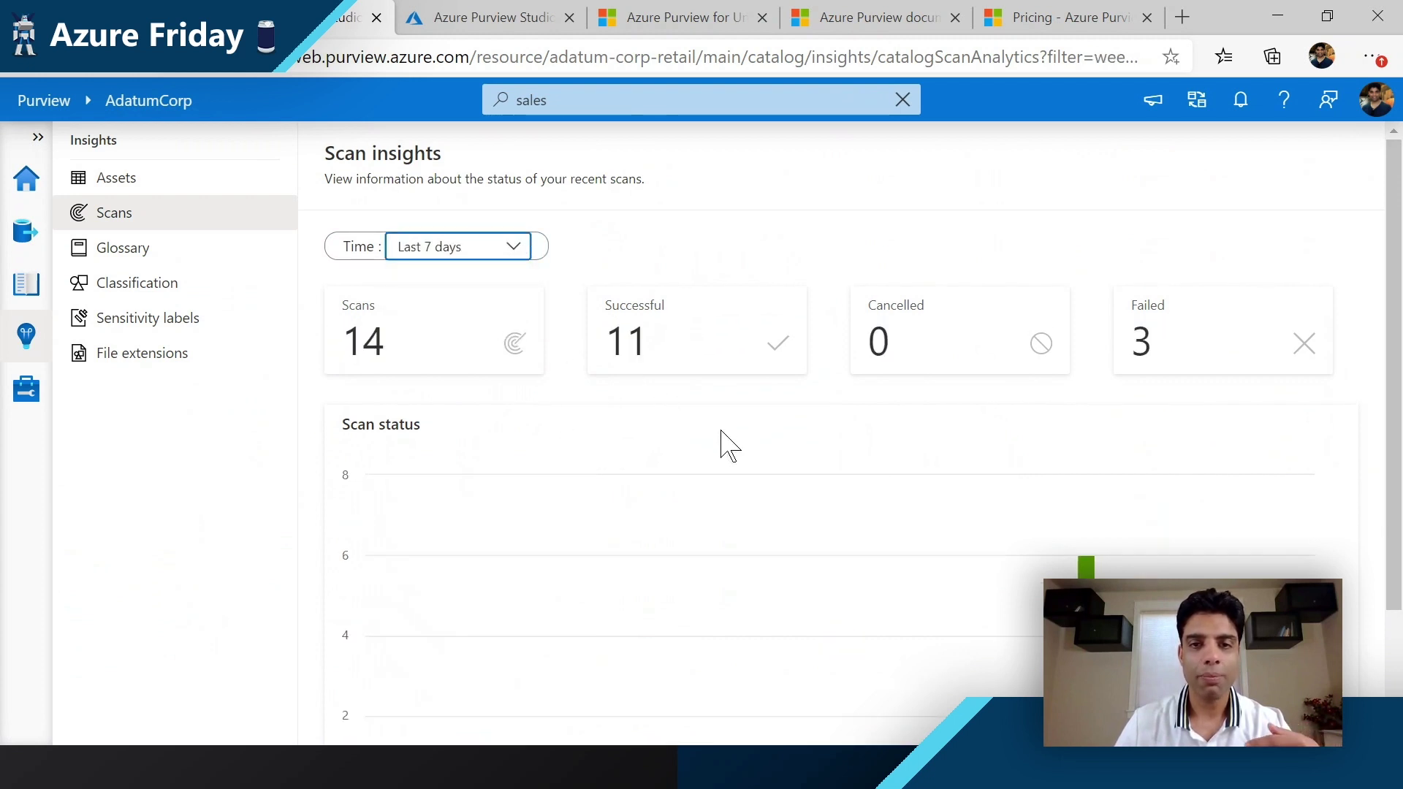
scroll(720, 444, down, 1)
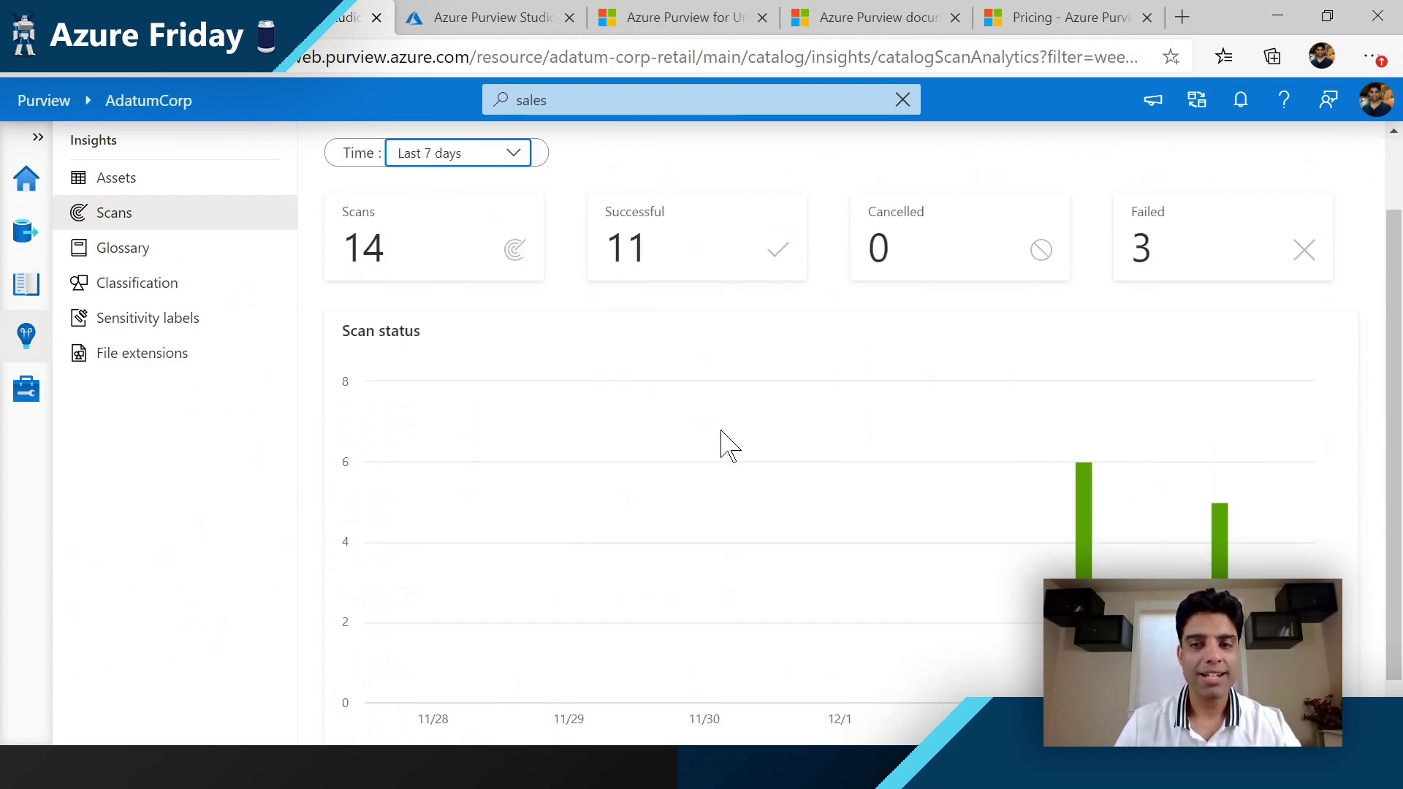
Step: Open the classification insights and review the top sources, classification categories, and top classifications for files and tables
click(155, 295)
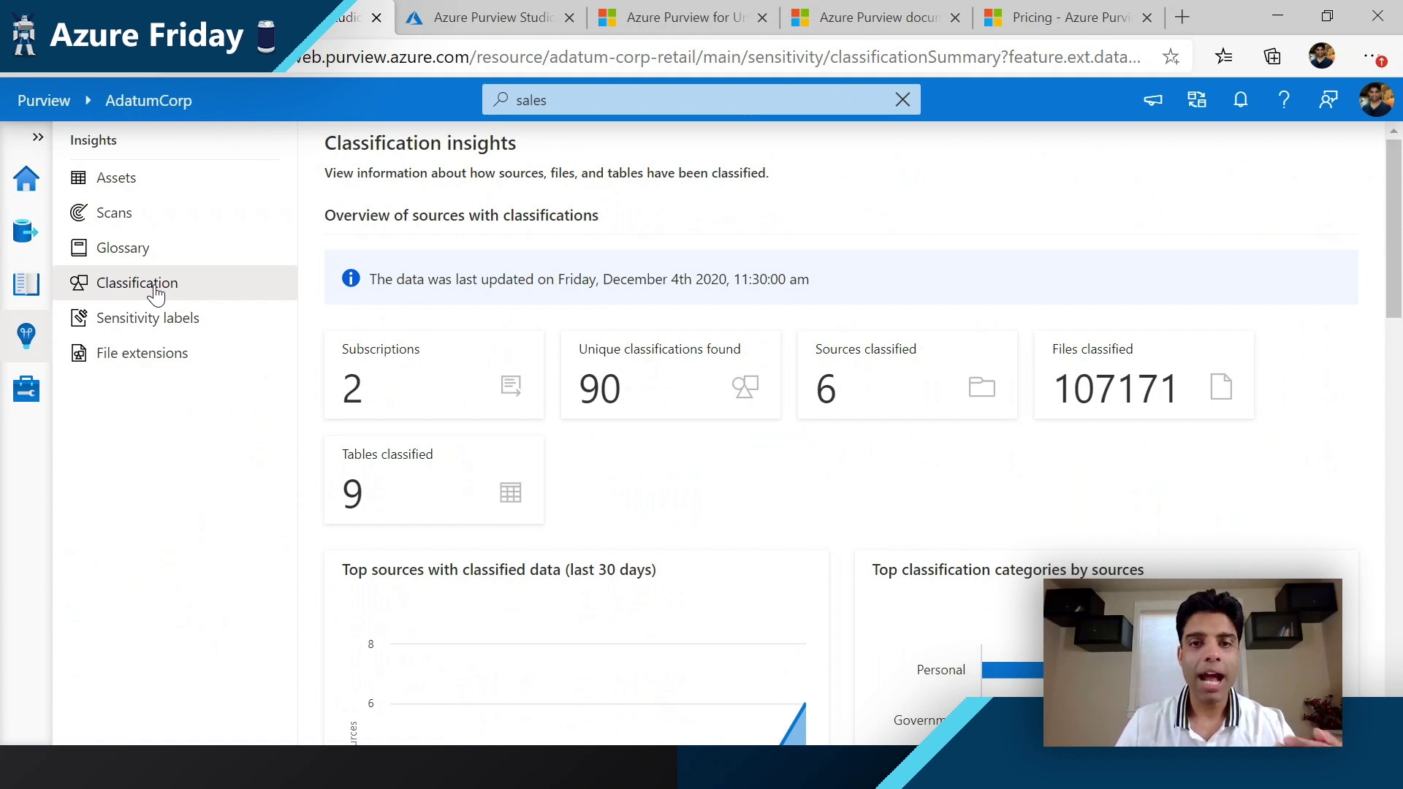
scroll(723, 516, down, 1)
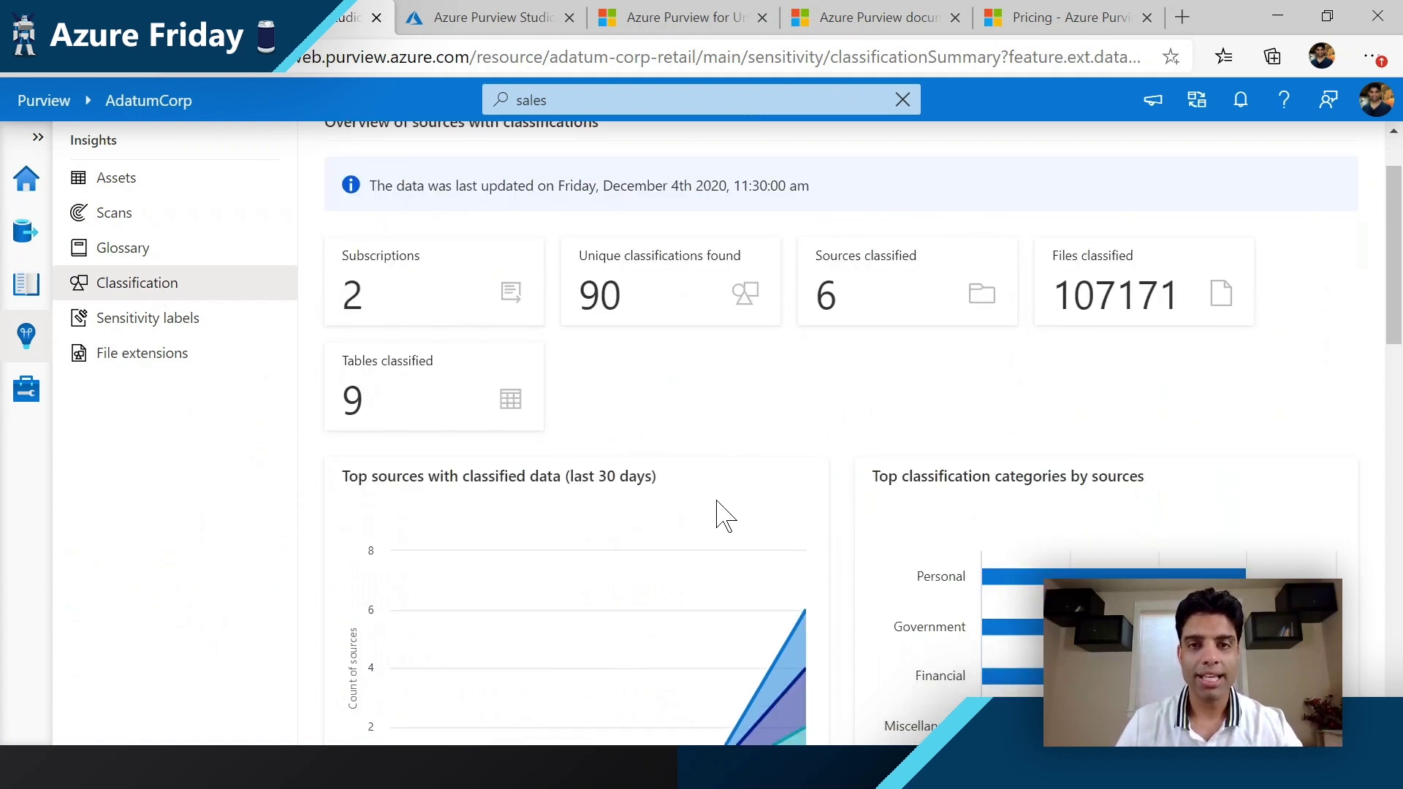
scroll(723, 516, down, 3)
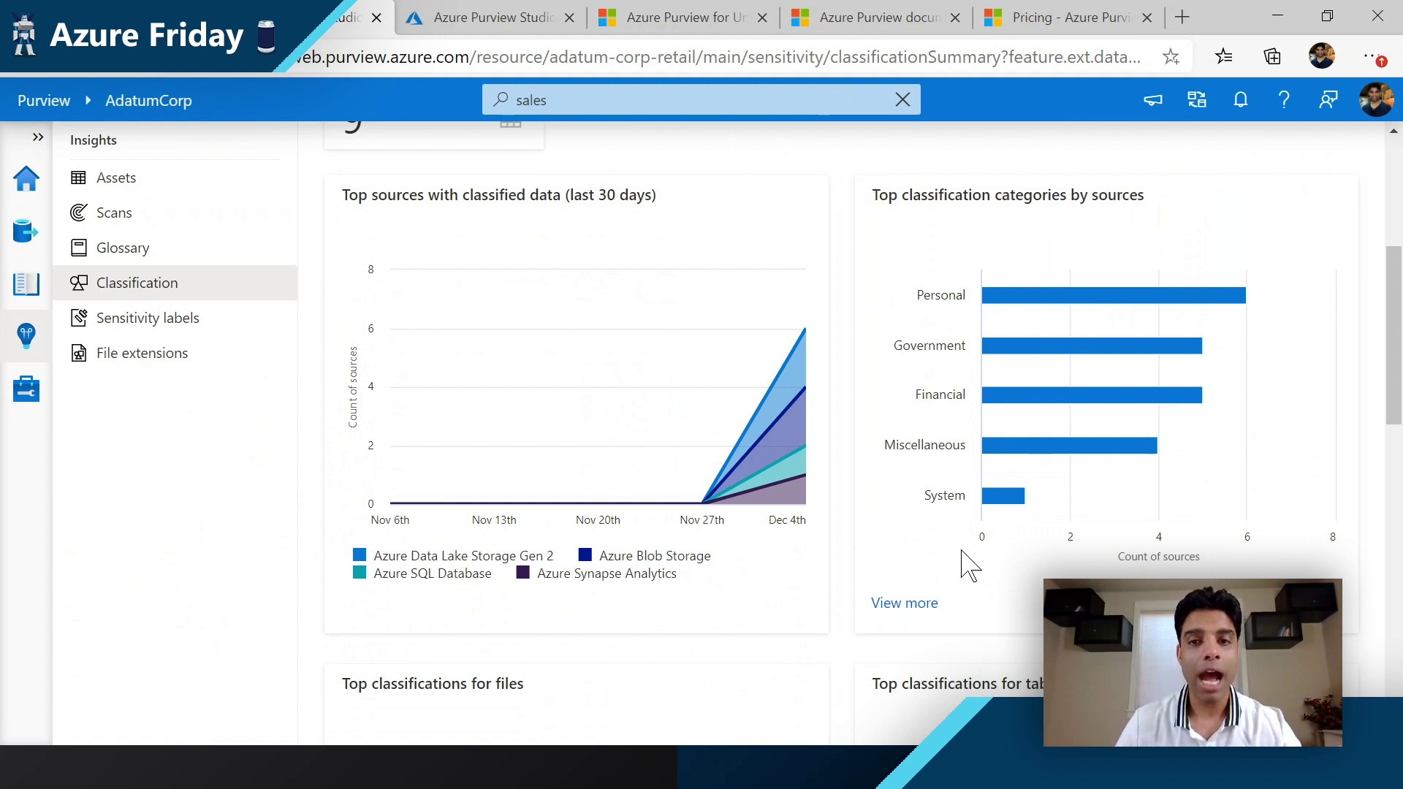
scroll(954, 566, down, 5)
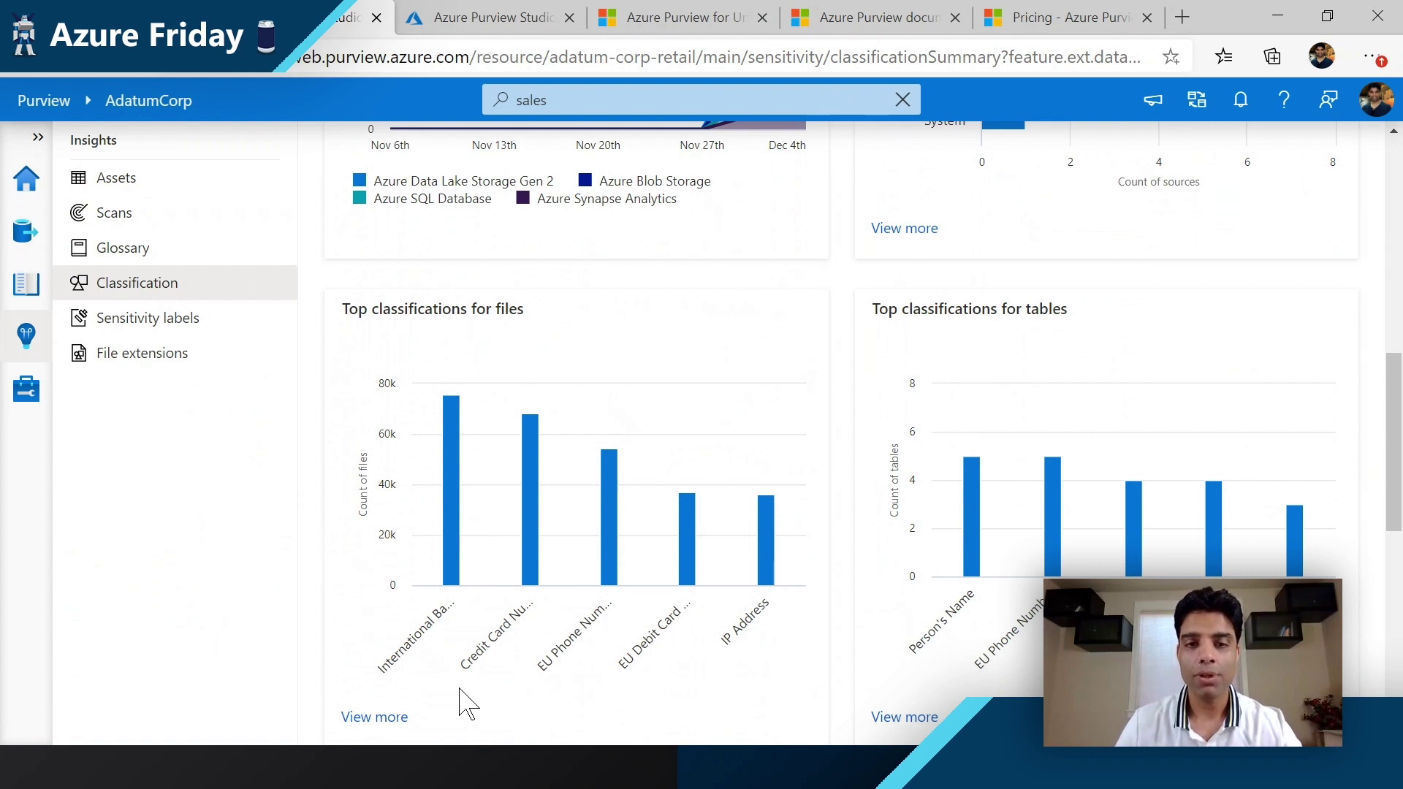
Step: Expand the top classifications for files into the full classifications list and open the U.S. Phone Number classification
click(385, 720)
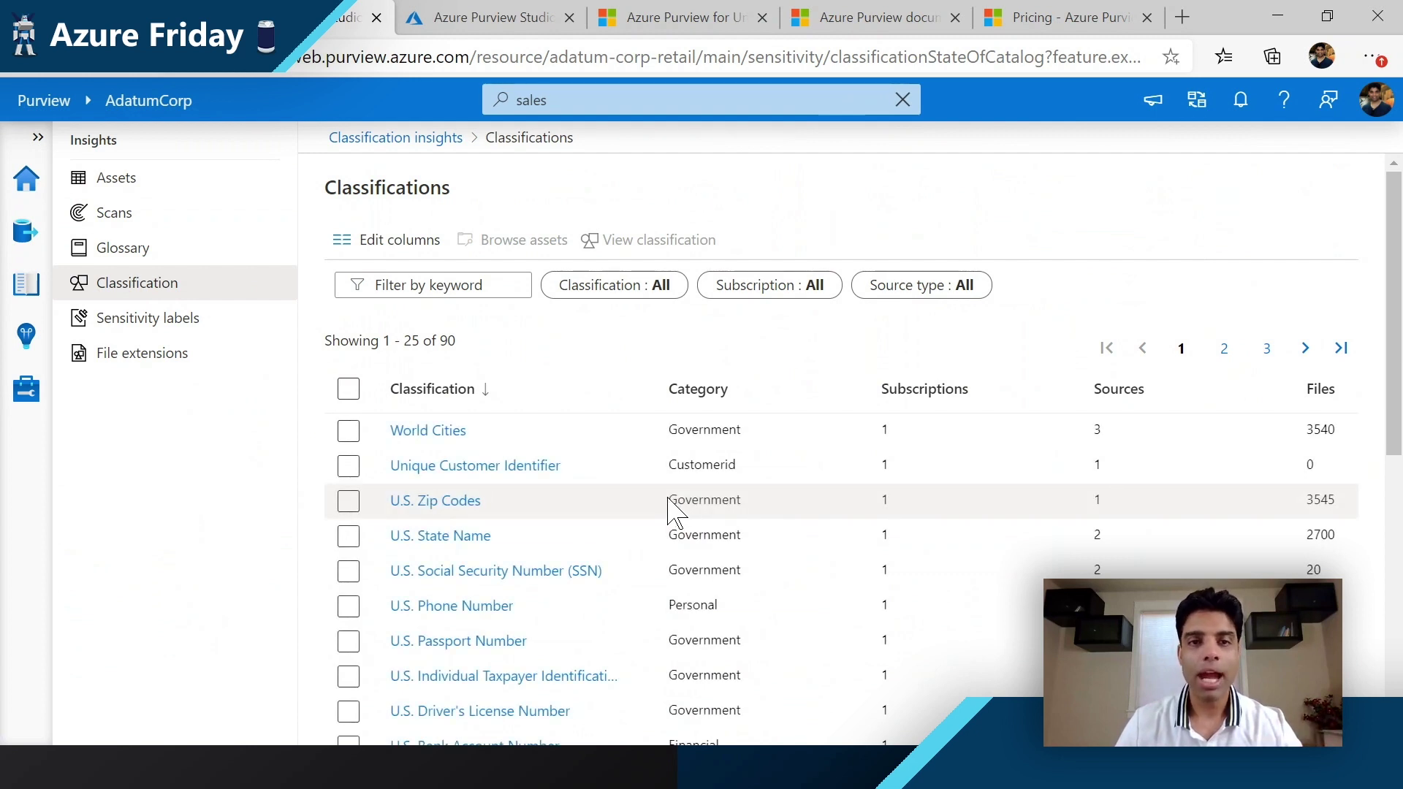
scroll(661, 511, down, 1)
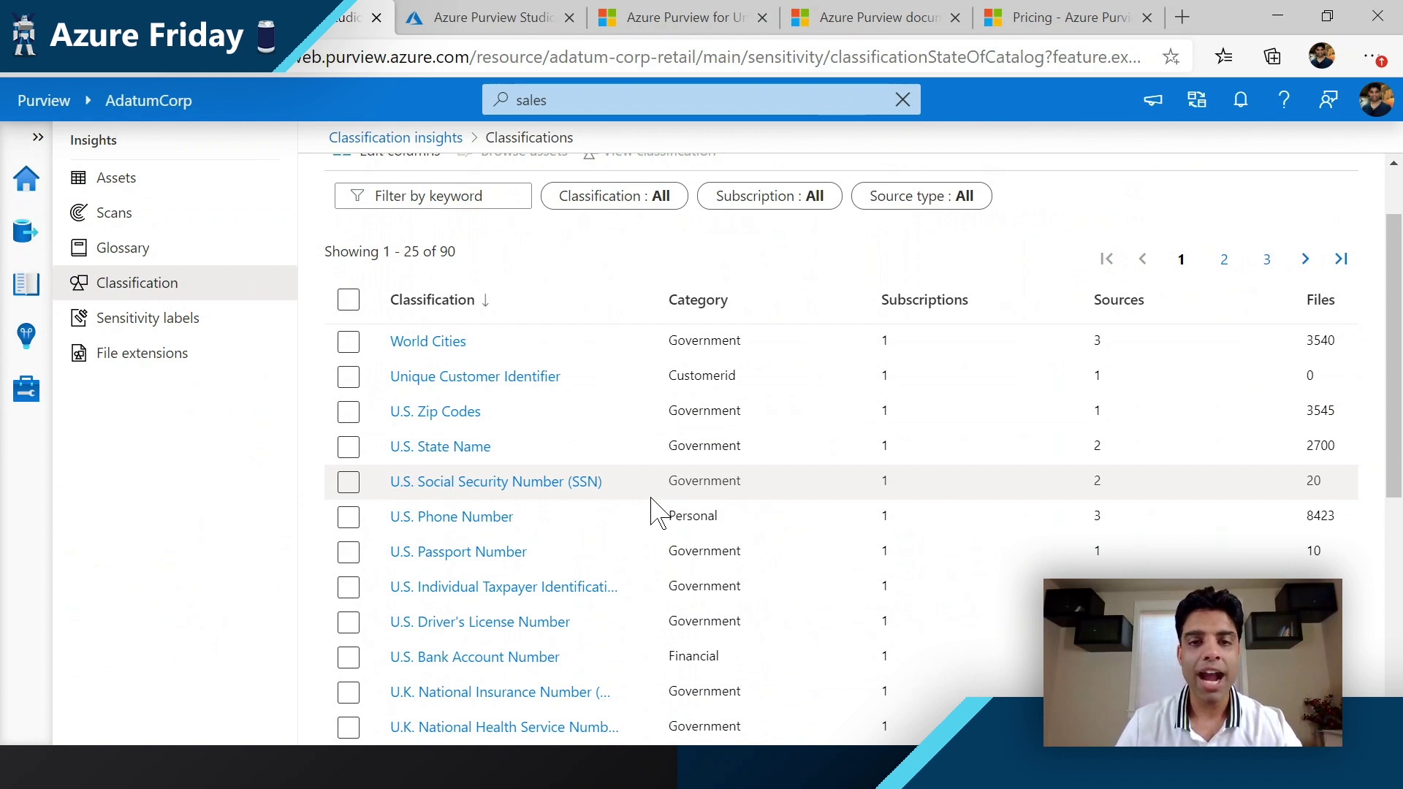
click(471, 520)
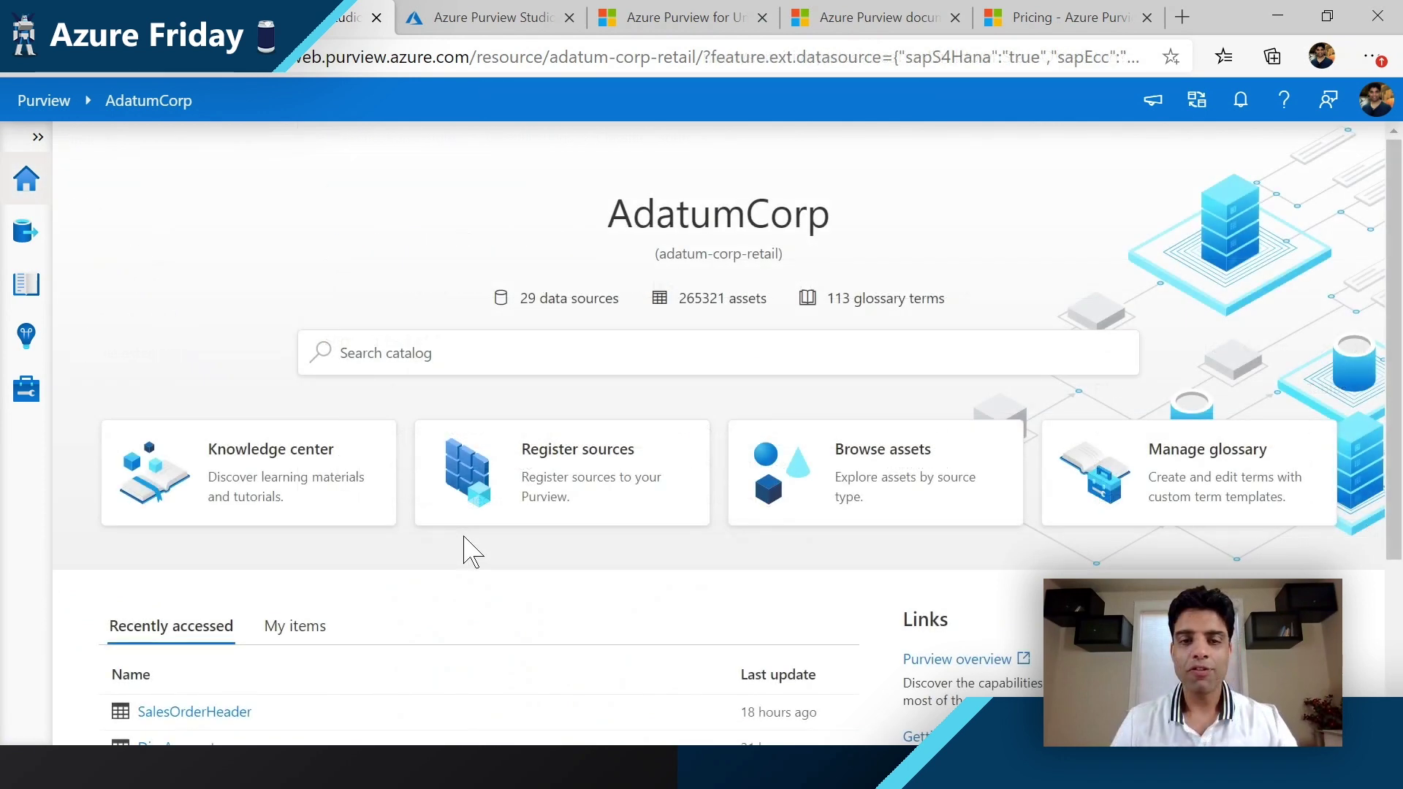
Step: Open the account's management settings and view the configured integration runtimes
click(26, 394)
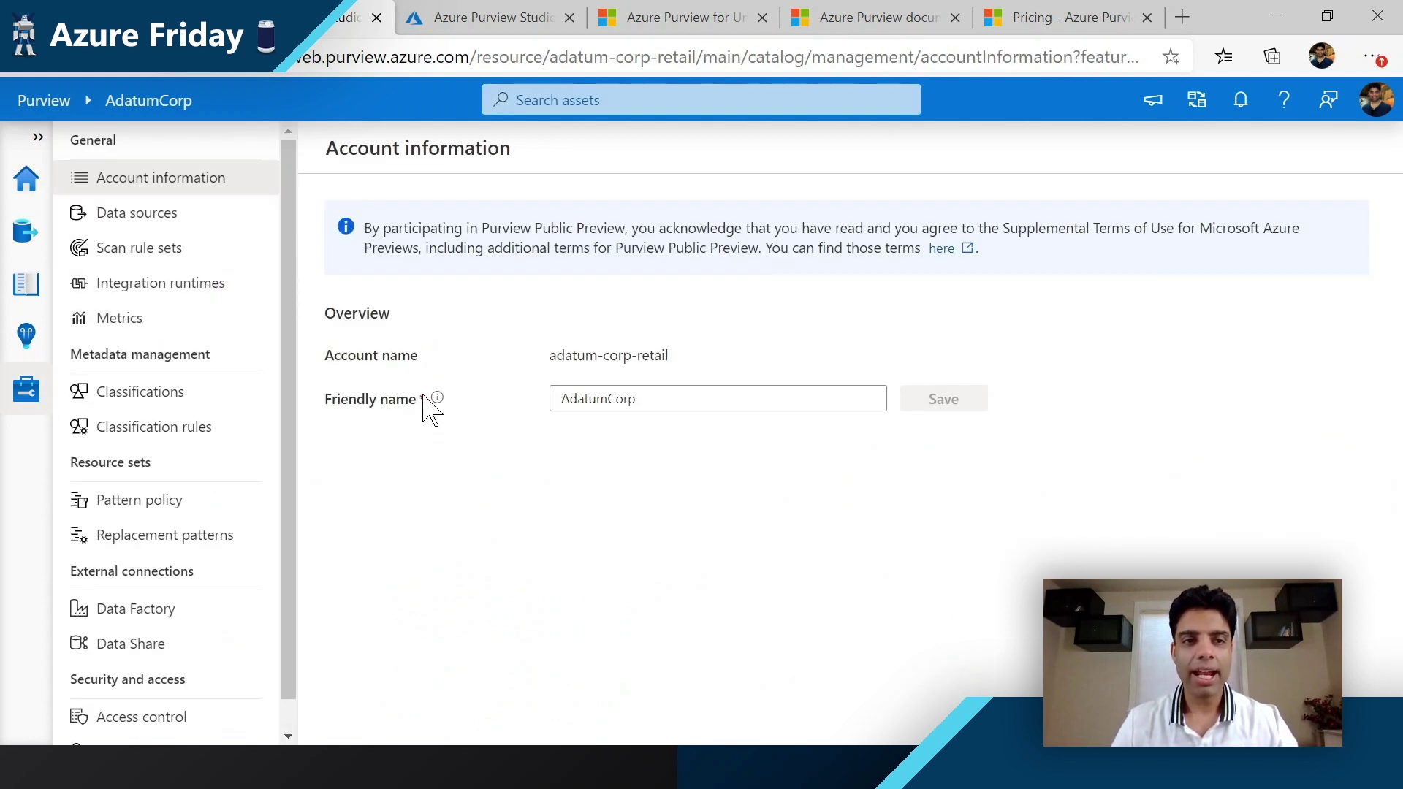
click(206, 296)
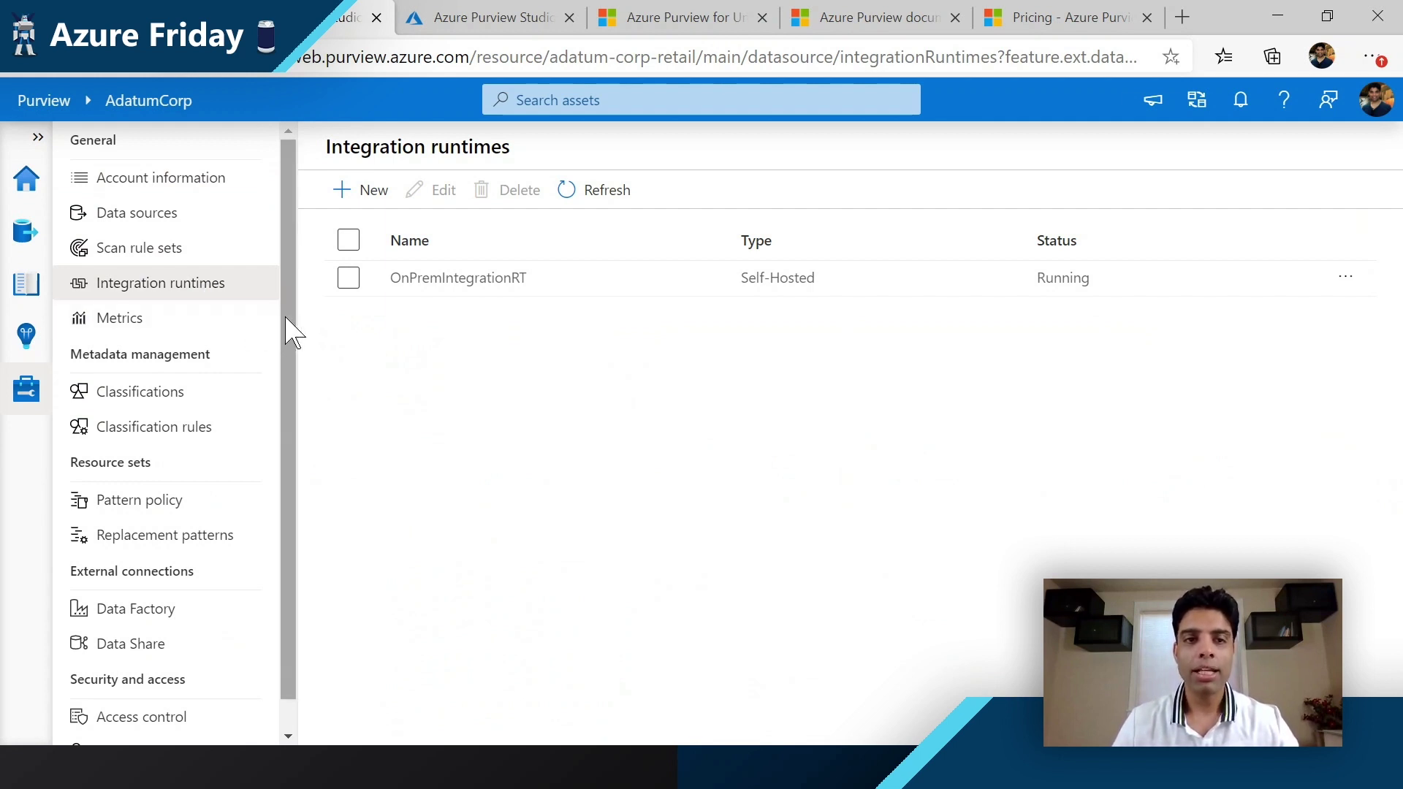
scroll(288, 332, down, 1)
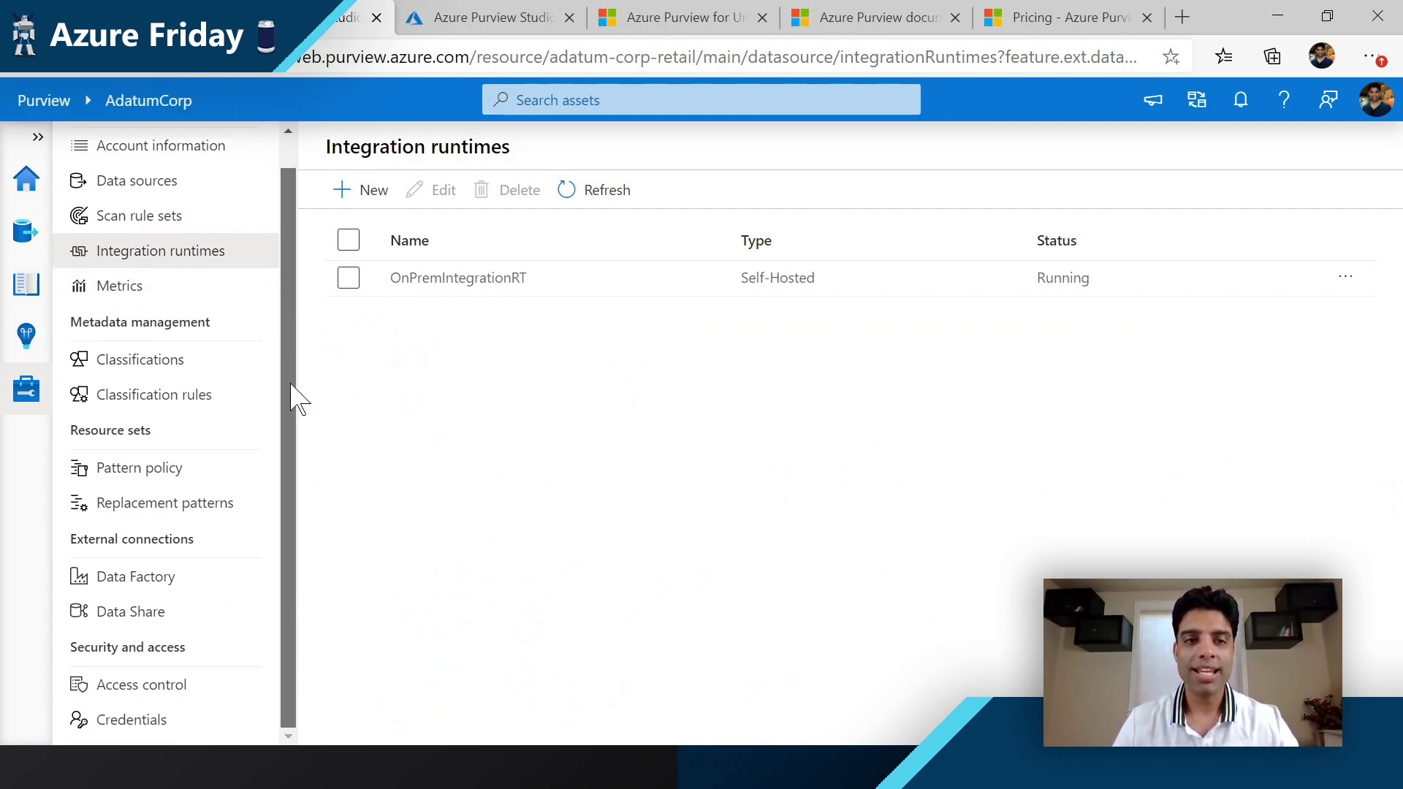
Step: Browse the system classification rules, and switch to the list of custom classification rules
click(158, 395)
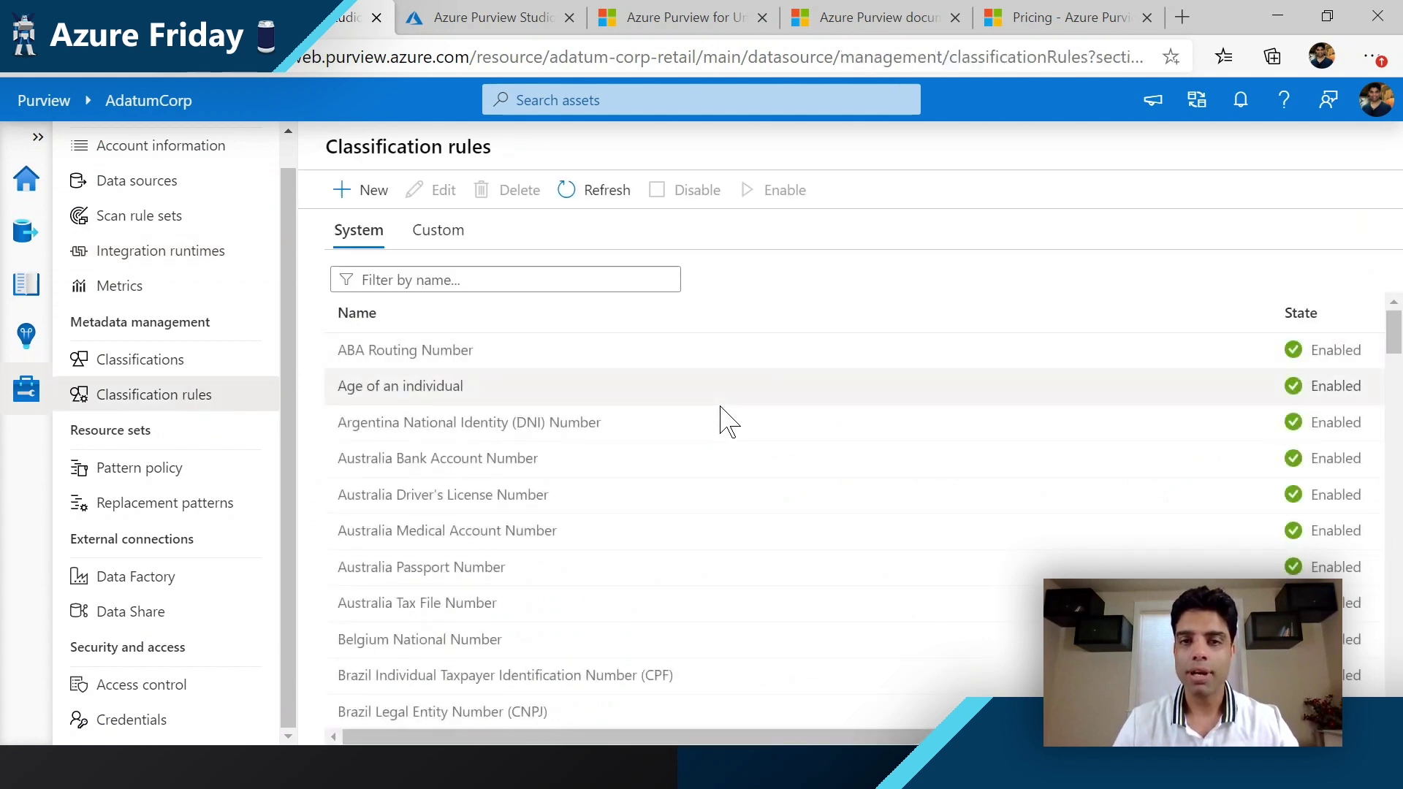
scroll(673, 502, down, 8)
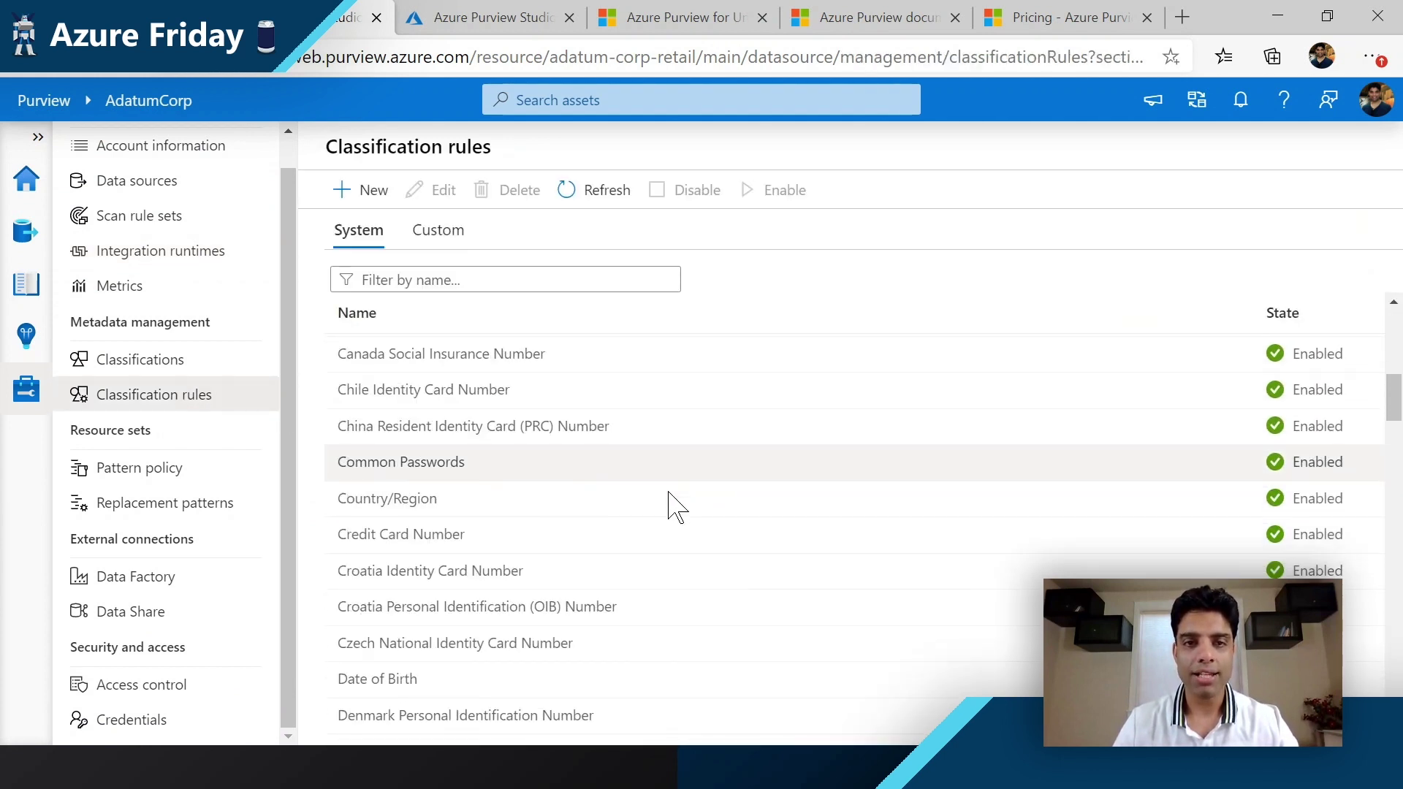
scroll(668, 504, up, 4)
scroll(671, 507, up, 2)
click(438, 229)
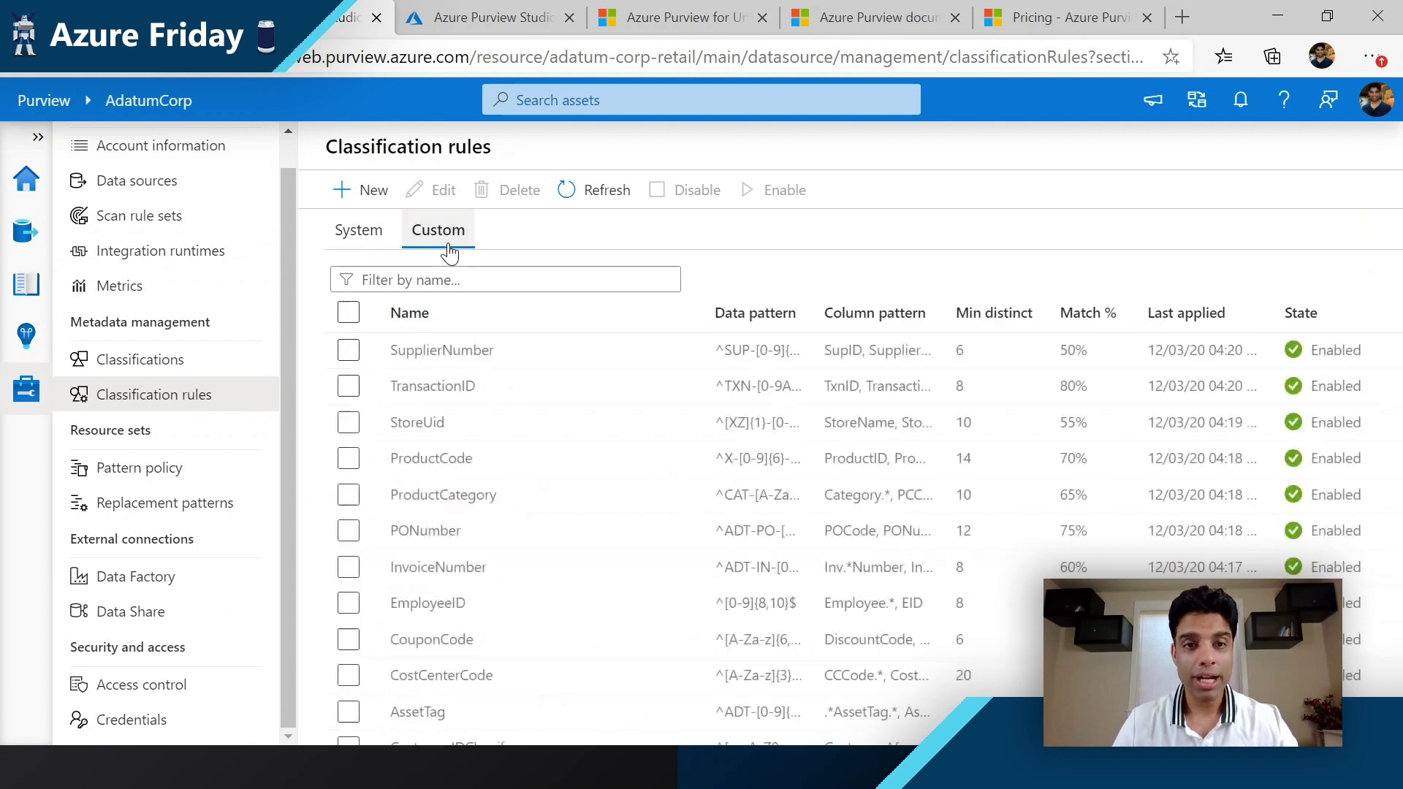
Step: Open the custom TransactionID rule for editing, review its data pattern, match thresholds and column patterns, and accept it unchanged
click(351, 387)
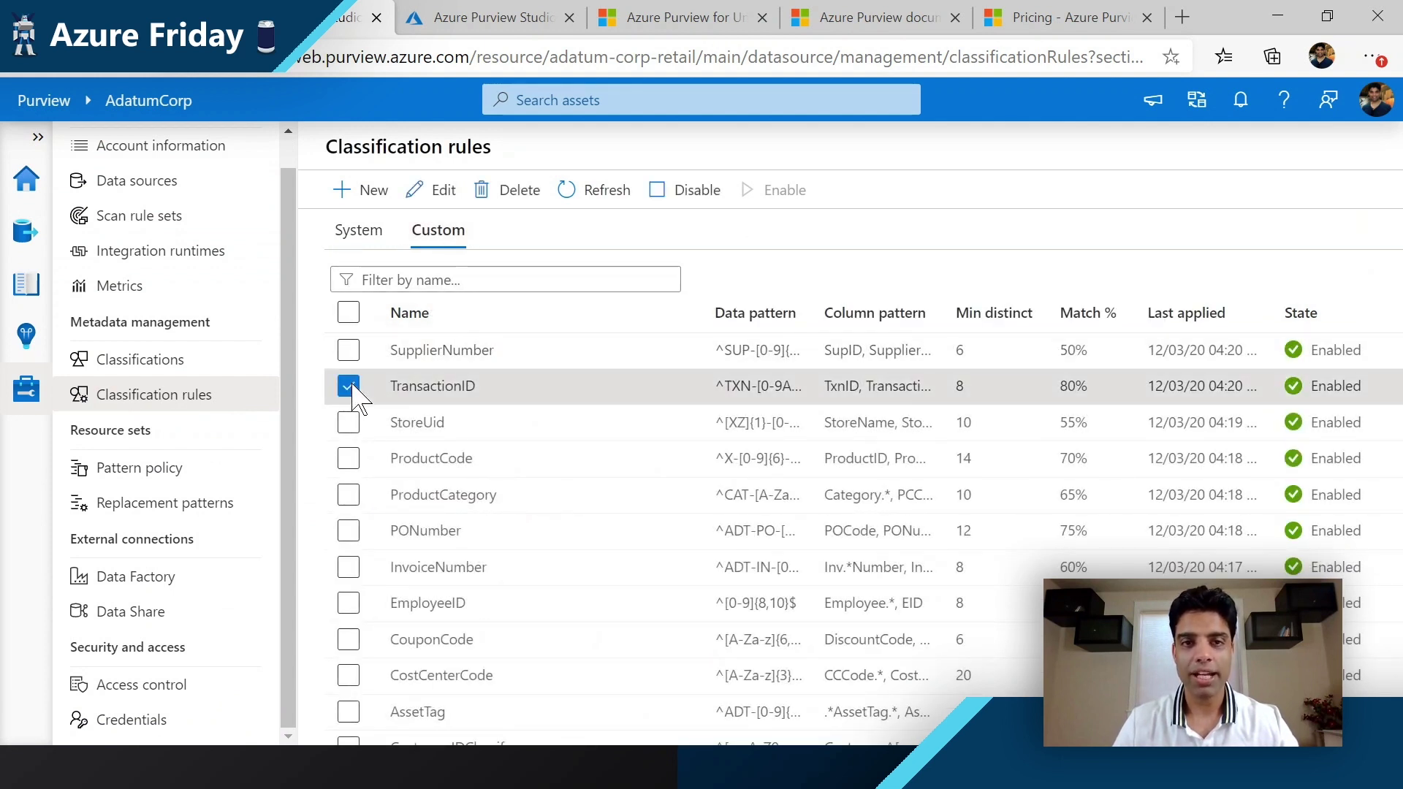
click(443, 201)
scroll(931, 482, down, 2)
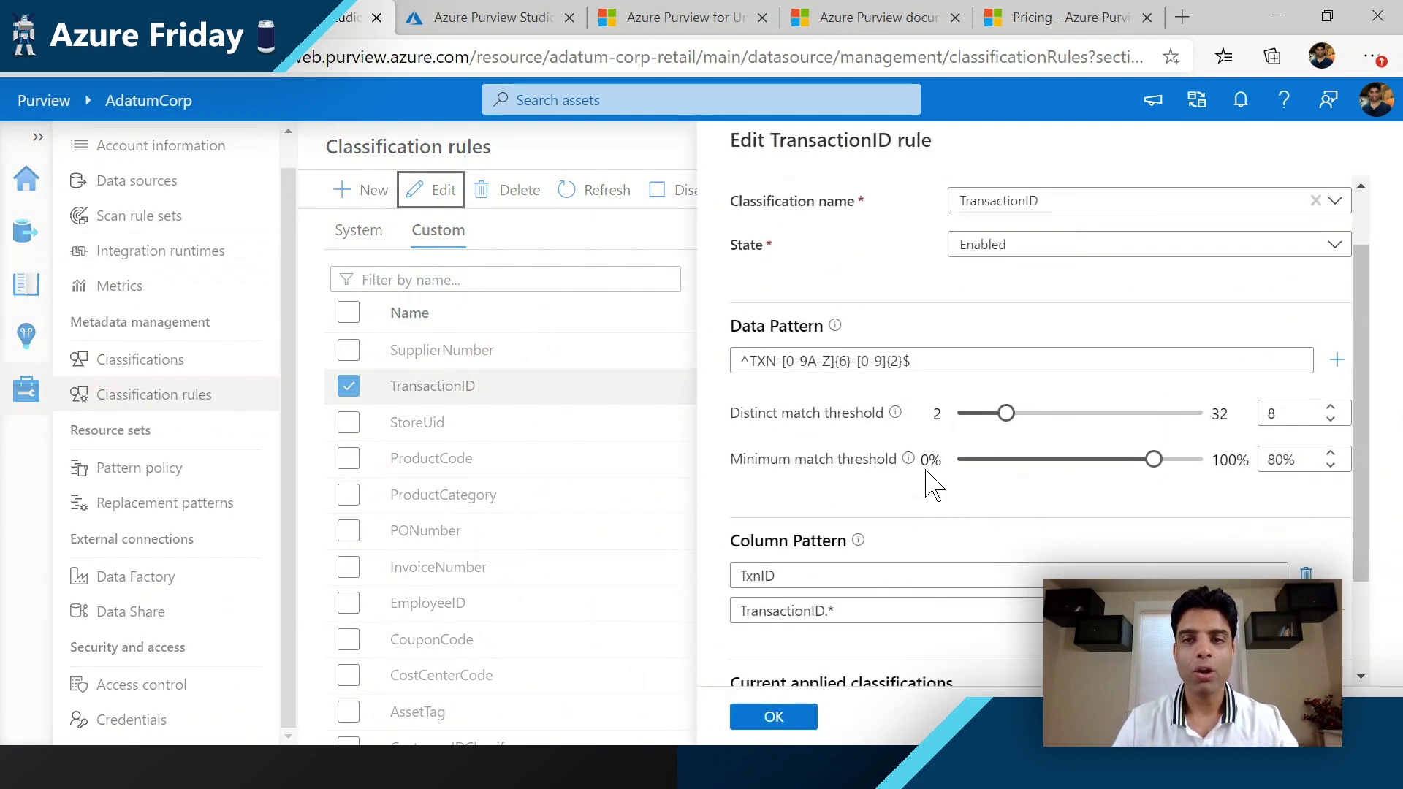
scroll(931, 482, down, 3)
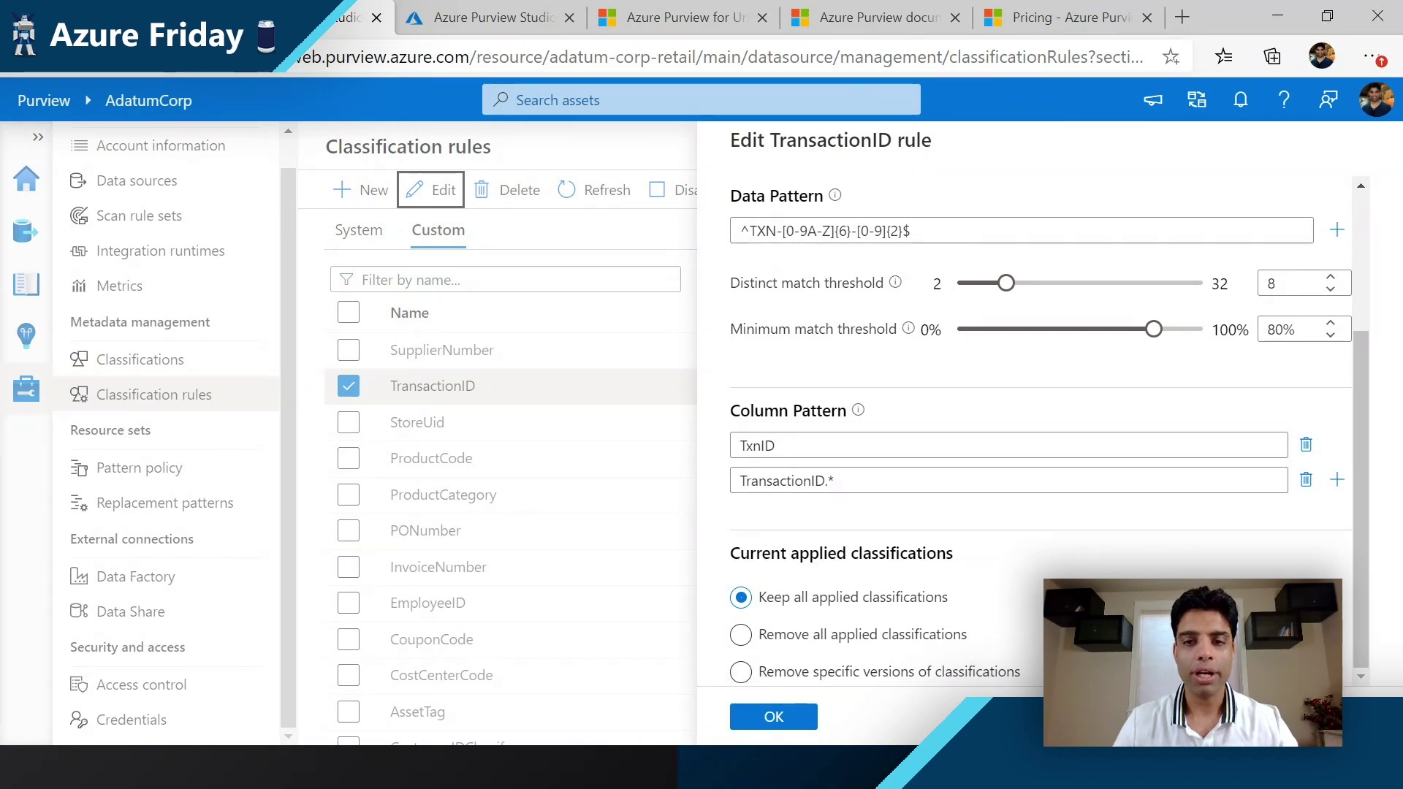
click(774, 715)
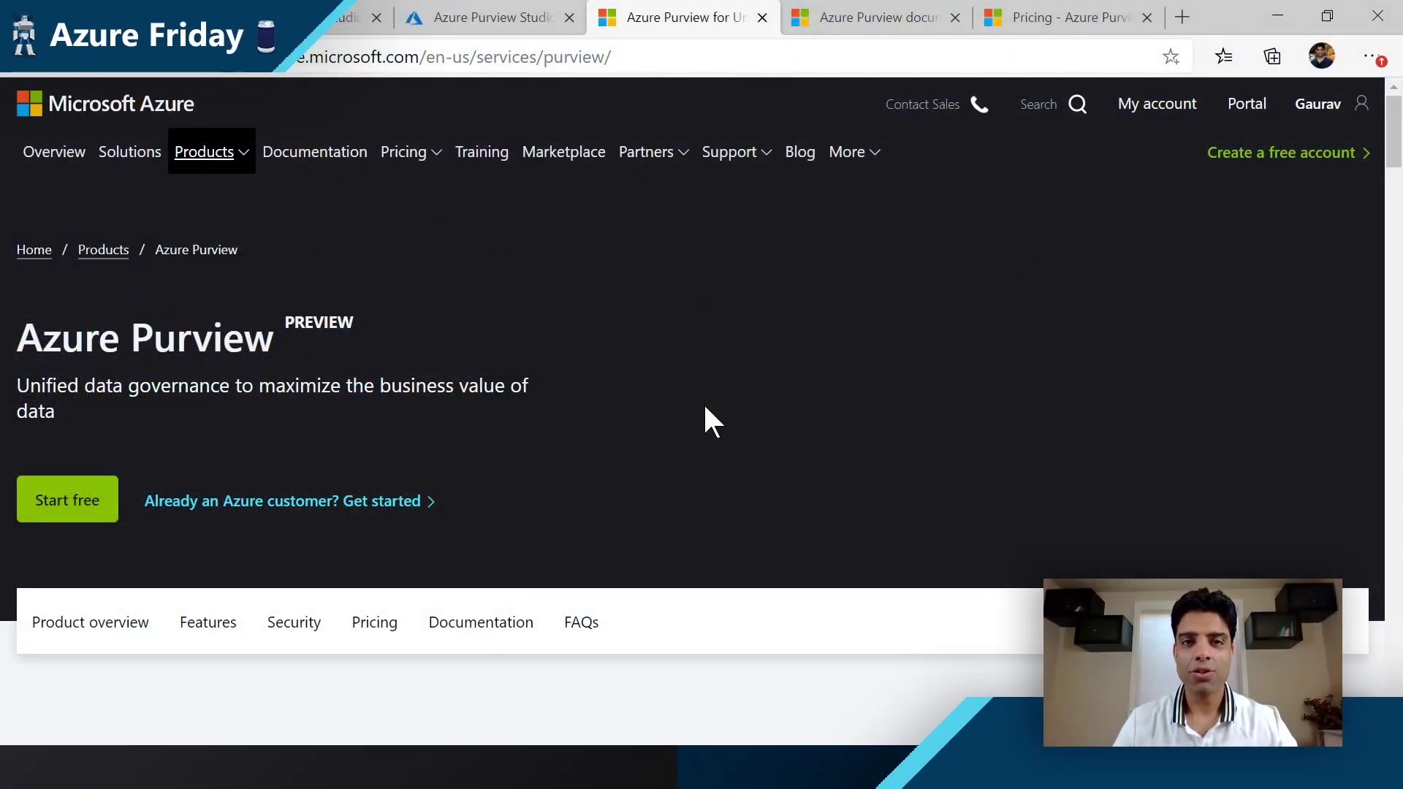
Step: Review the feature overview on the Azure Purview product page, and browse the quickstarts and tutorials in the Azure Purview documentation
scroll(669, 423, down, 1)
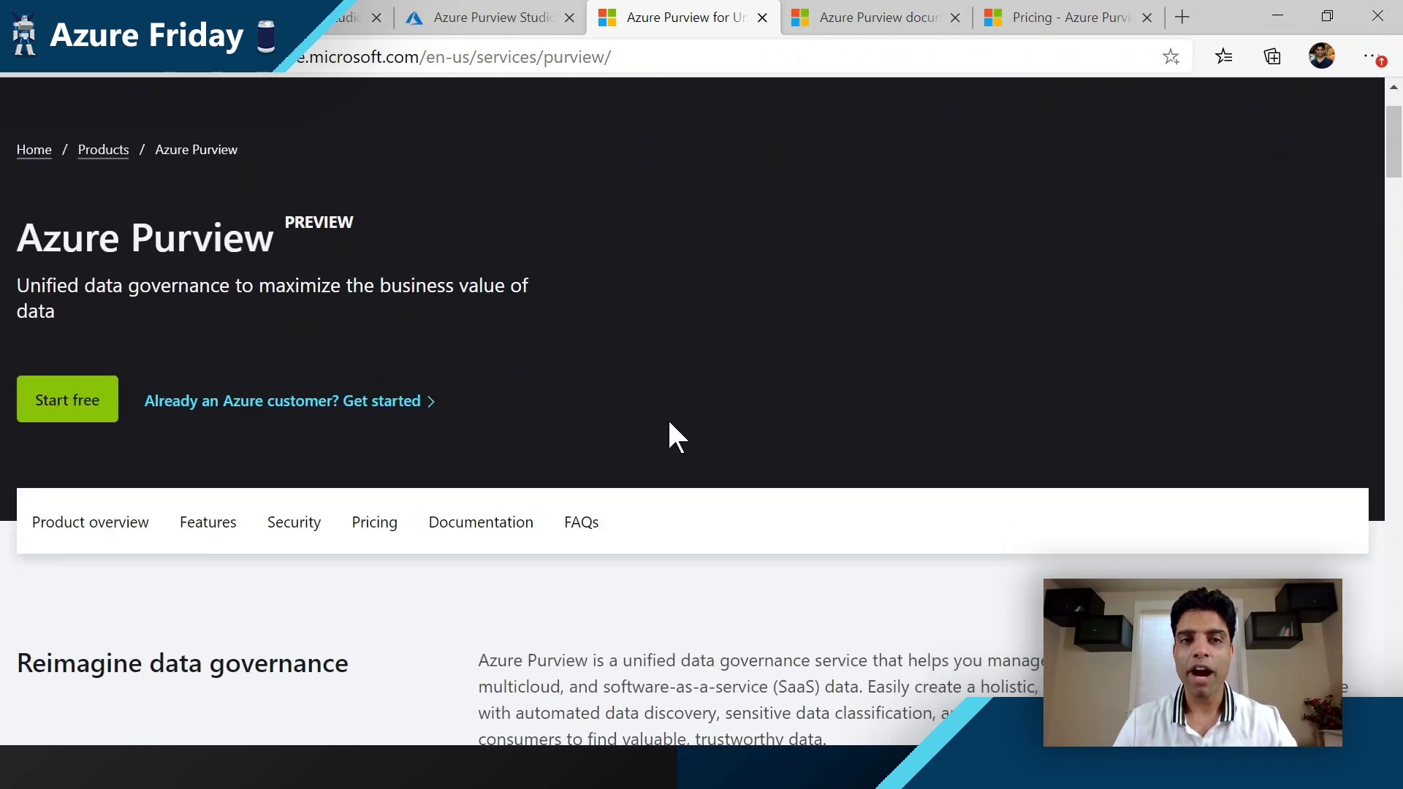
scroll(669, 422, down, 3)
scroll(669, 423, down, 4)
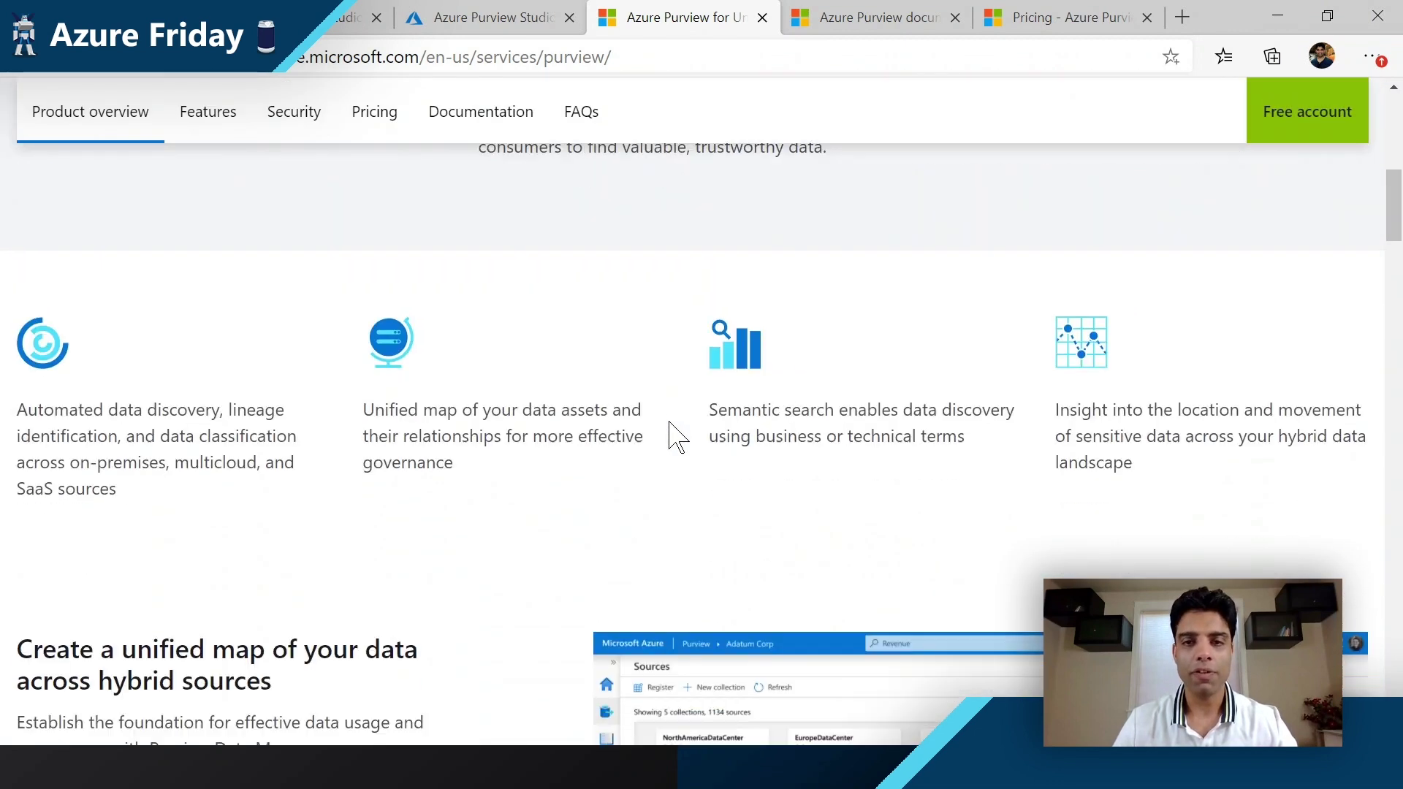
scroll(668, 422, up, 7)
click(861, 22)
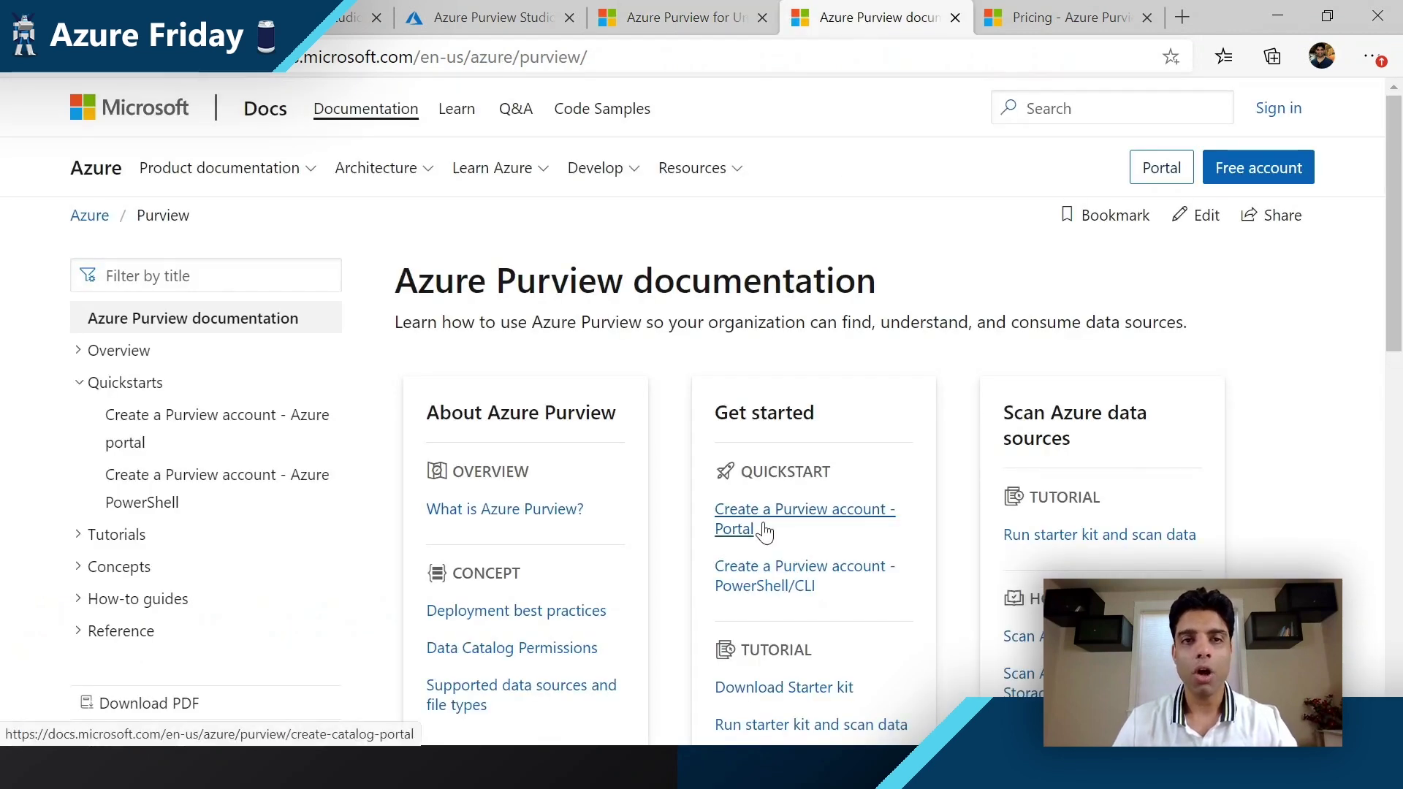
scroll(635, 558, down, 3)
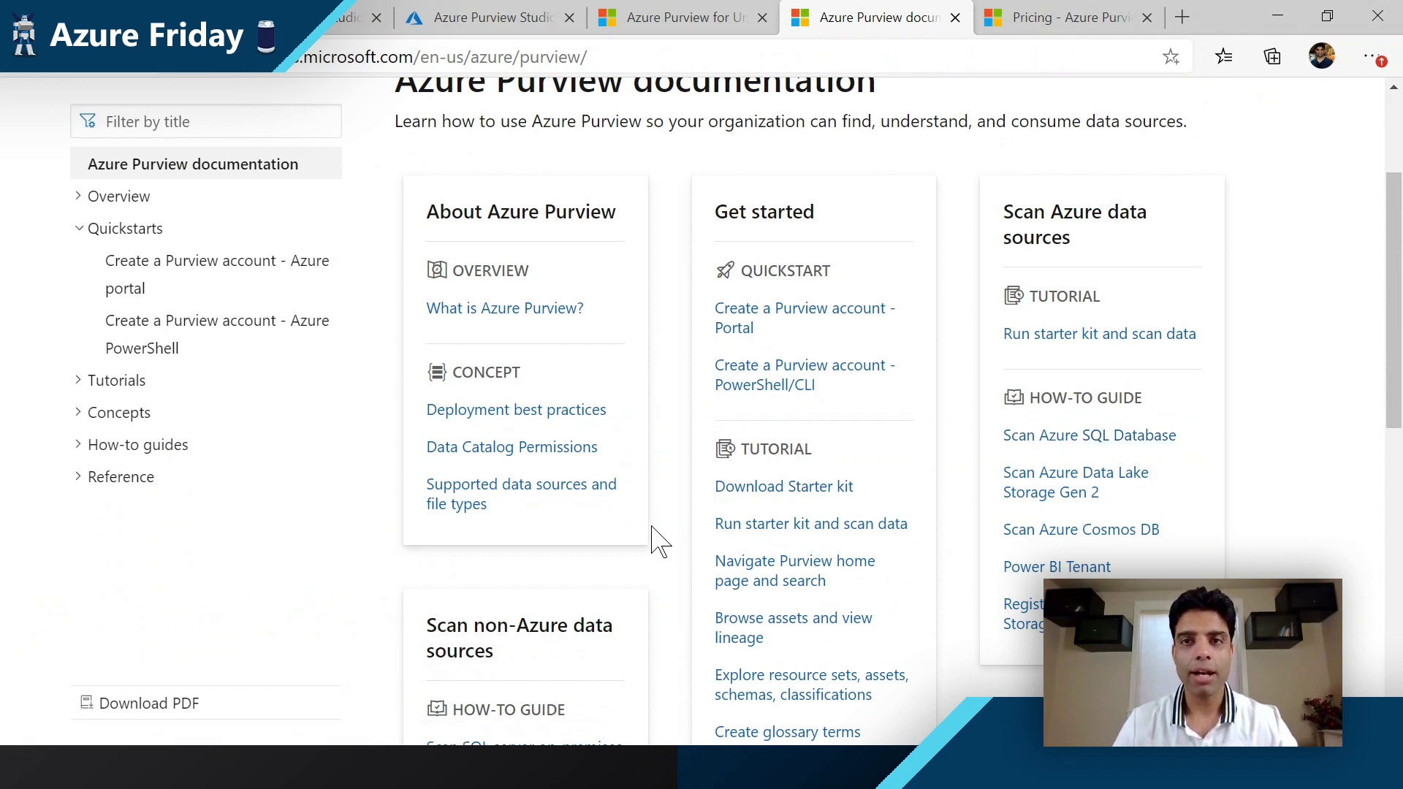
Step: Open the Azure Purview pricing page and look up the prices for scanning and classification
click(1066, 18)
scroll(910, 692, down, 15)
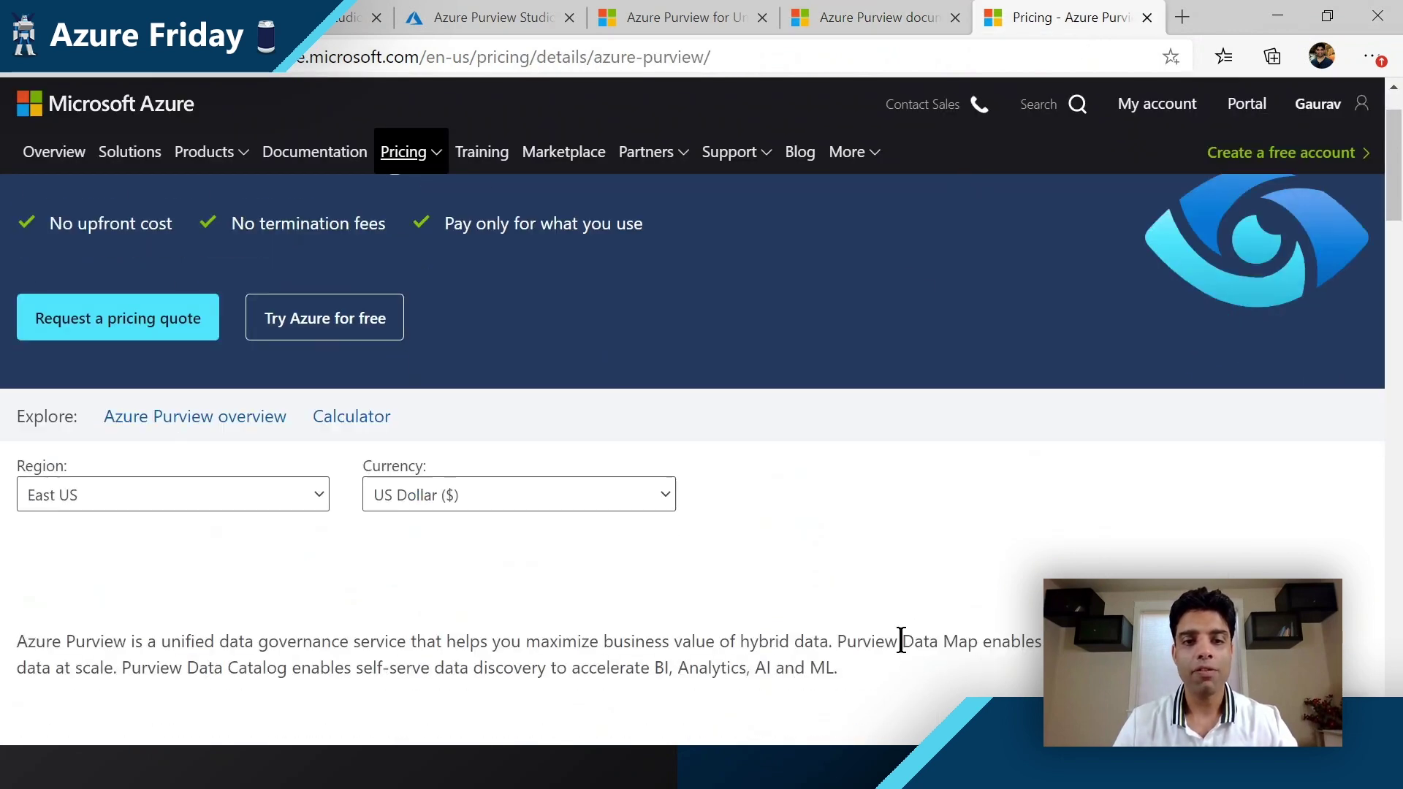
scroll(906, 650, down, 1)
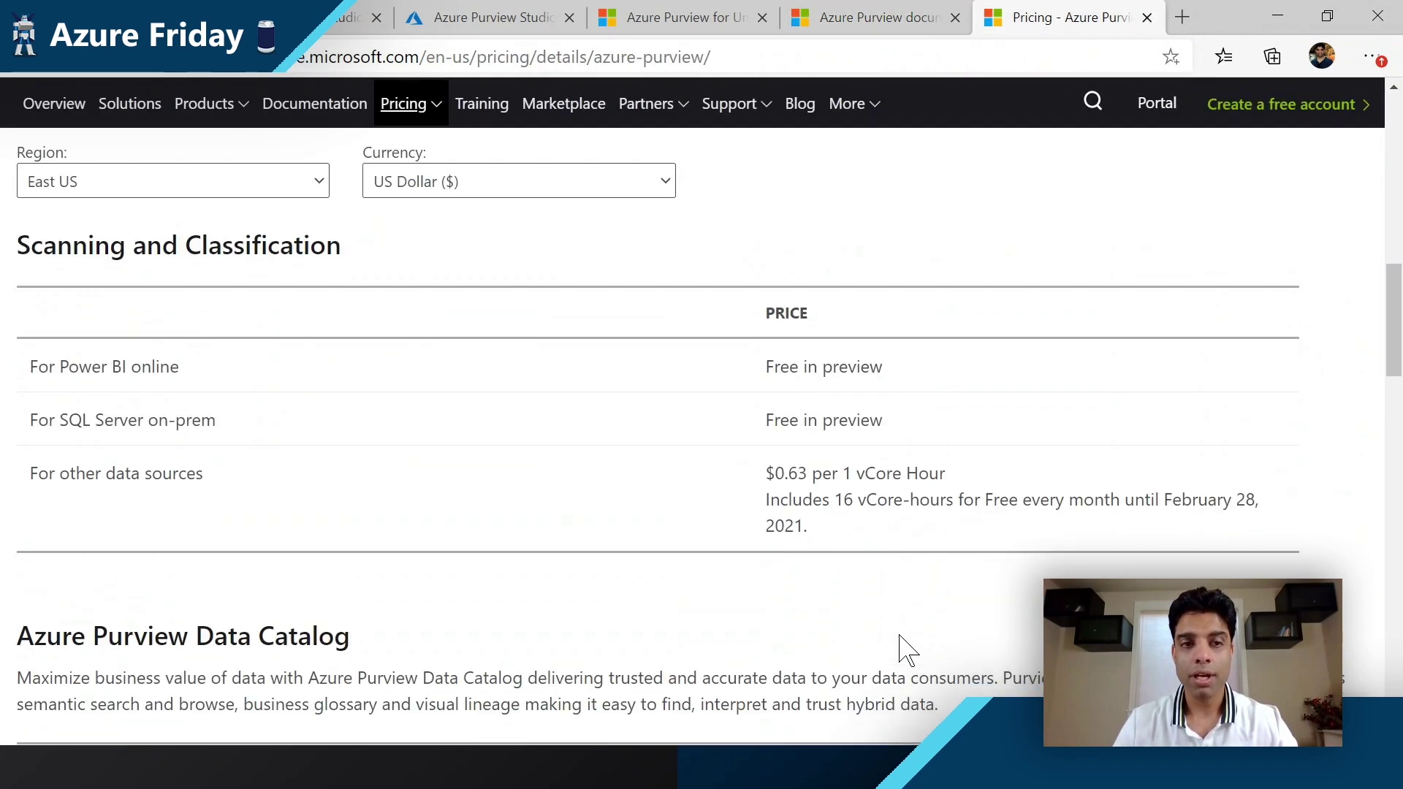